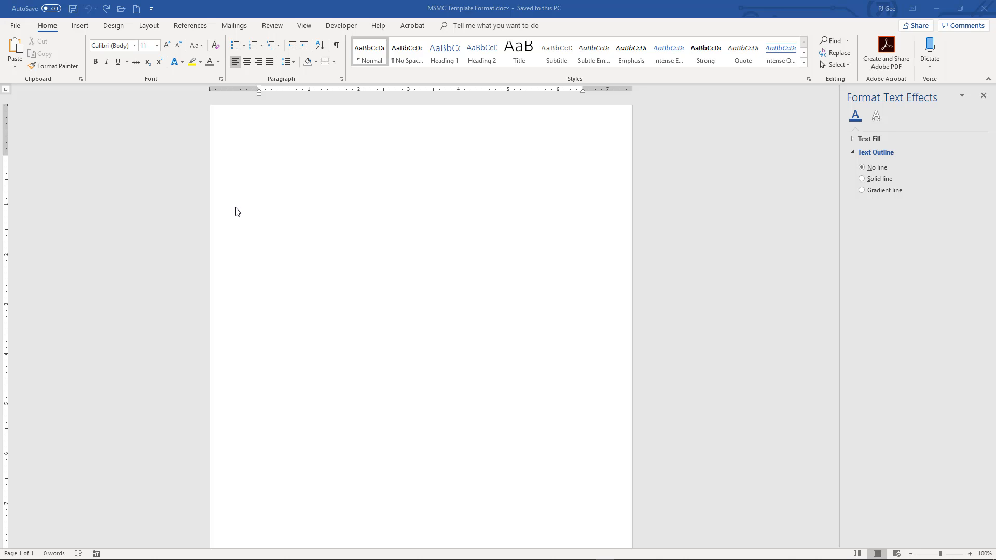
Turn on the display option that always shows all formatting marks on the screen
{"action": "left_click", "coordinate": [14, 26]}
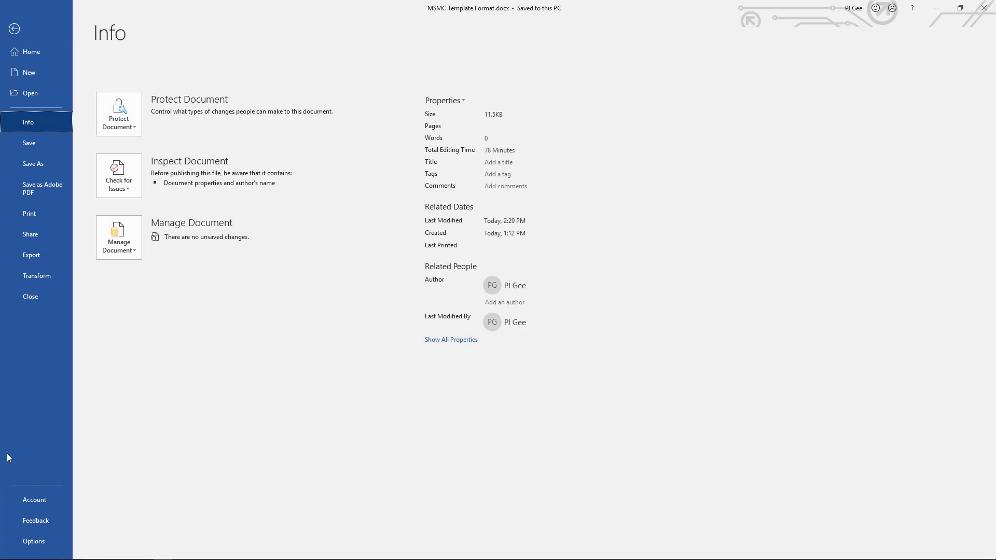
{"action": "left_click", "coordinate": [28, 540]}
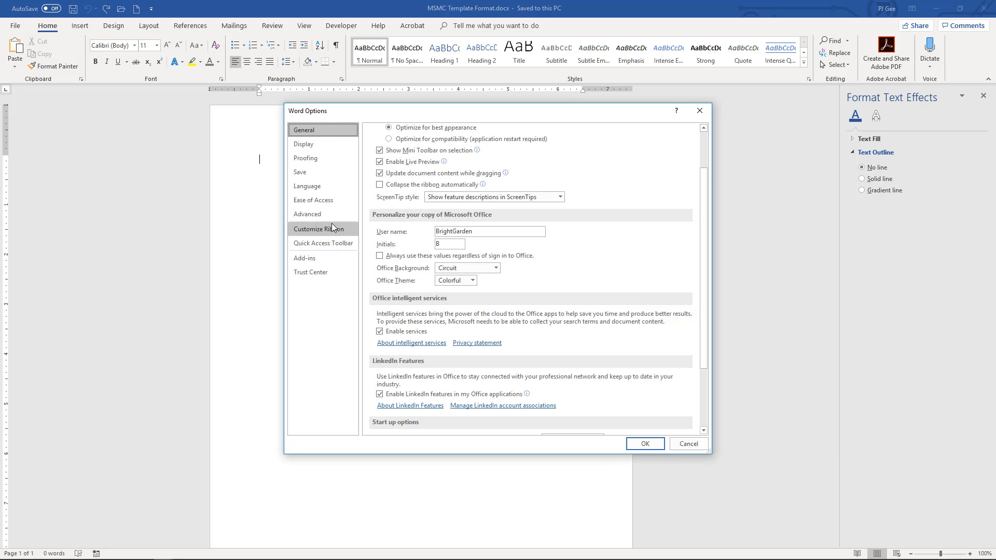
{"action": "left_click", "coordinate": [313, 143]}
{"action": "left_click", "coordinate": [416, 300]}
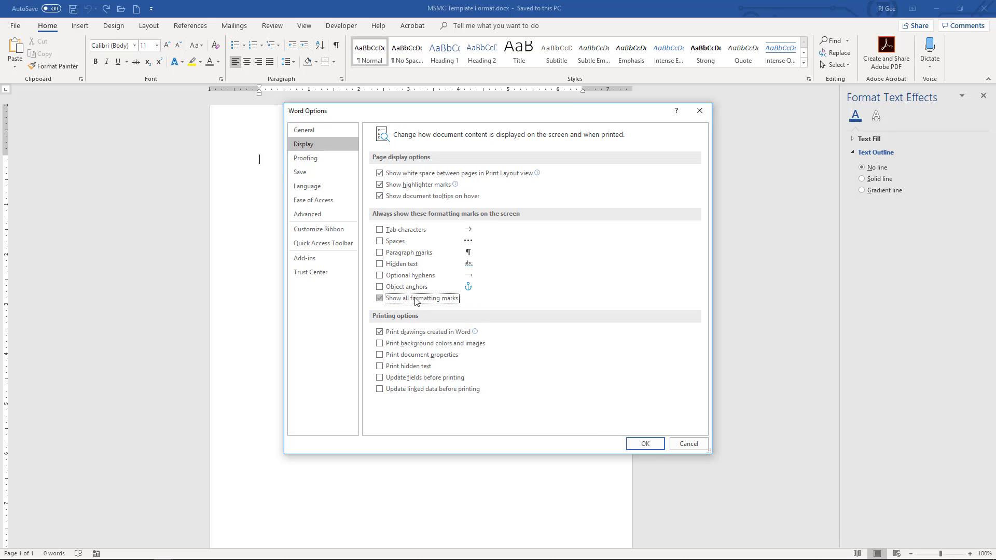
Enable showing crop marks in the advanced document content options and apply the option changes
{"action": "left_click", "coordinate": [313, 214]}
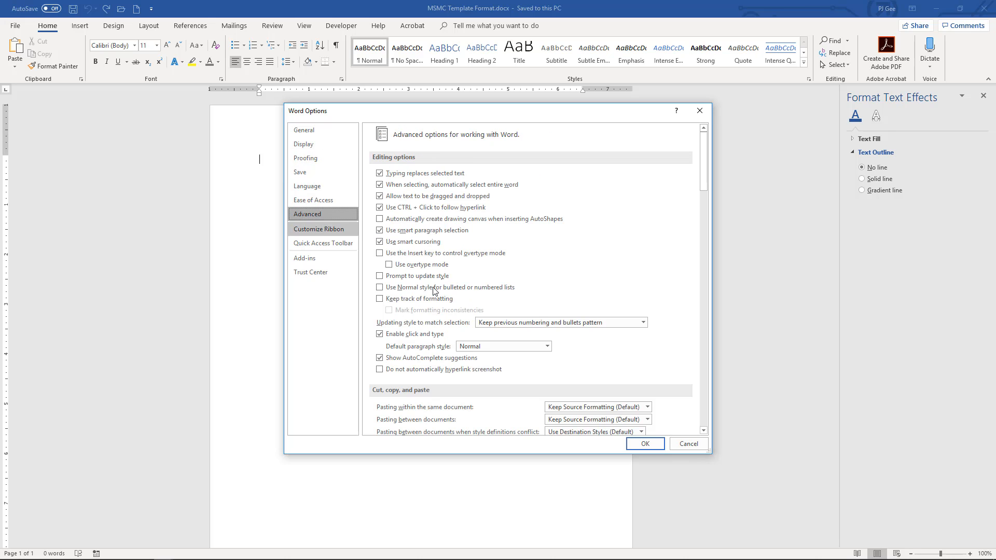
{"action": "left_click_drag", "start_coordinate": [703, 154], "coordinate": [703, 244]}
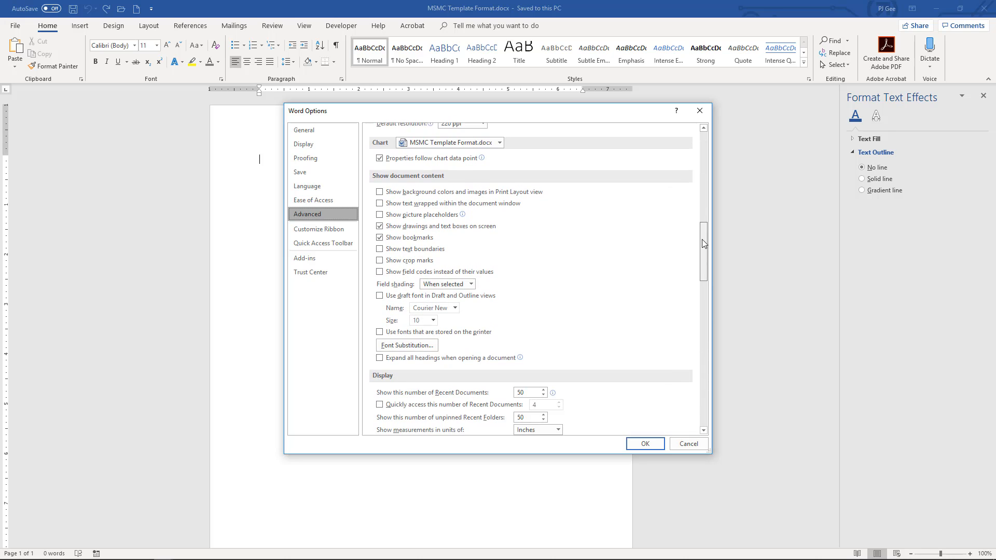
{"action": "left_click", "coordinate": [417, 261]}
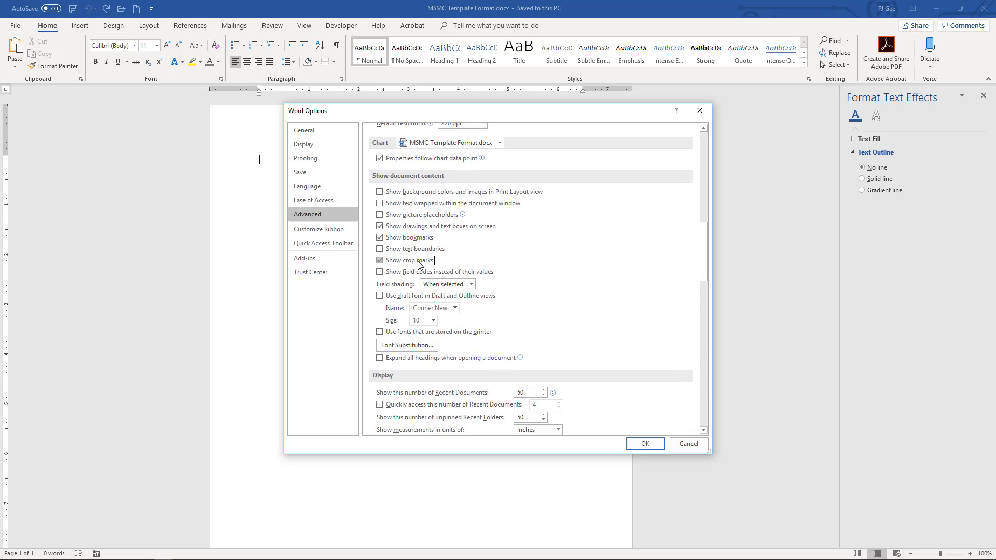
{"action": "left_click", "coordinate": [650, 445]}
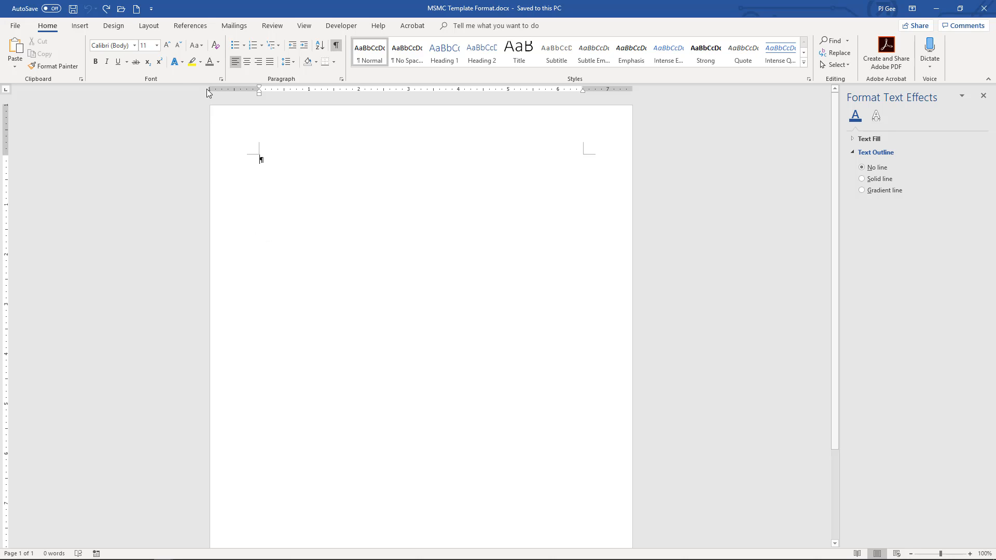
Draw a text box about 4.02" wide and 2.31" high and move it to the horizontal centre near the page's upper edge
{"action": "left_click", "coordinate": [80, 26]}
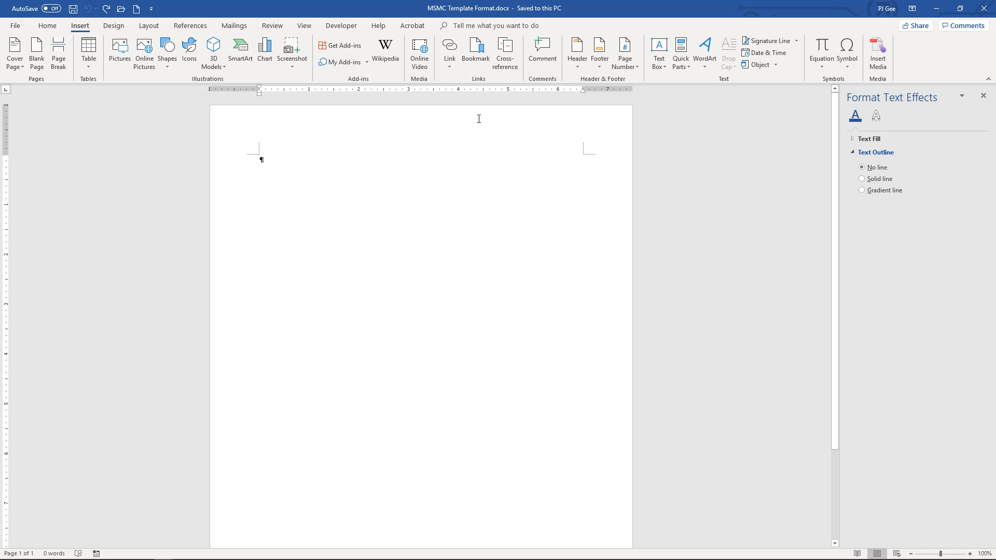
{"action": "left_click", "coordinate": [659, 51]}
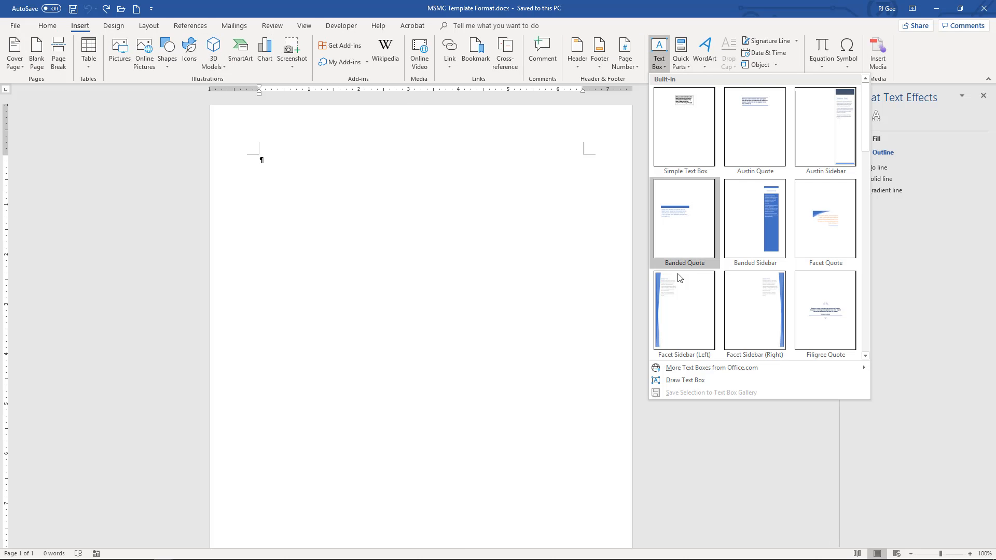
{"action": "left_click", "coordinate": [684, 381]}
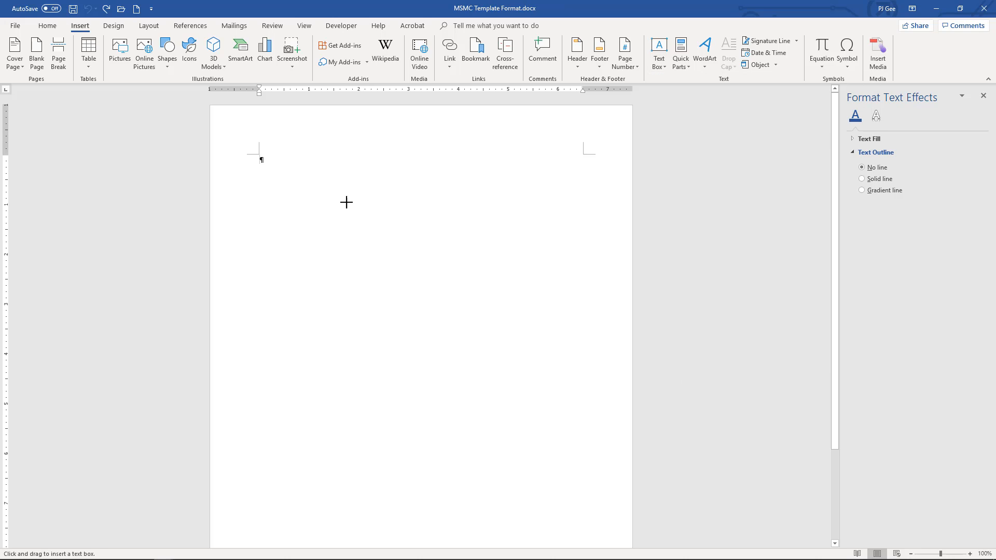
{"action": "left_click_drag", "start_coordinate": [334, 209], "coordinate": [534, 325]}
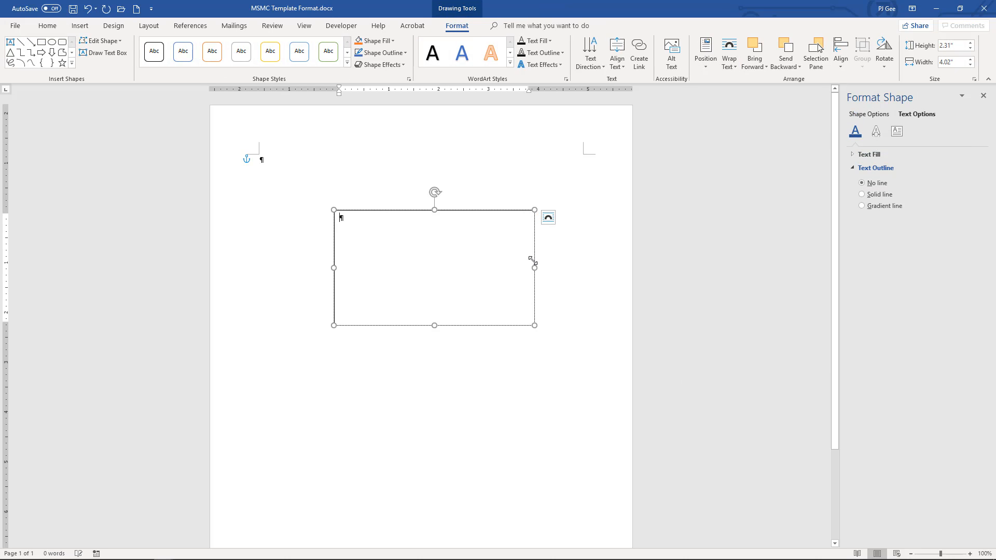
{"action": "left_click_drag", "start_coordinate": [535, 257], "coordinate": [531, 229]}
Enter "Cover" and "Page" on two separate lines in the text box, correcting the capitalization
{"action": "left_click", "coordinate": [373, 213]}
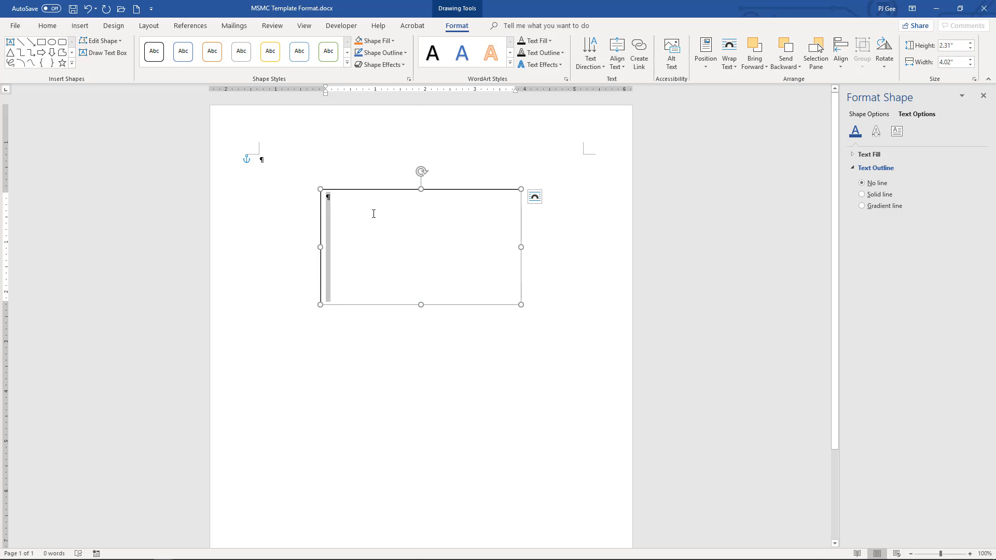
{"action": "type", "text": "cOV"}
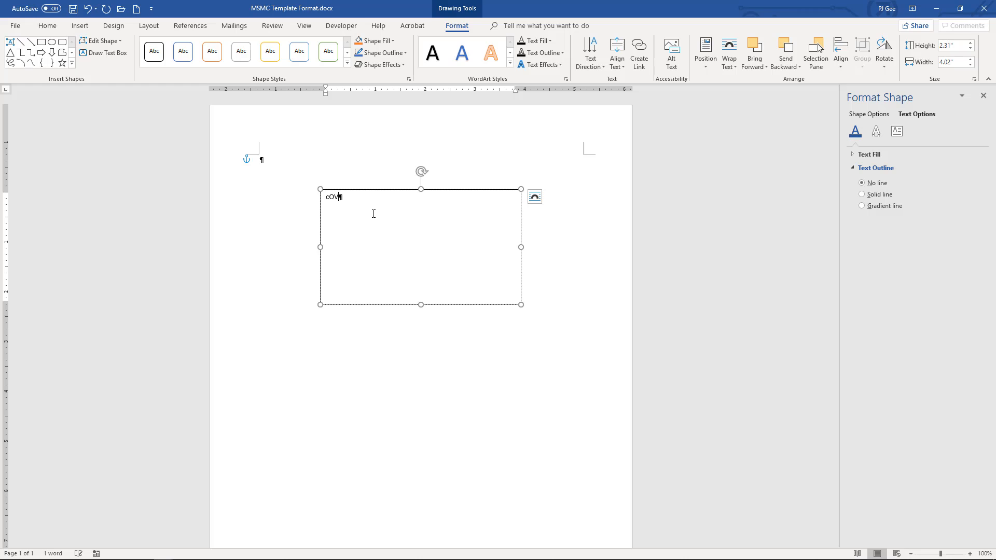
{"action": "key", "text": "BackSpace"}
{"action": "key", "text": "BackSpace"}
{"action": "key", "text": "BackSpace"}
{"action": "type", "text": "over "}
{"action": "type", "text": "Page"}
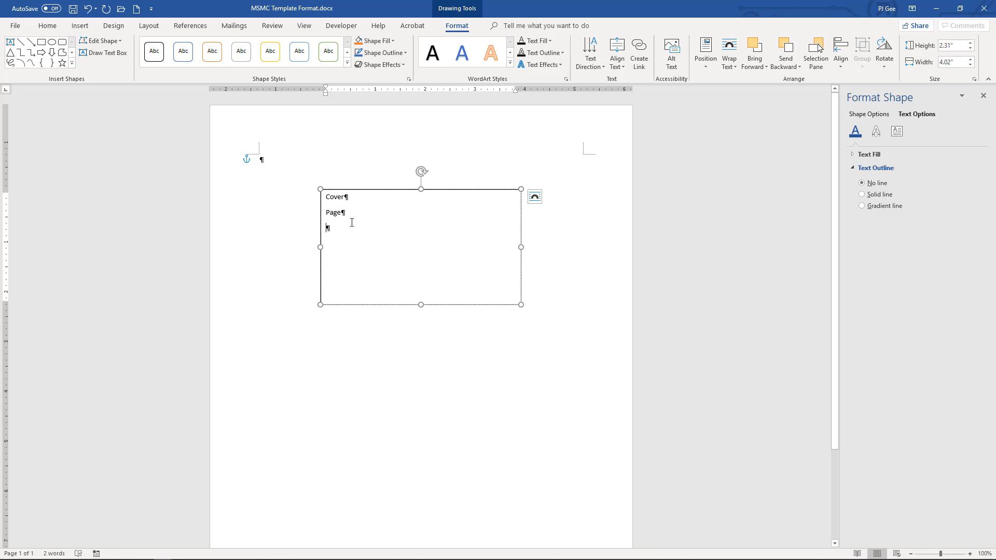
Center both lines of the "Cover Page" text within the text box
{"action": "key", "text": "shift+Up"}
{"action": "key", "text": "shift+Up"}
{"action": "left_click", "coordinate": [47, 26]}
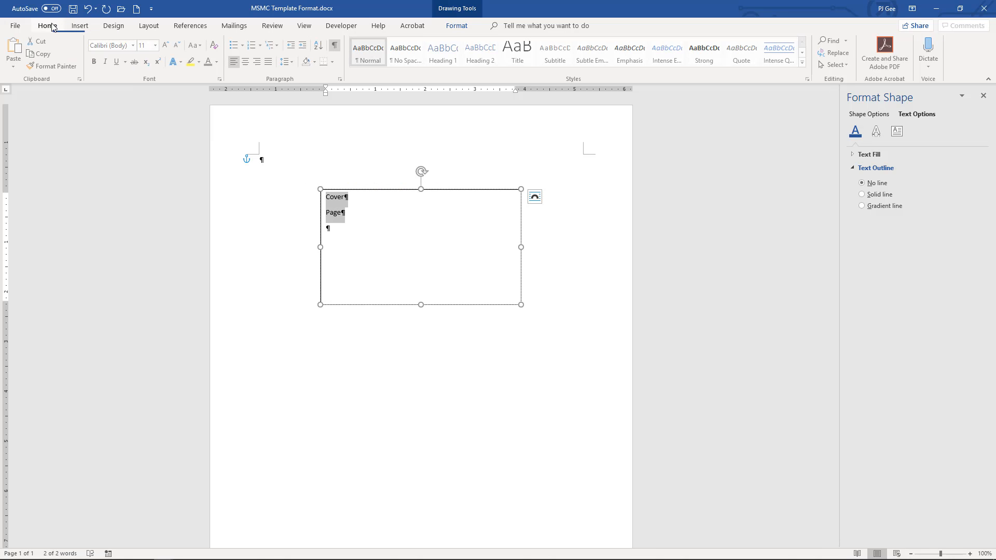
{"action": "left_click", "coordinate": [248, 64]}
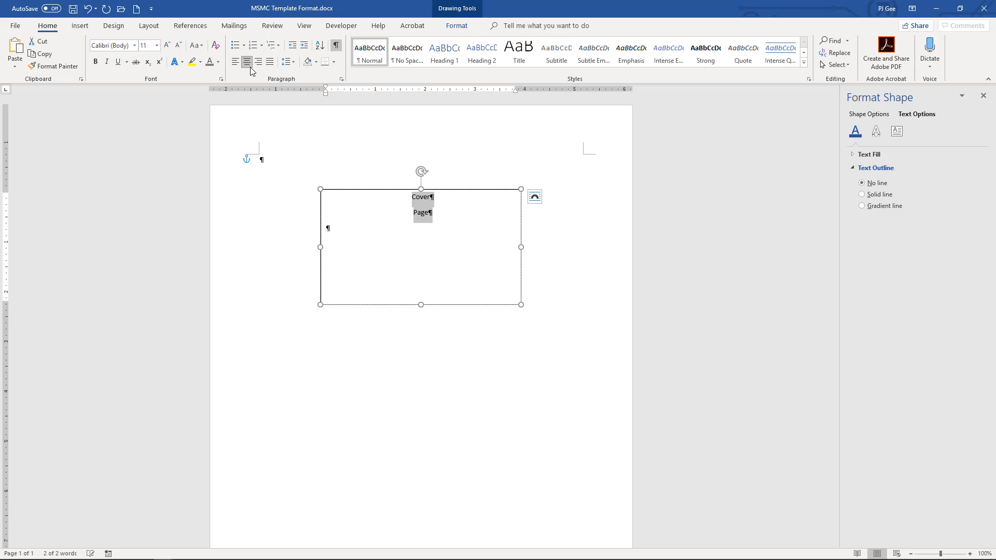
Enlarge the selected "Cover Page" text to font size 48
{"action": "left_click", "coordinate": [167, 45]}
{"action": "left_click", "coordinate": [167, 45]}
{"action": "left_click", "coordinate": [167, 45]}
{"action": "left_click", "coordinate": [167, 45]}
{"action": "left_click", "coordinate": [167, 45]}
{"action": "left_click", "coordinate": [167, 45]}
{"action": "left_click", "coordinate": [167, 45]}
{"action": "left_click", "coordinate": [167, 45]}
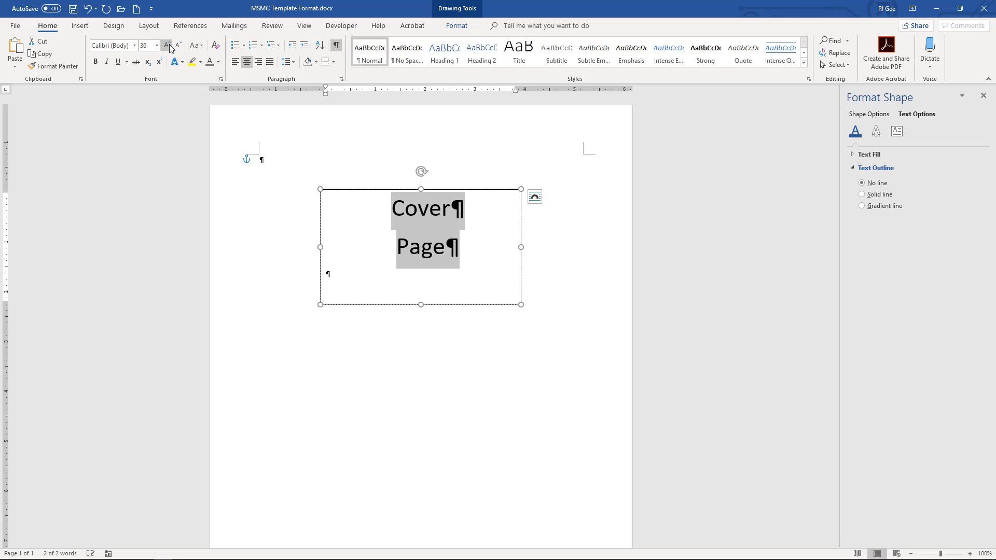
{"action": "left_click", "coordinate": [167, 45]}
{"action": "left_click", "coordinate": [167, 45]}
{"action": "left_click", "coordinate": [178, 45]}
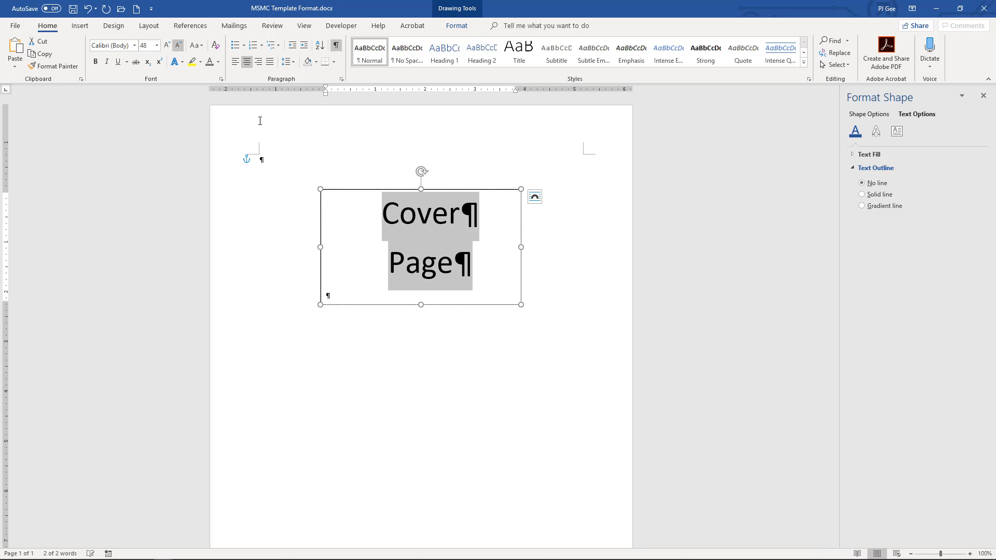
Set the text box outline to No line and deselect the box
{"action": "left_click", "coordinate": [496, 190]}
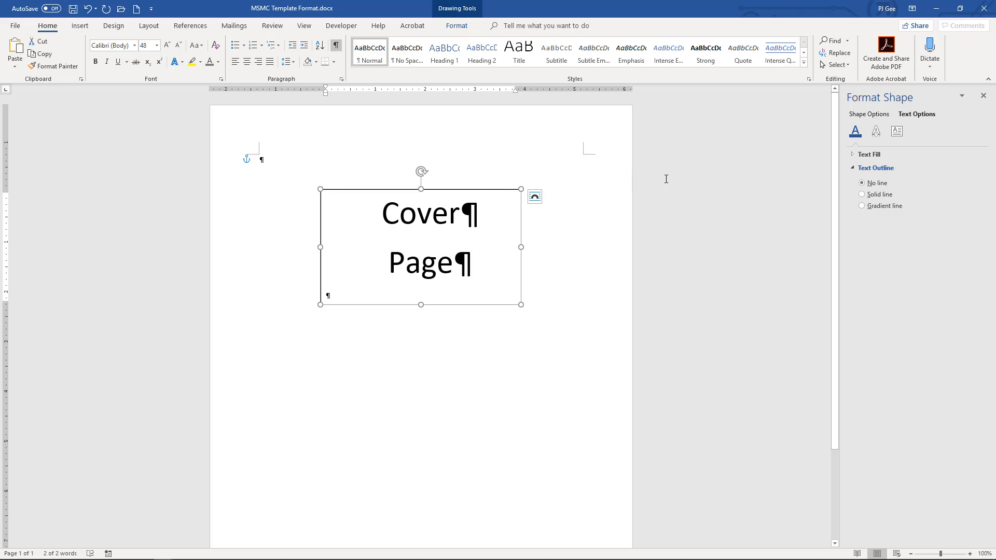
{"action": "left_click", "coordinate": [869, 115]}
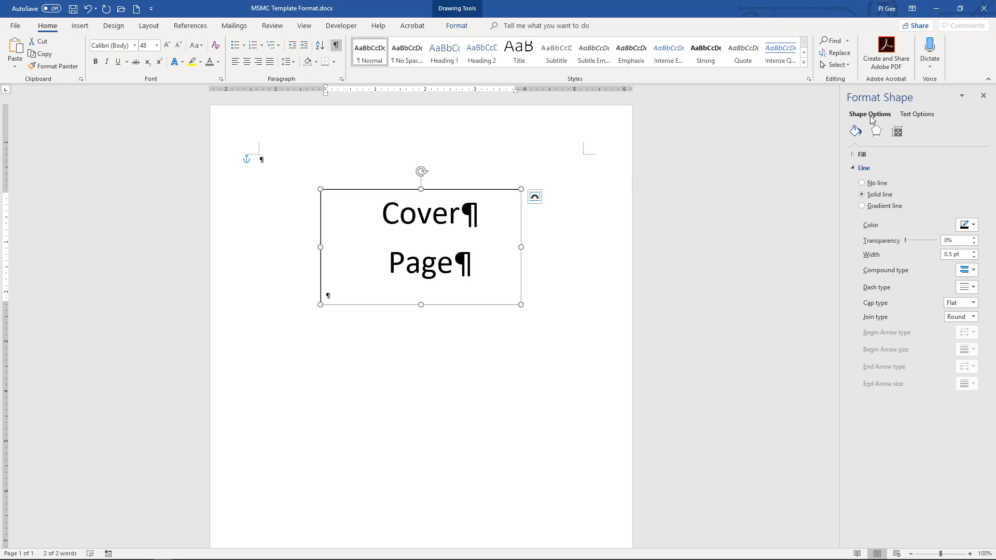
{"action": "left_click", "coordinate": [872, 185]}
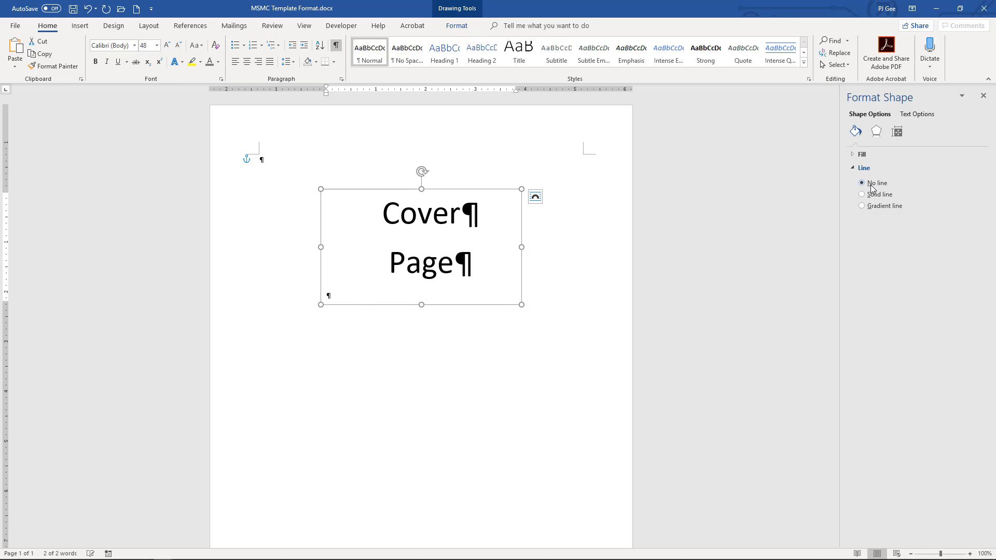
{"action": "left_click", "coordinate": [566, 408]}
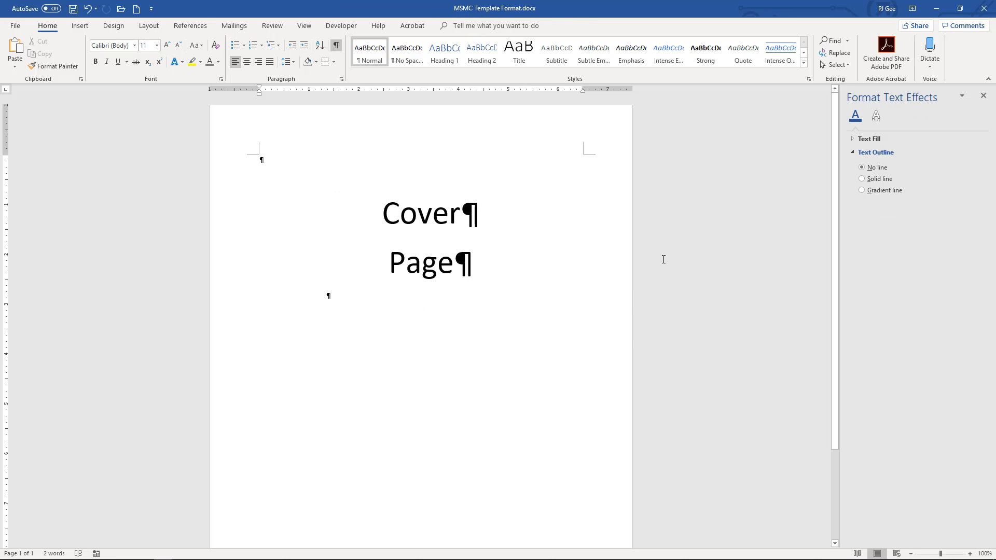
Give the text box a solid black outline and deselect the box
{"action": "left_click", "coordinate": [446, 221]}
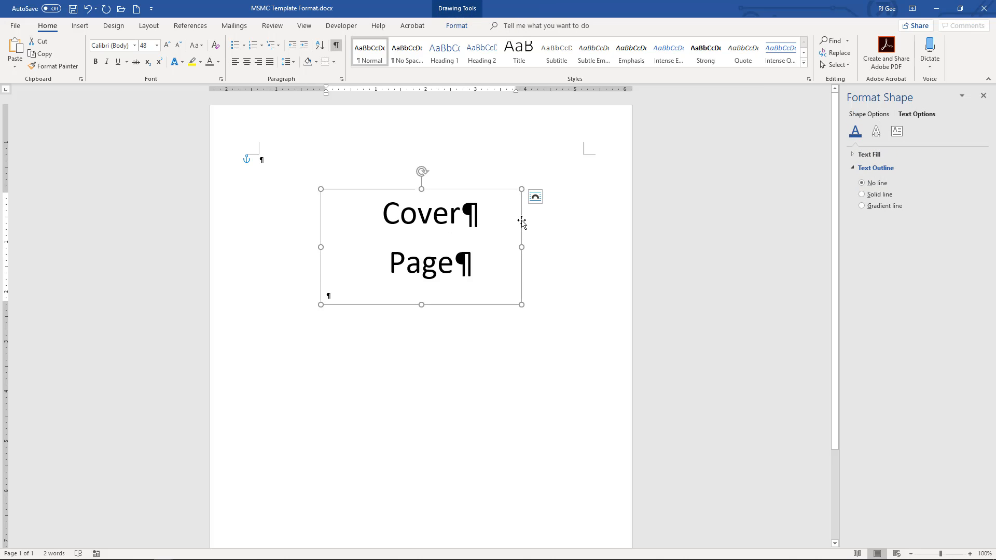
{"action": "left_click", "coordinate": [869, 115]}
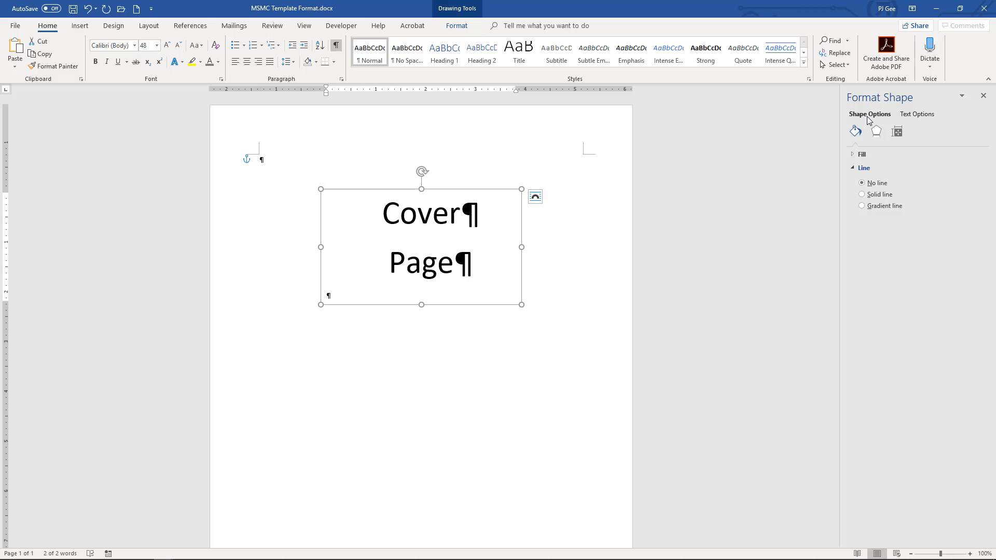
{"action": "left_click", "coordinate": [881, 194]}
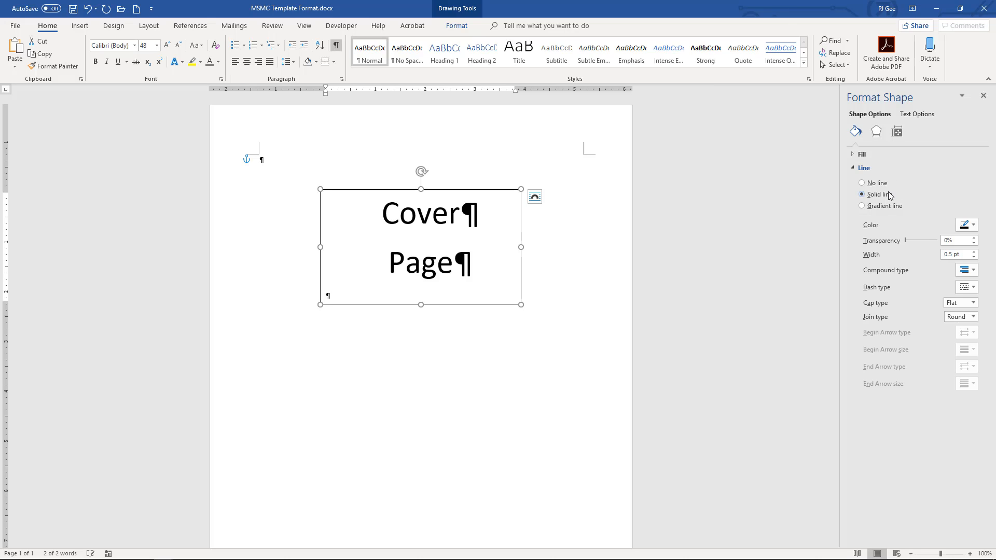
{"action": "left_click", "coordinate": [971, 228]}
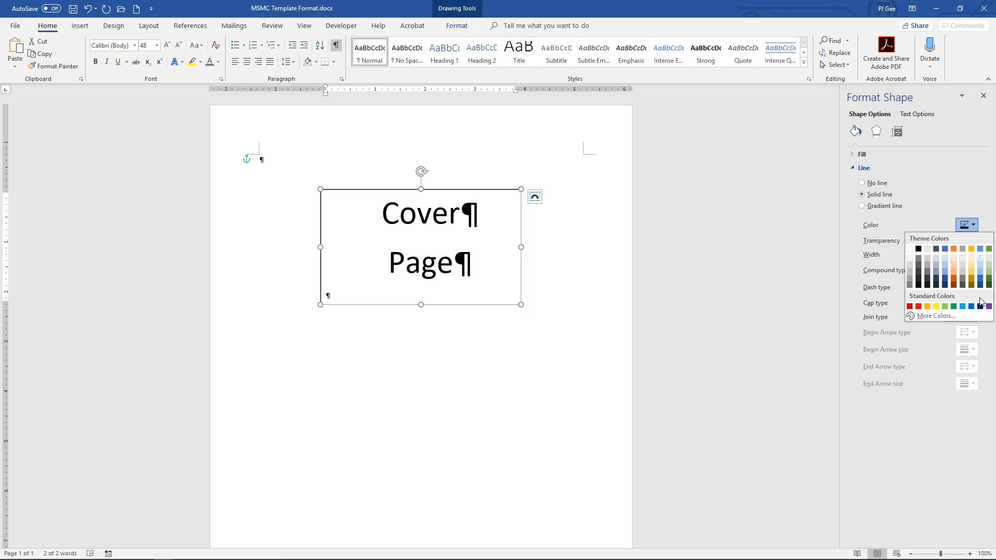
{"action": "left_click", "coordinate": [918, 249]}
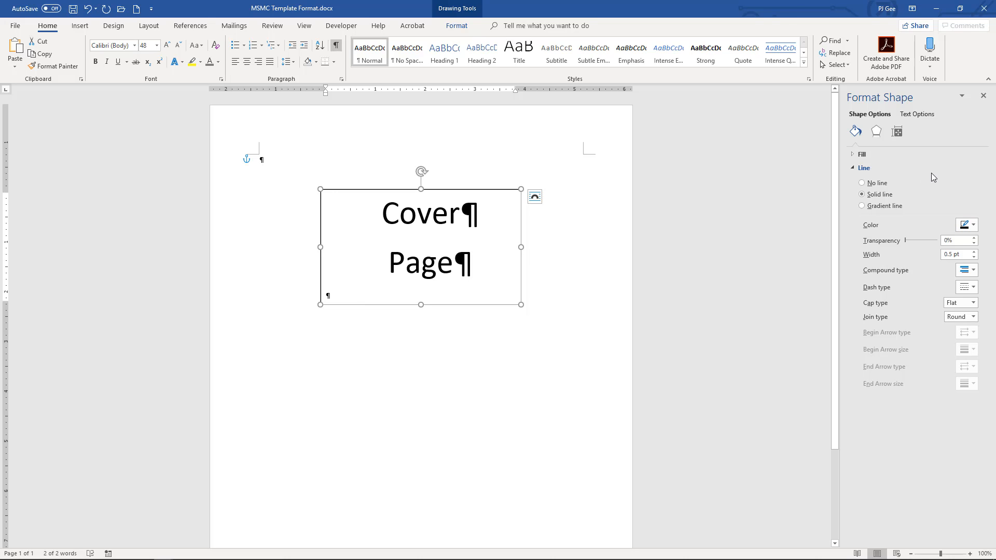
{"action": "left_click", "coordinate": [260, 158]}
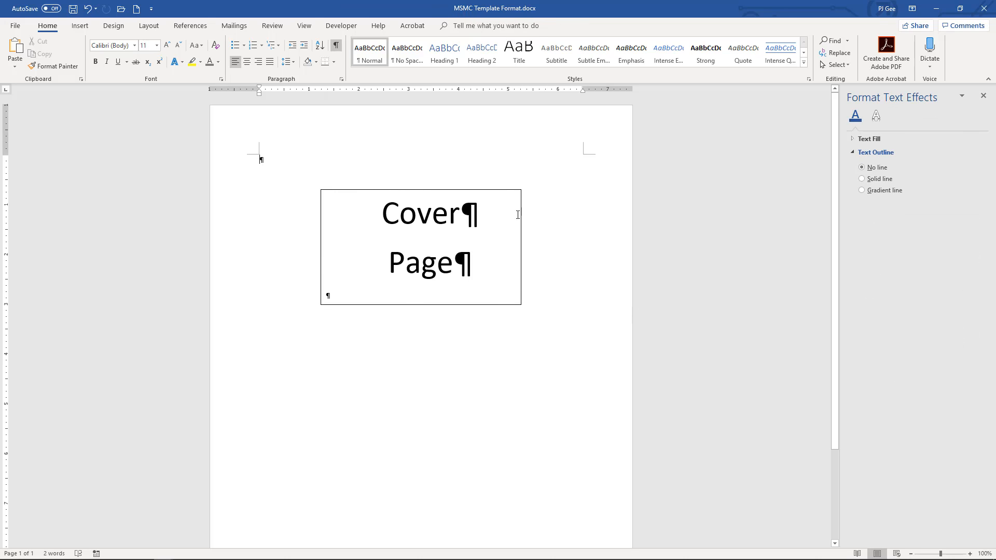
Change the text box outline color to the darkest gray shade of the white theme color and deselect the box
{"action": "left_click", "coordinate": [515, 190]}
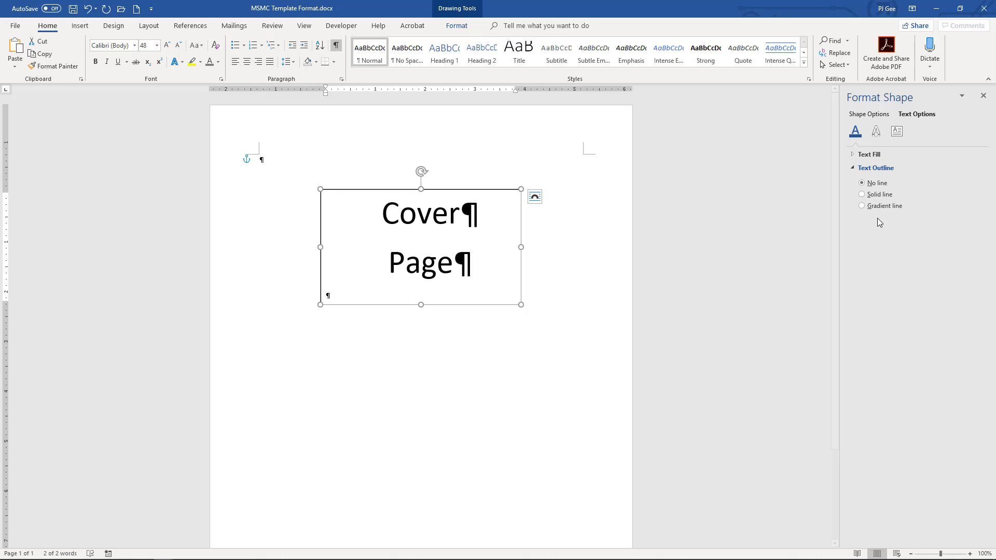
{"action": "left_click", "coordinate": [869, 114]}
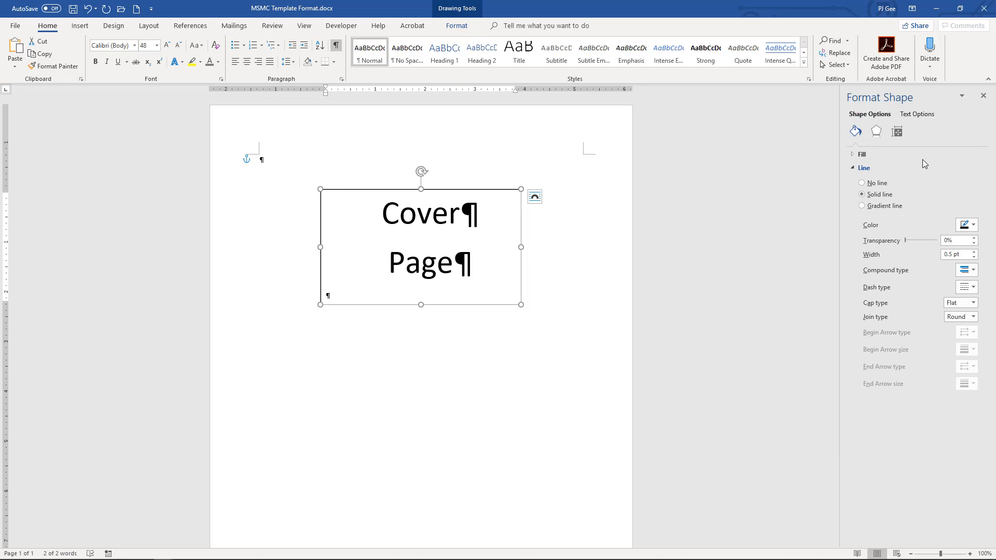
{"action": "left_click", "coordinate": [974, 227]}
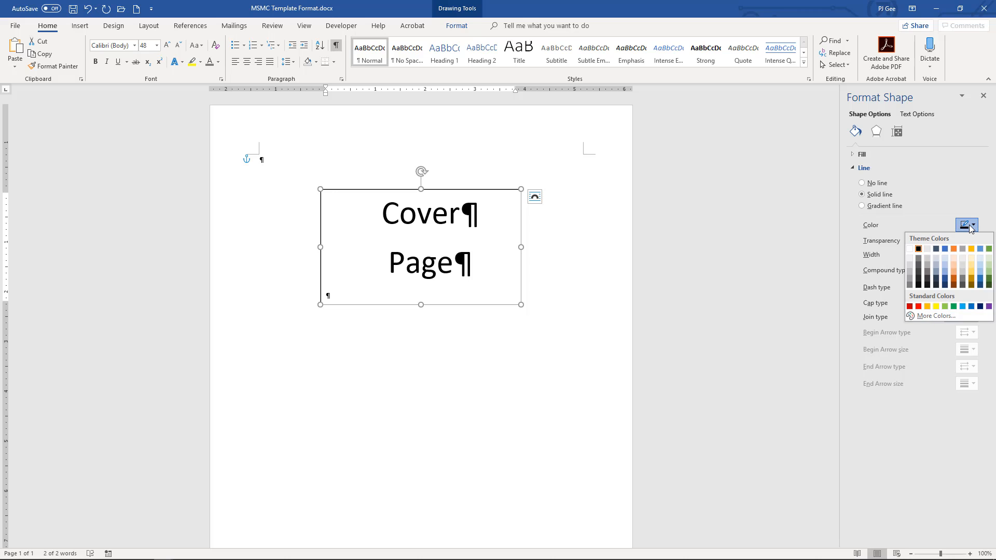
{"action": "left_click", "coordinate": [908, 286]}
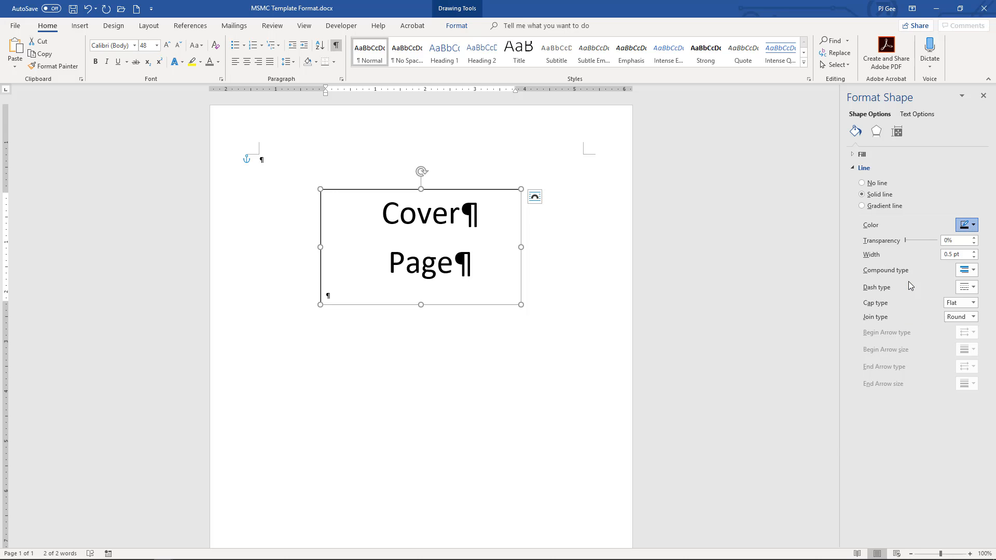
{"action": "left_click", "coordinate": [258, 155]}
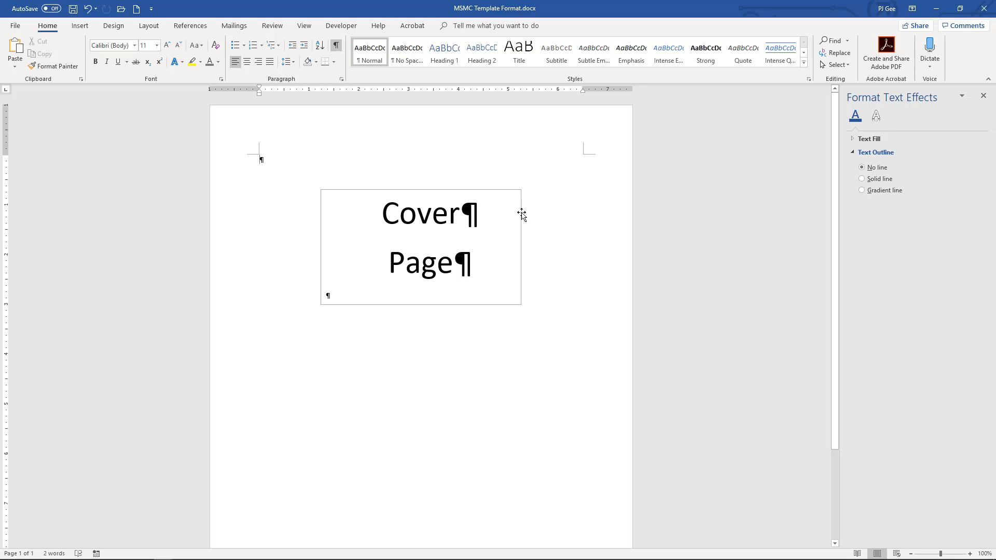
Set the font color of the "Cover Page" text to the darkest gray shade of the white theme color and deselect it
{"action": "left_click_drag", "start_coordinate": [386, 209], "coordinate": [469, 270]}
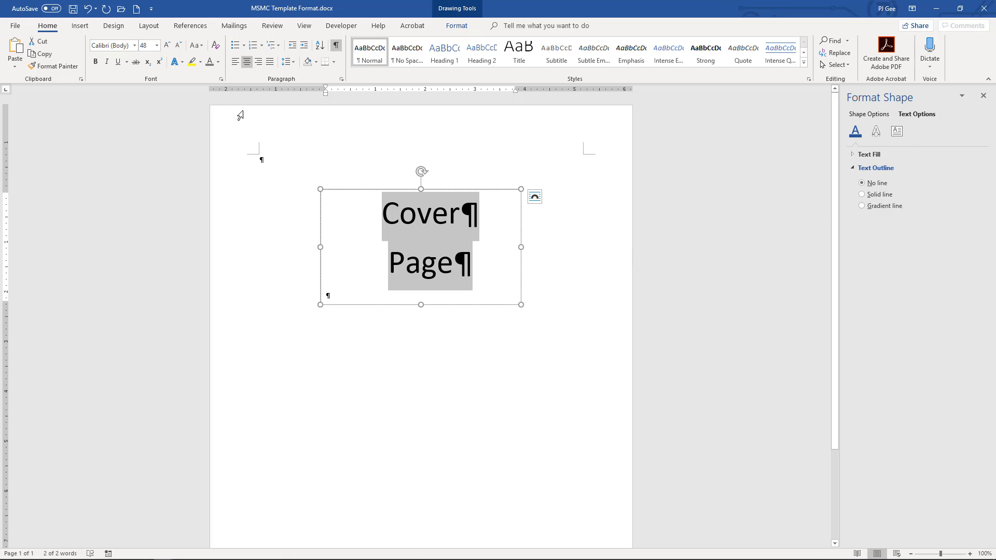
{"action": "left_click", "coordinate": [218, 62]}
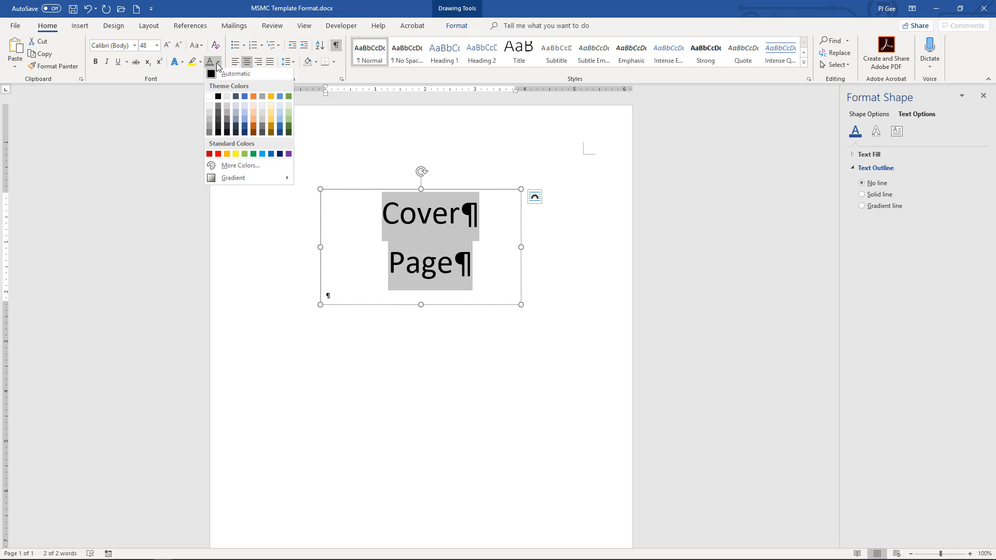
{"action": "left_click", "coordinate": [209, 136]}
{"action": "left_click", "coordinate": [259, 157]}
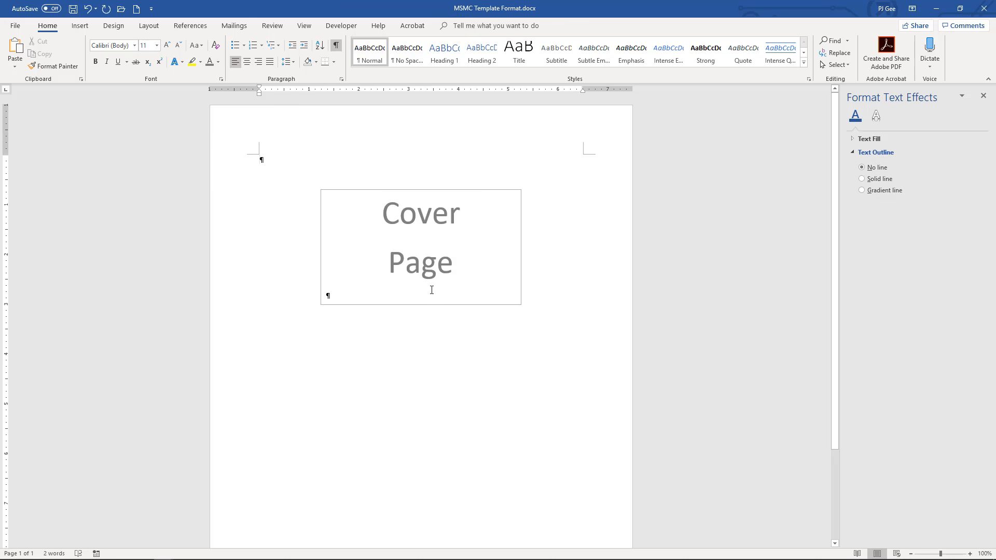
Recolor the "Cover Page" text with a custom dark gray from the standard grayscale swatches and deselect it
{"action": "left_click_drag", "start_coordinate": [383, 211], "coordinate": [460, 276]}
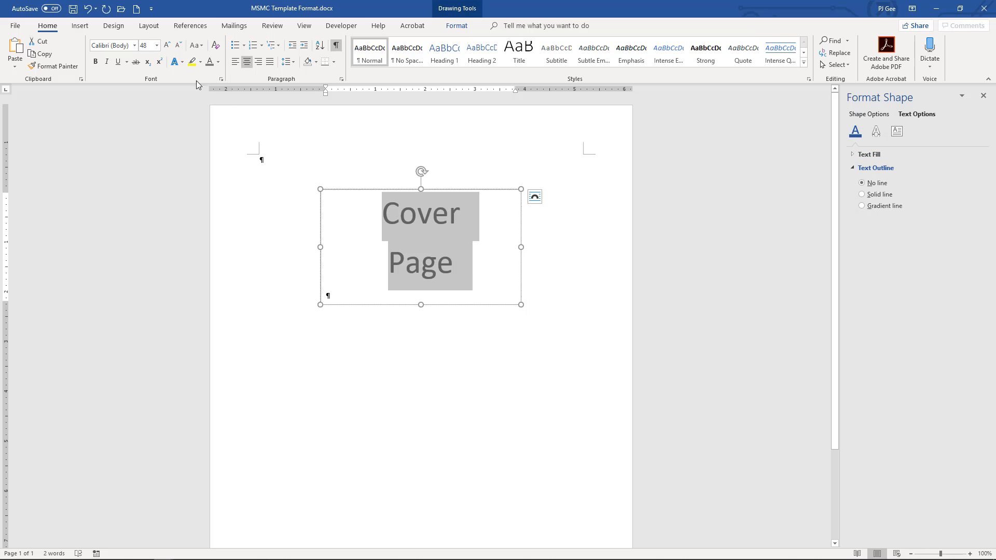
{"action": "left_click", "coordinate": [218, 62]}
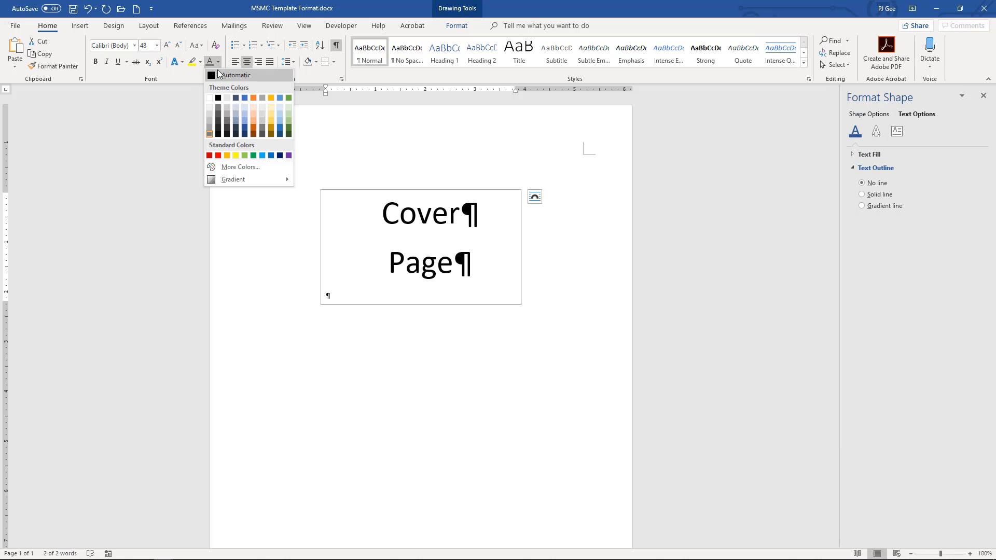
{"action": "left_click", "coordinate": [236, 168]}
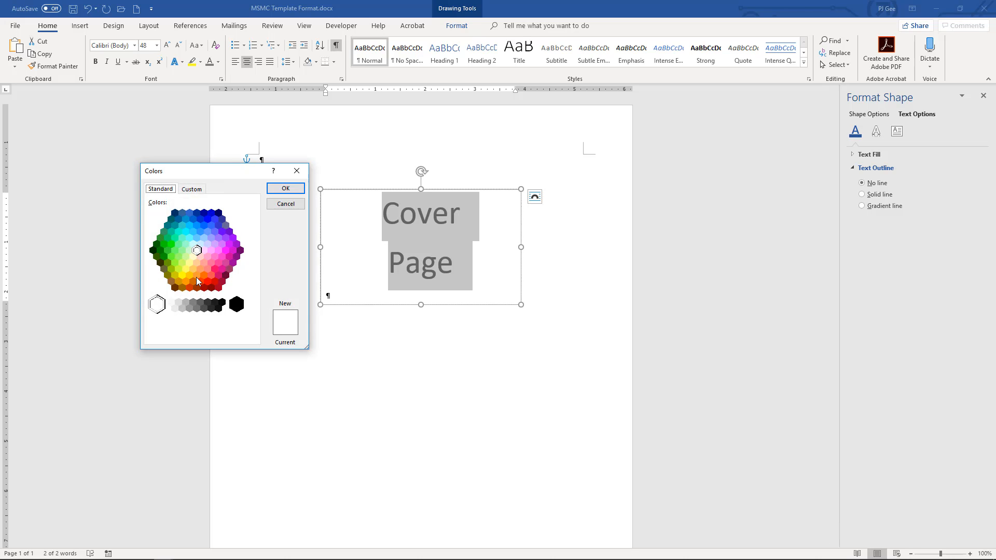
{"action": "left_click", "coordinate": [196, 310]}
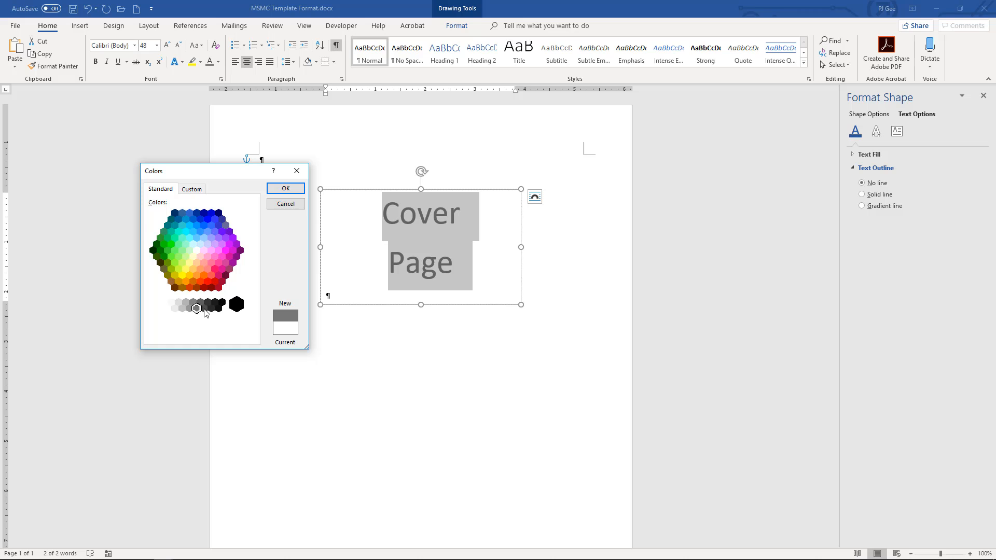
{"action": "left_click", "coordinate": [204, 309]}
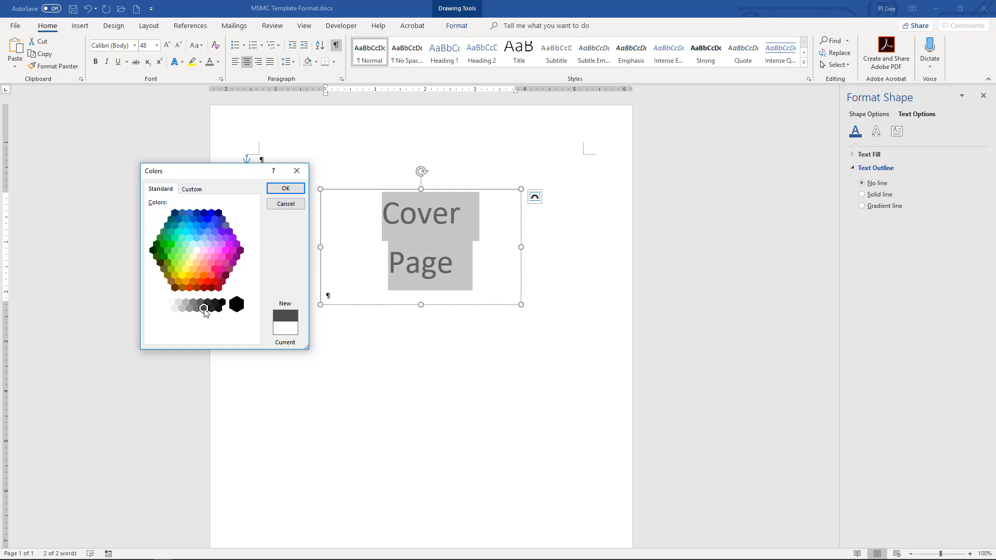
{"action": "left_click", "coordinate": [285, 188]}
{"action": "left_click", "coordinate": [424, 452]}
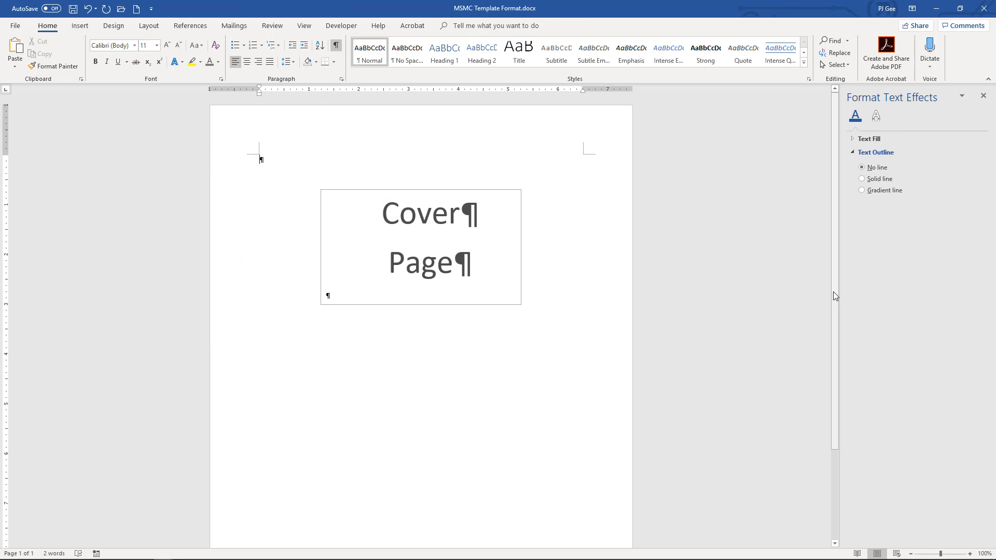
Draw a second text box about 3.97" wide and 1.62" high near the bottom of the page, beneath the "Cover Page" box
{"action": "left_click_drag", "start_coordinate": [833, 292], "coordinate": [849, 449]}
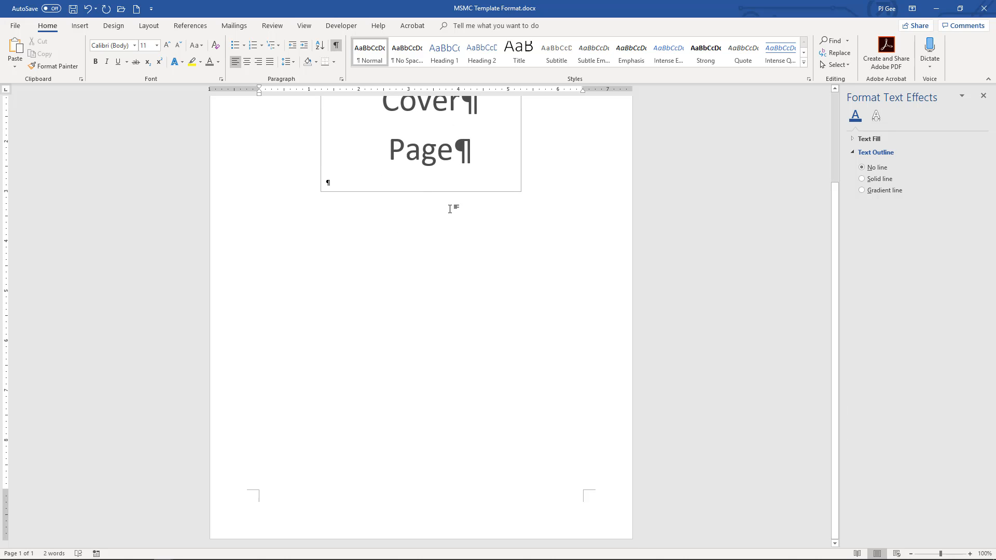
{"action": "scroll", "coordinate": [386, 258], "scroll_direction": "up", "scroll_amount": 2}
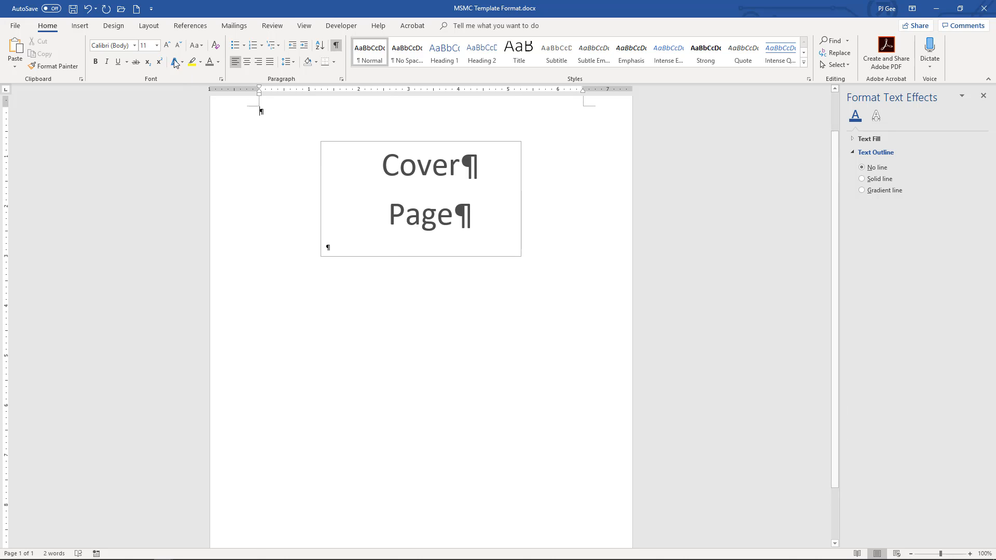
{"action": "left_click", "coordinate": [80, 26]}
{"action": "left_click", "coordinate": [661, 65]}
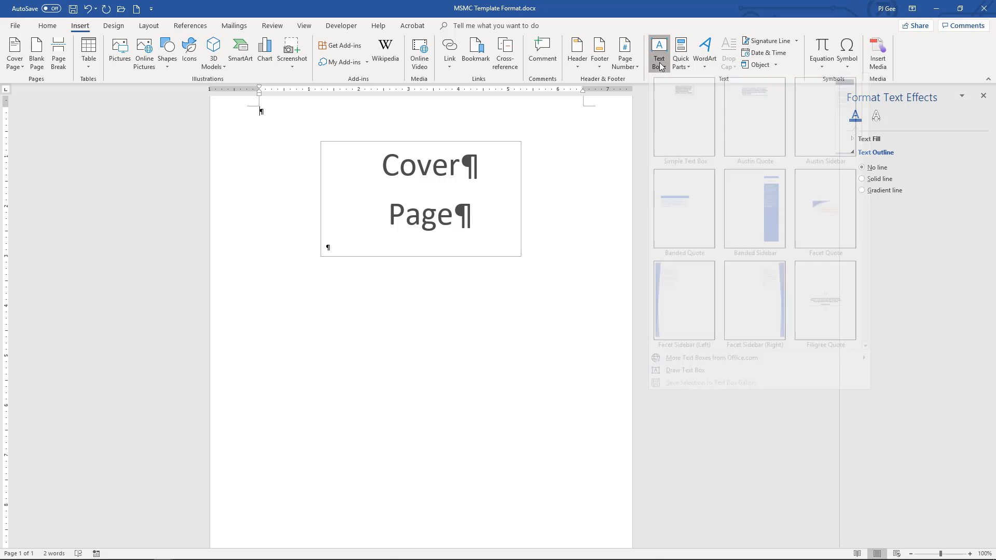
{"action": "left_click", "coordinate": [699, 384]}
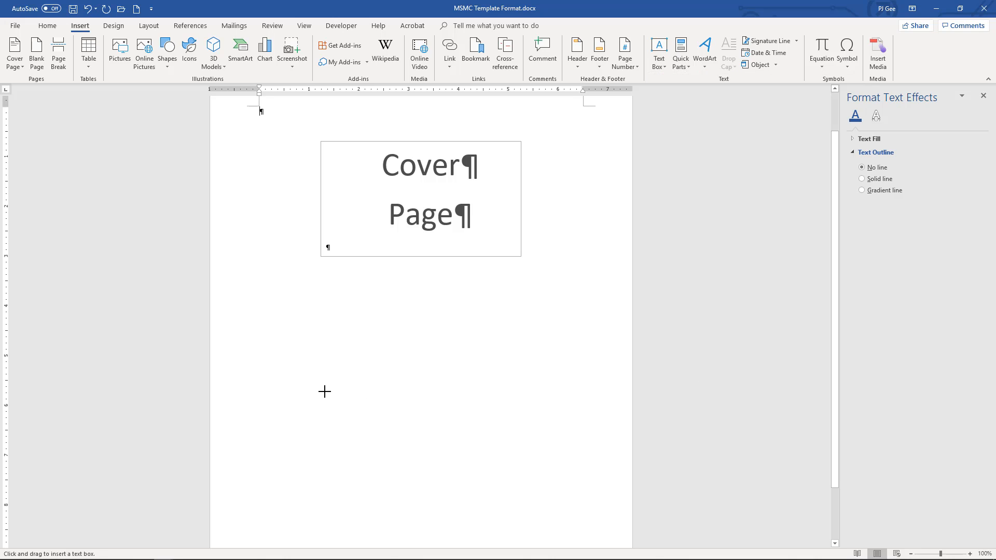
{"action": "mouse_move", "coordinate": [320, 467]}
{"action": "left_mouse_down"}
{"action": "mouse_move", "coordinate": [522, 544]}
{"action": "mouse_move", "coordinate": [511, 474]}
{"action": "mouse_move", "coordinate": [518, 483]}
{"action": "left_mouse_up"}
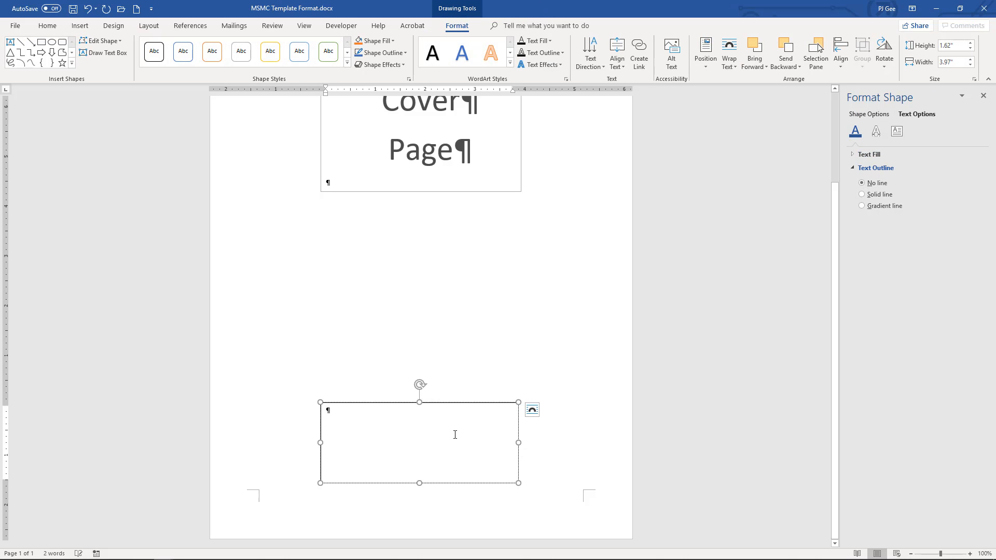
Fill the new text box with four lines: the professor's title and full name, BUS4300, Date and Assignment
{"action": "type", "text": "P"}
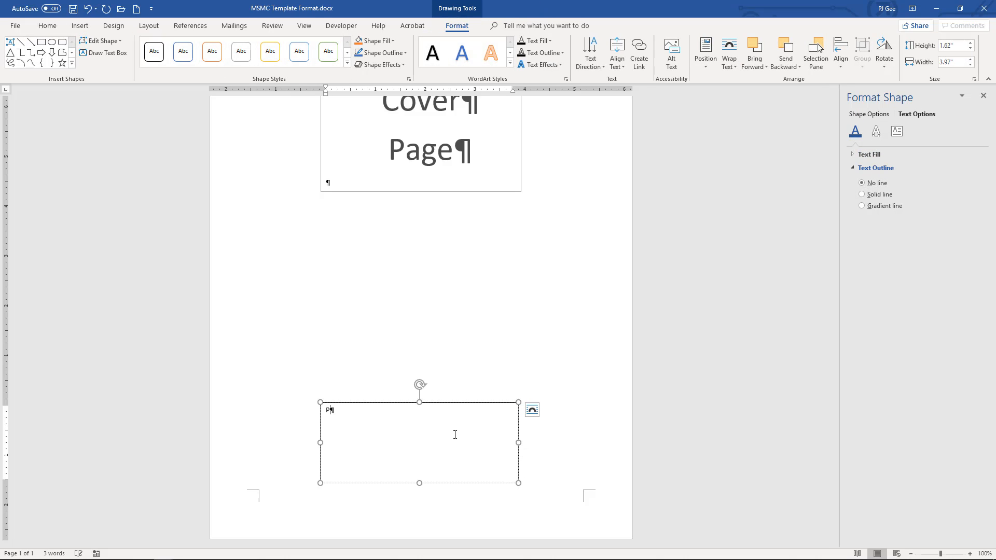
{"action": "type", "text": "rofessor Pete"}
{"action": "type", "text": "ate"}
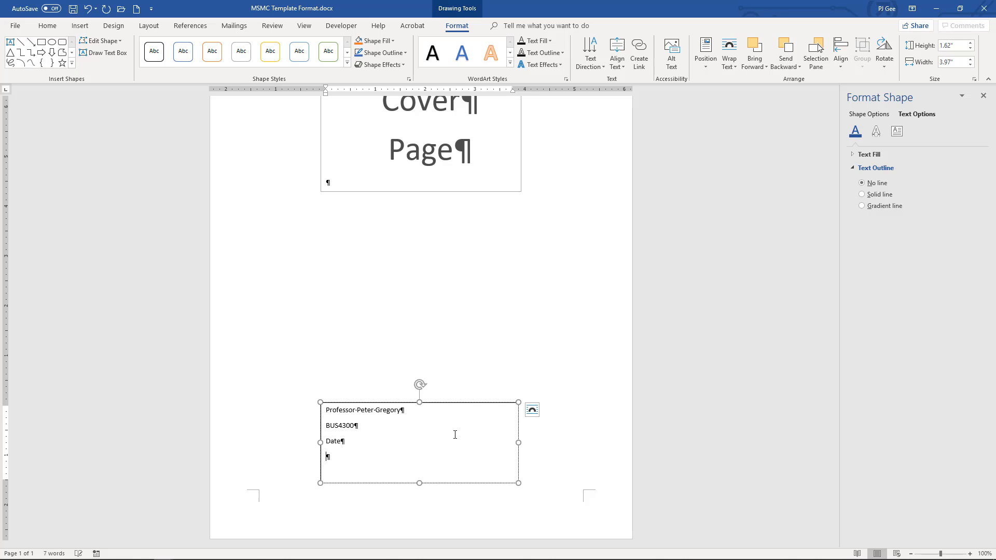
{"action": "type", "text": " Assignment"}
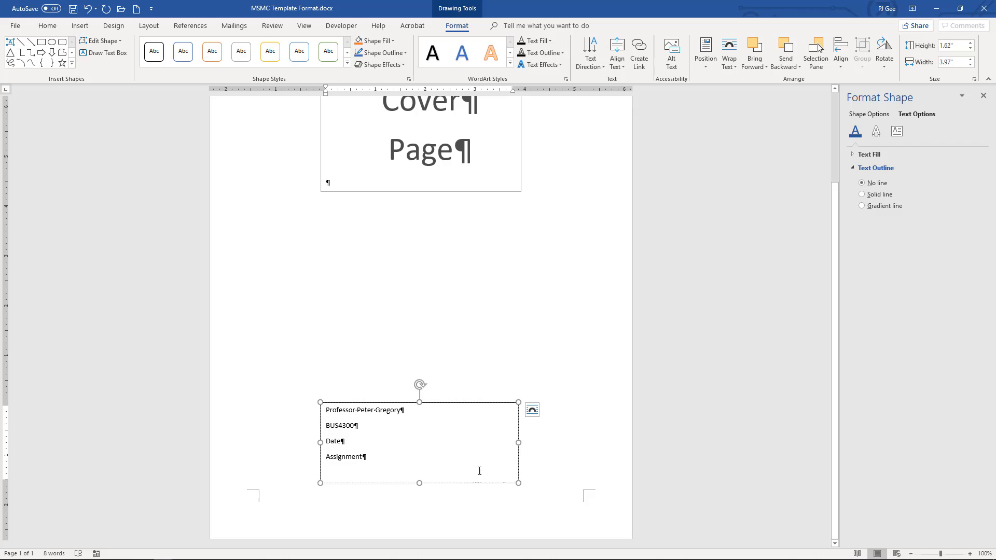
Try centering the four lines in the lower text box, and return them to left alignment
{"action": "left_click_drag", "start_coordinate": [400, 464], "coordinate": [296, 402]}
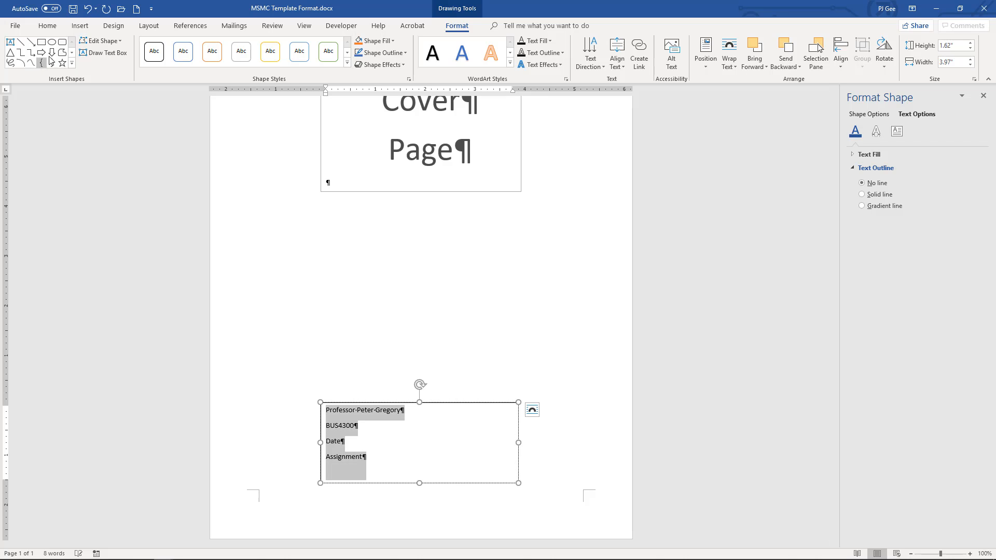
{"action": "left_click", "coordinate": [47, 26]}
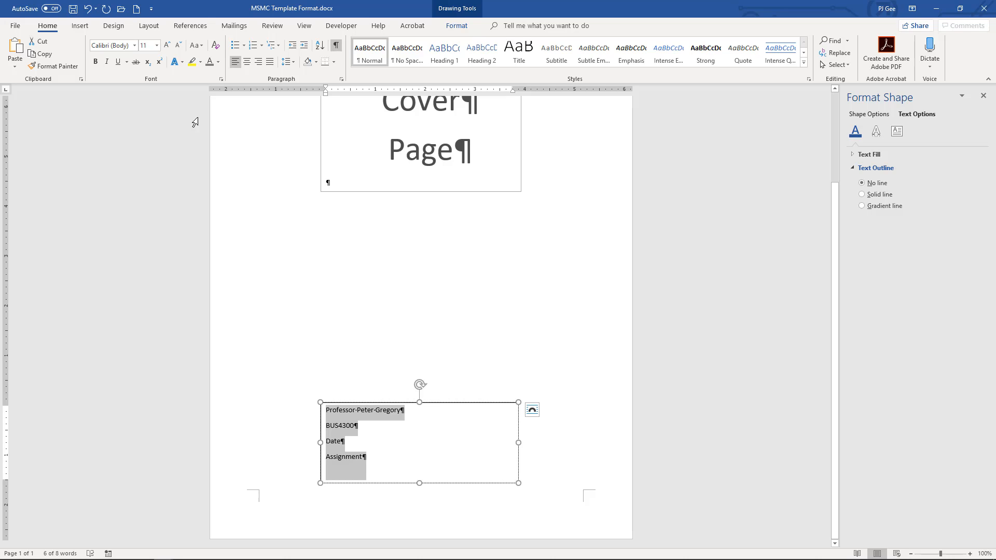
{"action": "left_click", "coordinate": [246, 62]}
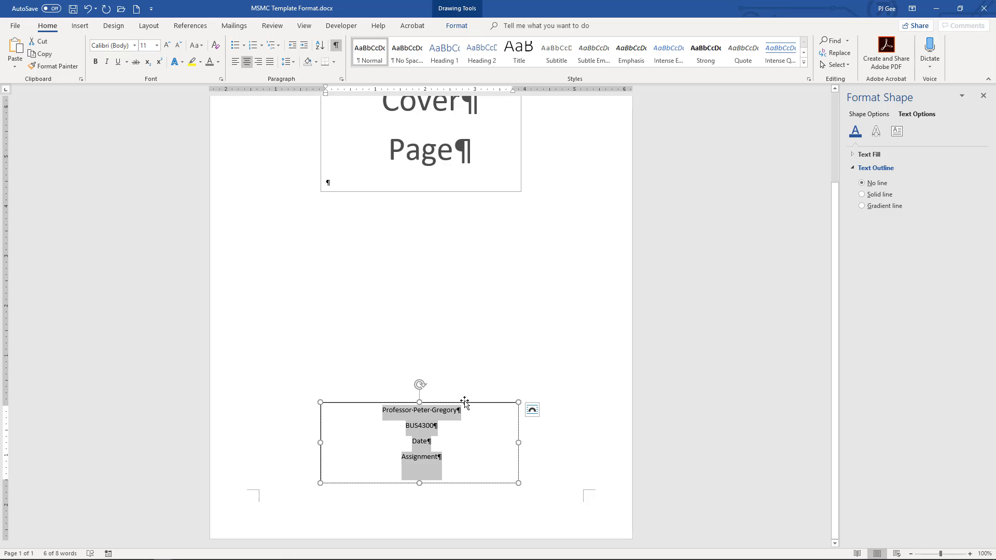
{"action": "left_click", "coordinate": [237, 64]}
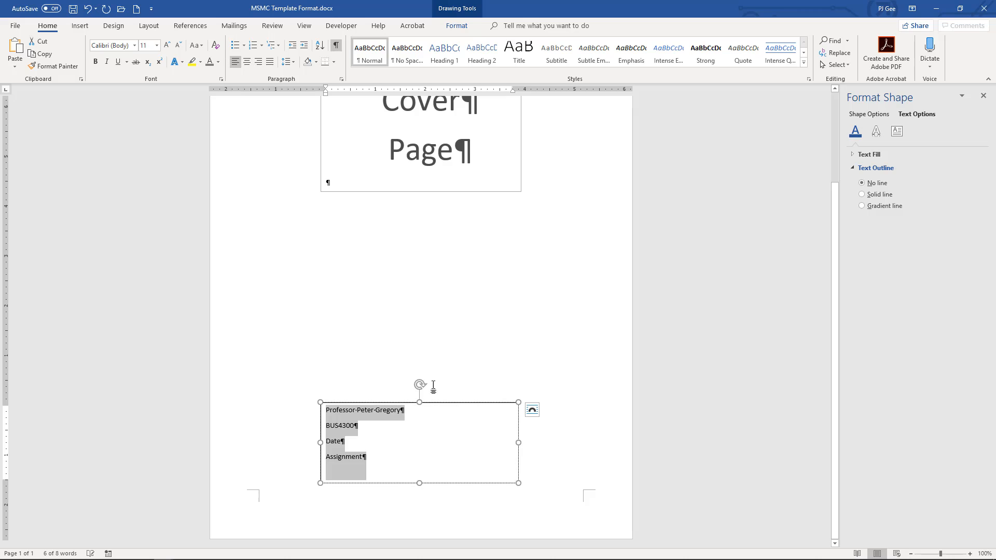
Move the lower text box up and toward the left margin, and enlarge its four lines to font size 14
{"action": "left_click_drag", "start_coordinate": [451, 401], "coordinate": [403, 371]}
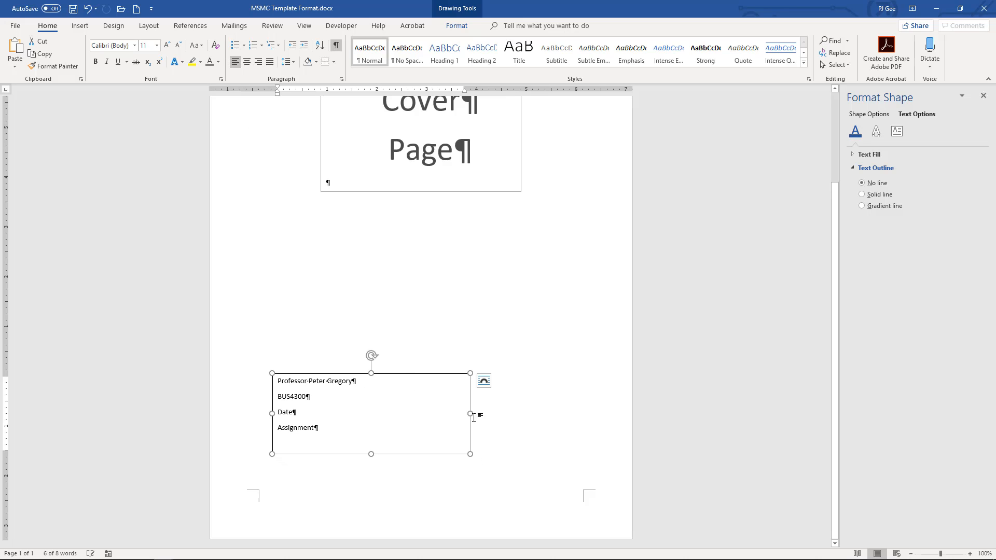
{"action": "left_click_drag", "start_coordinate": [376, 432], "coordinate": [358, 381]}
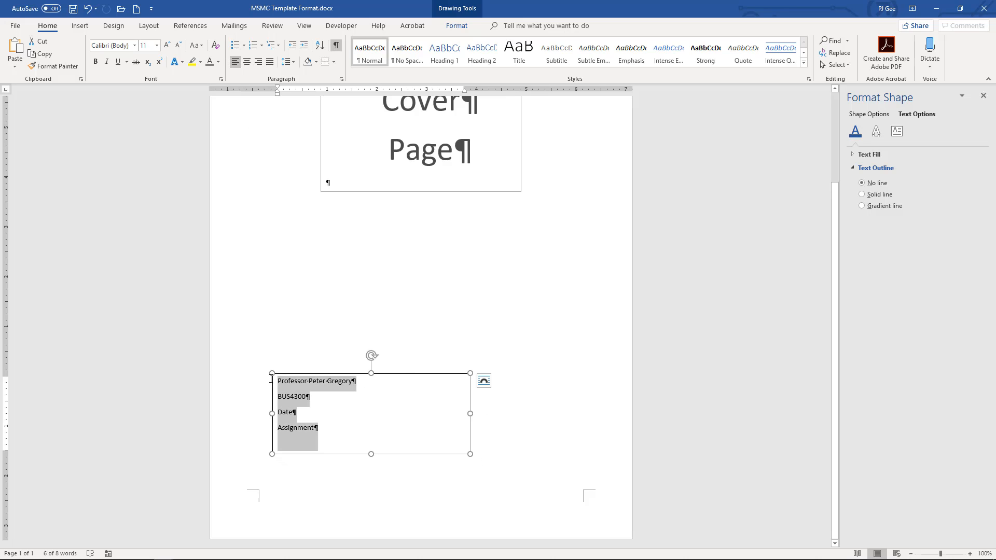
{"action": "left_click", "coordinate": [165, 45]}
{"action": "left_click", "coordinate": [165, 46]}
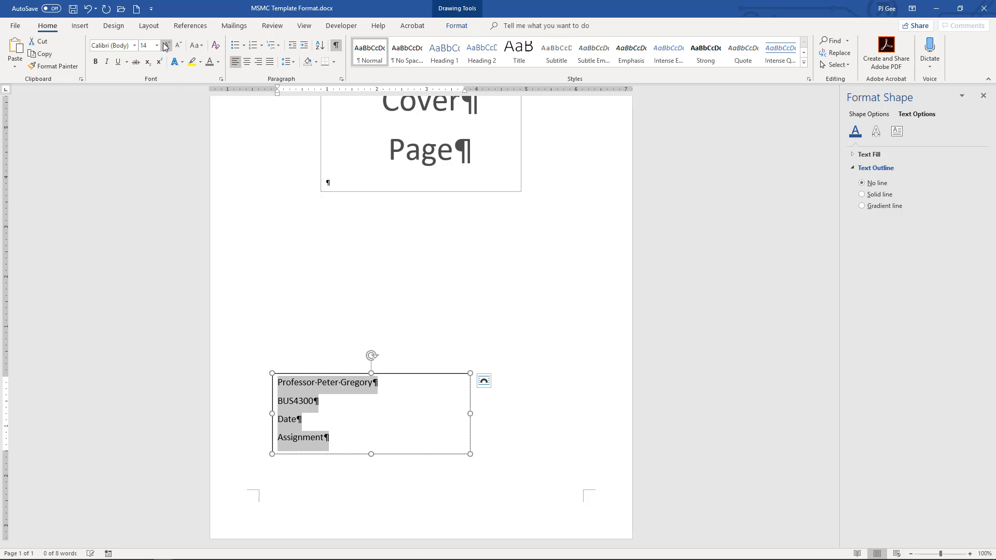
Narrow the lower text box to fit its text and center it horizontally beneath the "Cover Page" box
{"action": "left_click_drag", "start_coordinate": [470, 414], "coordinate": [399, 413]}
{"action": "left_click", "coordinate": [480, 420]}
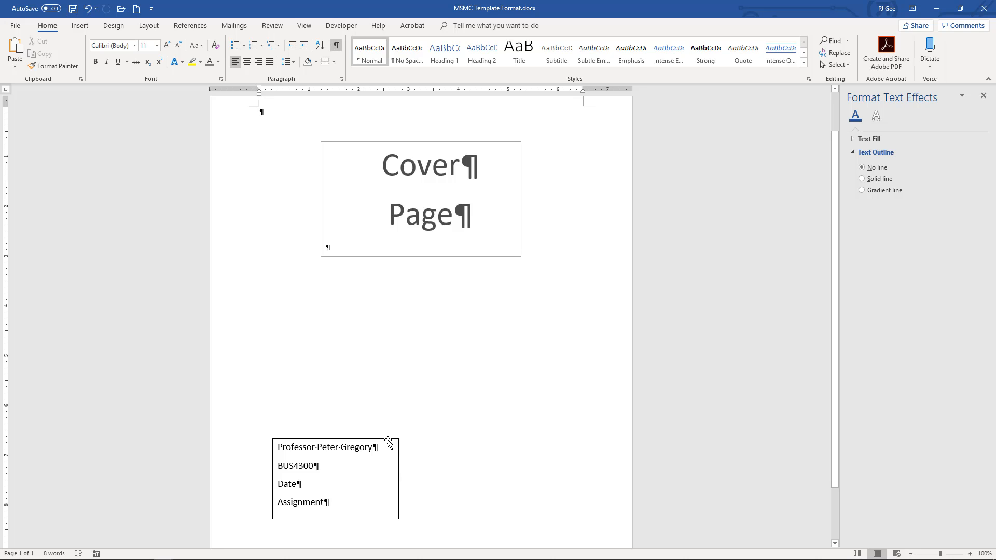
{"action": "left_click_drag", "start_coordinate": [387, 440], "coordinate": [472, 446]}
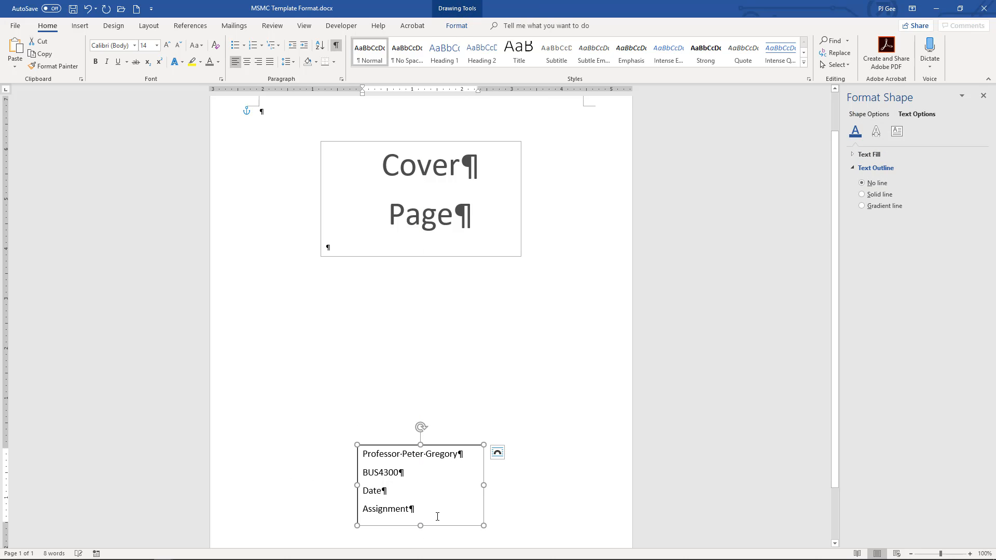
{"action": "left_click", "coordinate": [481, 329]}
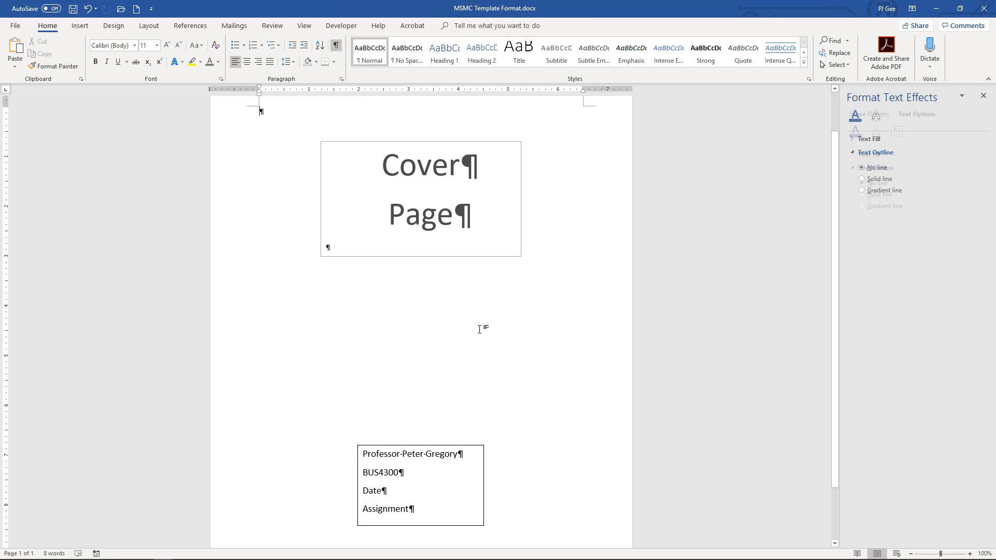
Insert two blank paragraphs at the start of the document, above the "Cover Page" text box
{"action": "mouse_move", "coordinate": [835, 282]}
{"action": "left_mouse_down"}
{"action": "mouse_move", "coordinate": [839, 431]}
{"action": "mouse_move", "coordinate": [835, 273]}
{"action": "mouse_move", "coordinate": [823, 368]}
{"action": "mouse_move", "coordinate": [829, 213]}
{"action": "left_mouse_up"}
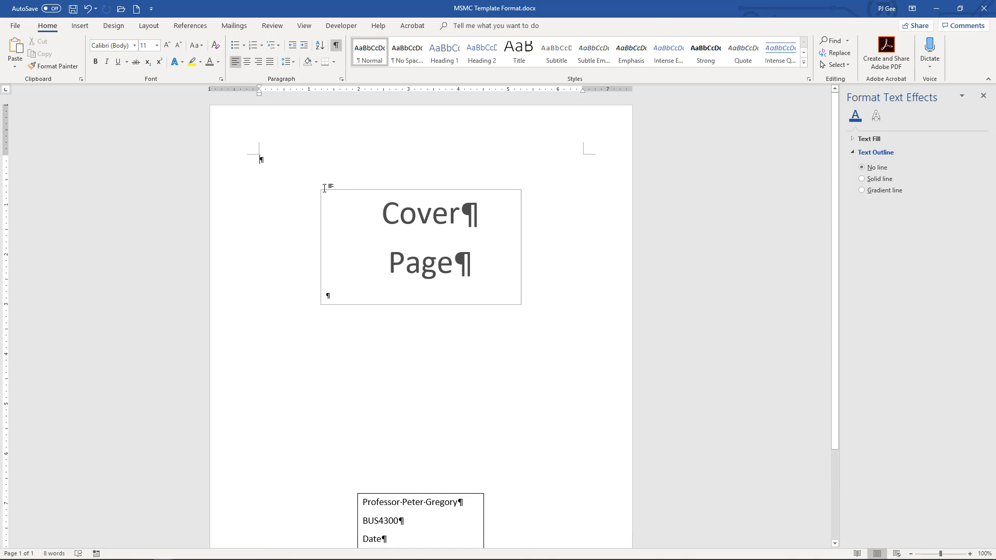
{"action": "left_click", "coordinate": [347, 193]}
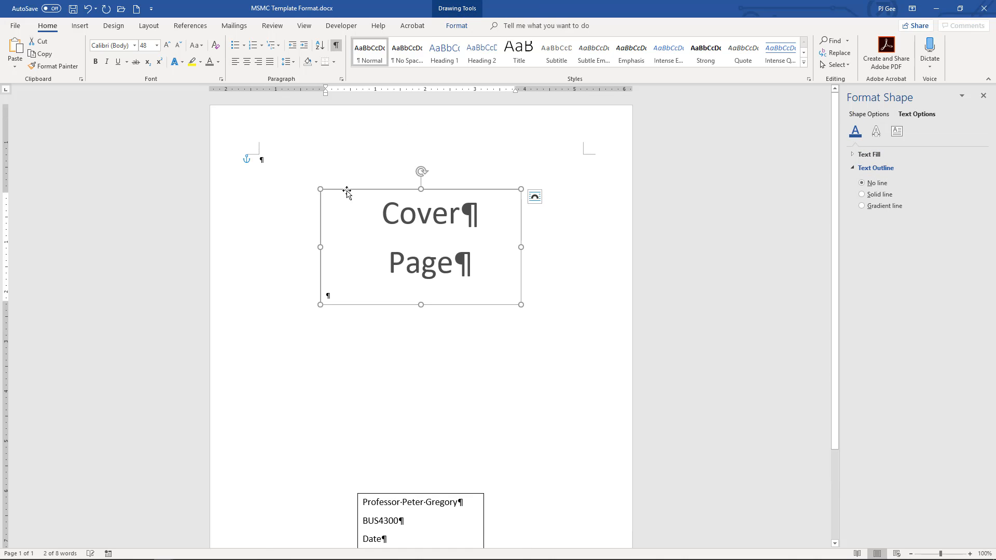
{"action": "left_click", "coordinate": [261, 159]}
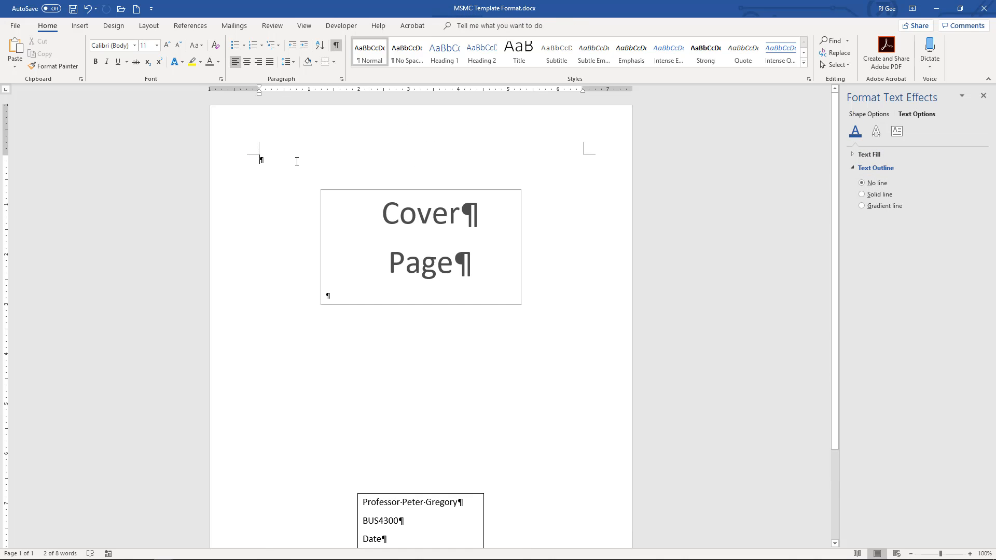
{"action": "left_click", "coordinate": [353, 189]}
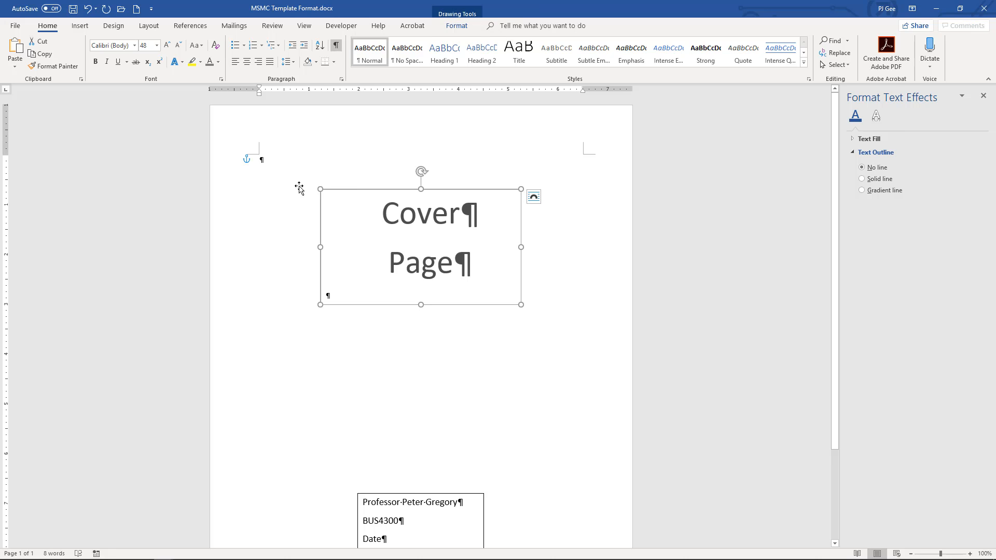
{"action": "left_click", "coordinate": [279, 163]}
{"action": "key", "text": "Return"}
{"action": "key", "text": "Return"}
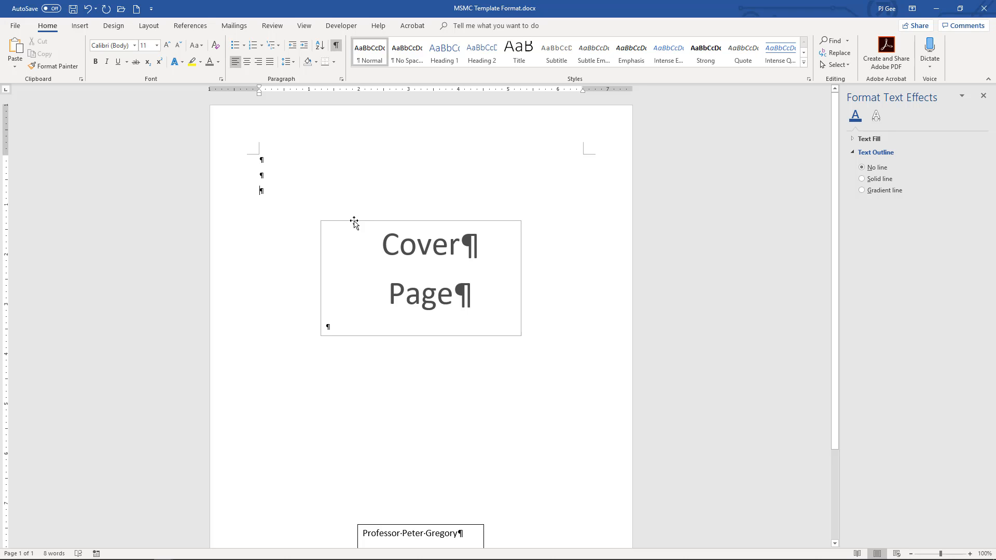
Move the "Cover Page" text box back up near the top margin and raise the course details box beneath it
{"action": "mouse_move", "coordinate": [354, 222]}
{"action": "left_mouse_down"}
{"action": "mouse_move", "coordinate": [356, 164]}
{"action": "mouse_move", "coordinate": [249, 193]}
{"action": "mouse_move", "coordinate": [250, 162]}
{"action": "left_mouse_up"}
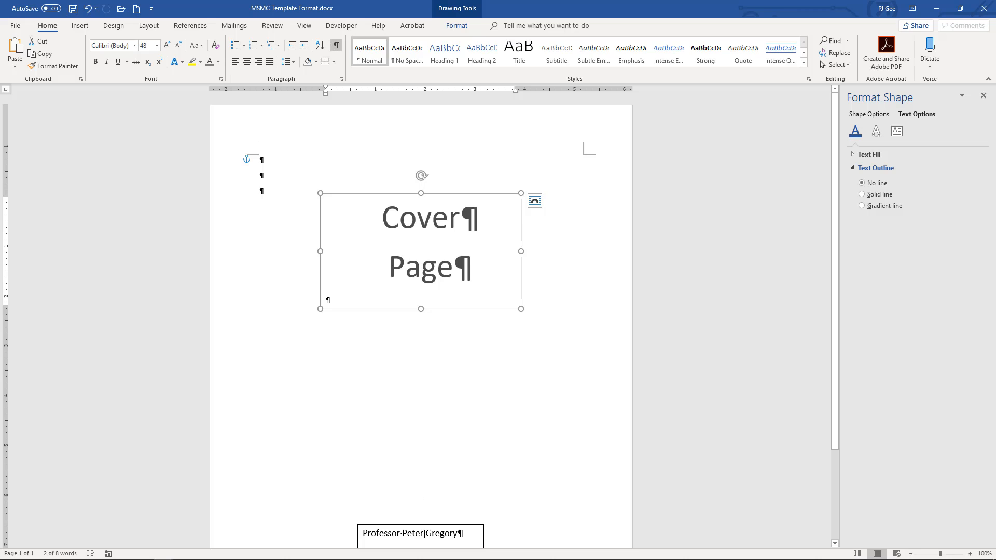
{"action": "left_click_drag", "start_coordinate": [423, 525], "coordinate": [444, 457]}
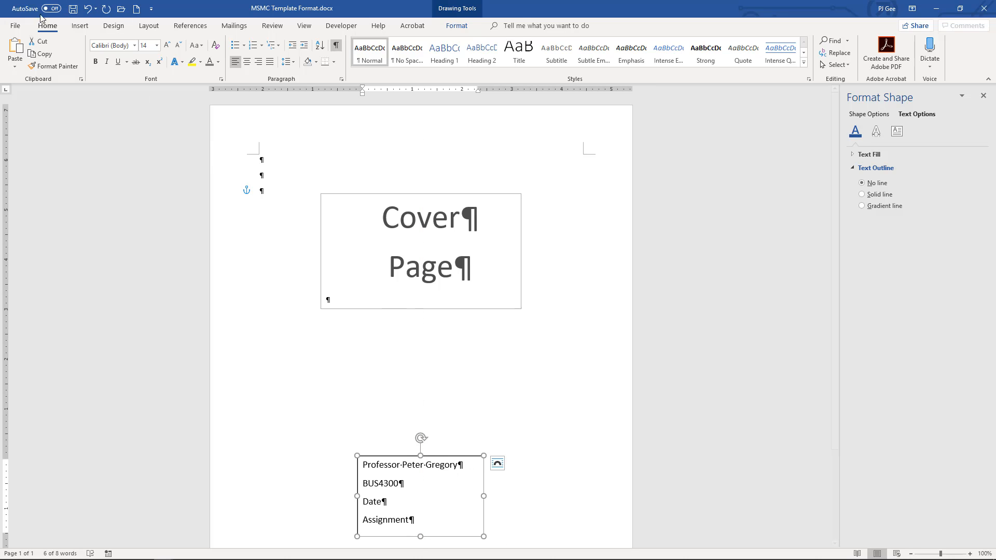
Check the print preview of the cover page and return to the document
{"action": "left_click", "coordinate": [15, 25]}
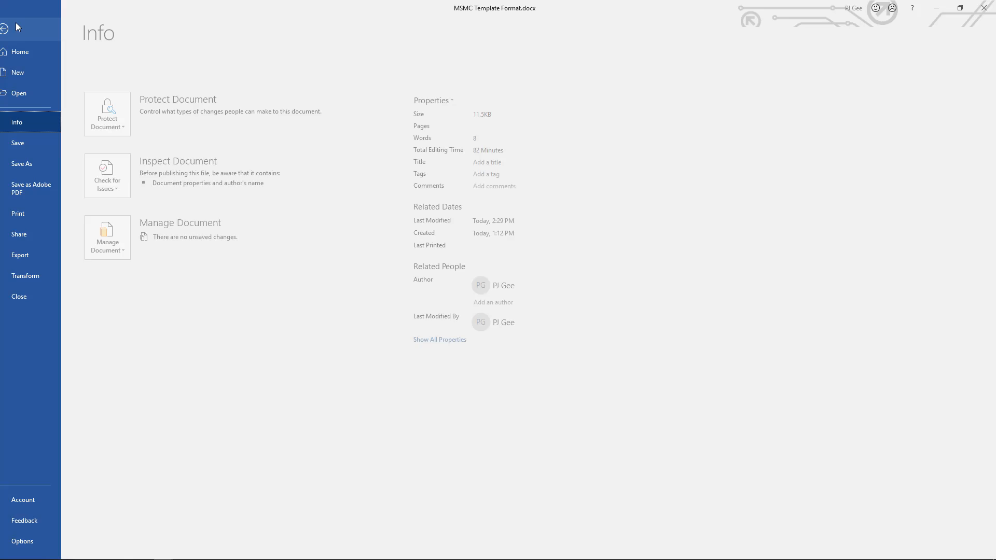
{"action": "left_click", "coordinate": [48, 218]}
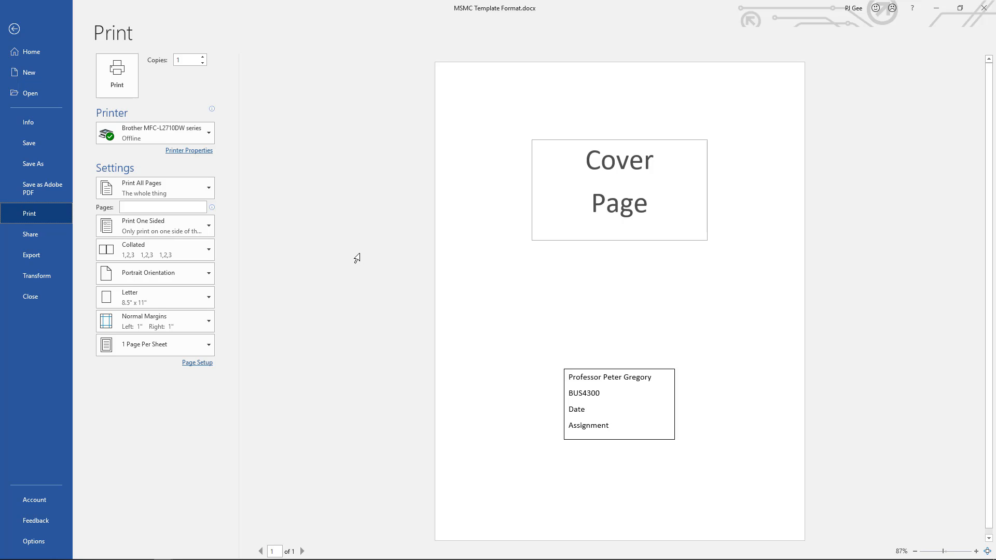
{"action": "key", "text": "Escape"}
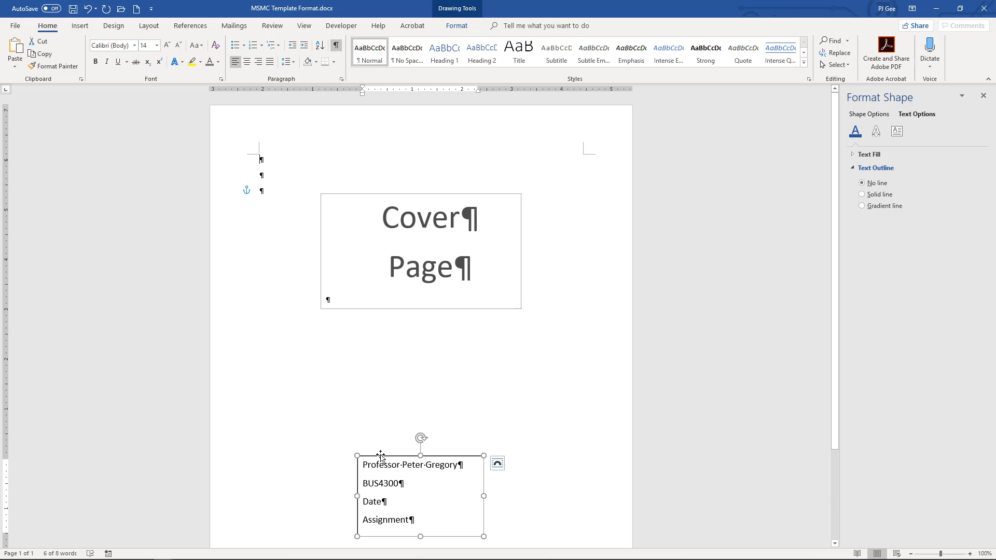
Insert a page break at the third blank paragraph, above the "Cover Page" text box, to start a second page
{"action": "left_click_drag", "start_coordinate": [246, 191], "coordinate": [250, 162]}
{"action": "left_click", "coordinate": [274, 193]}
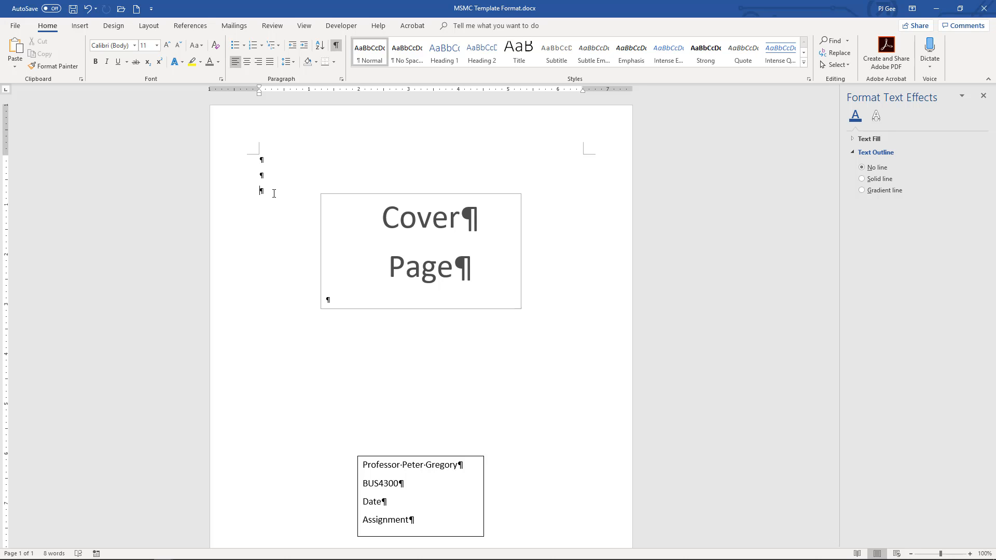
{"action": "key", "text": "ctrl+Return"}
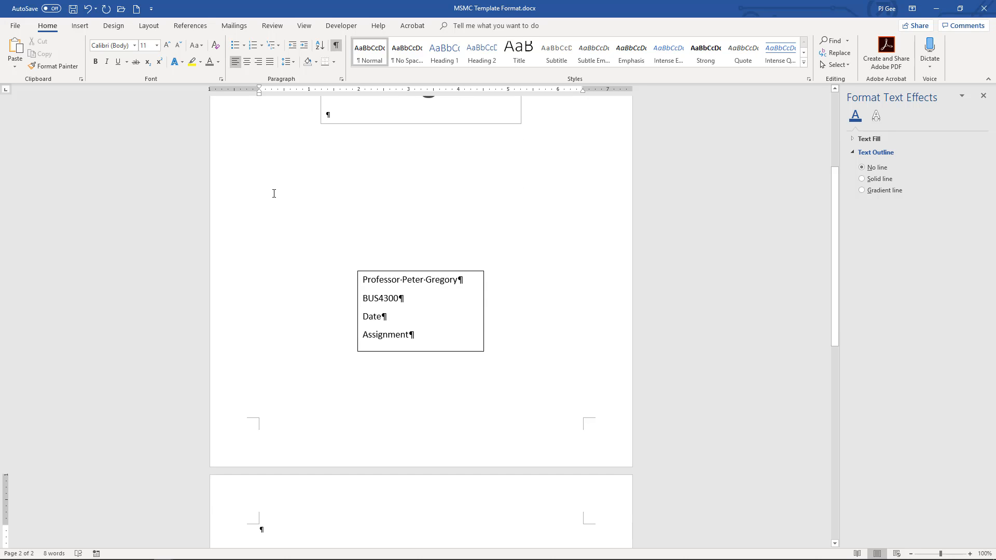
{"action": "left_click_drag", "start_coordinate": [836, 286], "coordinate": [835, 187]}
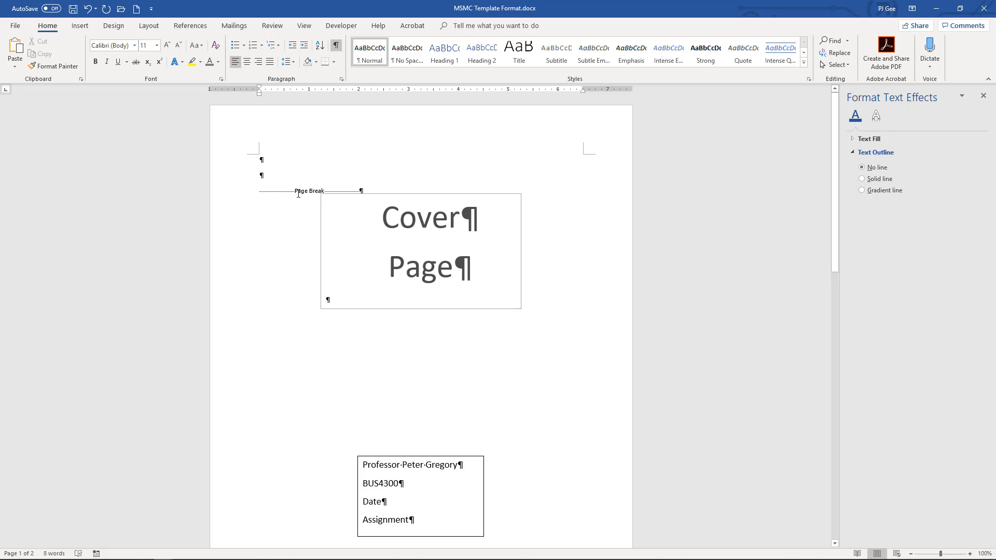
Enter "Executive Summary", "Body" and "Appendices" as separate paragraphs on the second page
{"action": "left_click_drag", "start_coordinate": [835, 238], "coordinate": [858, 437]}
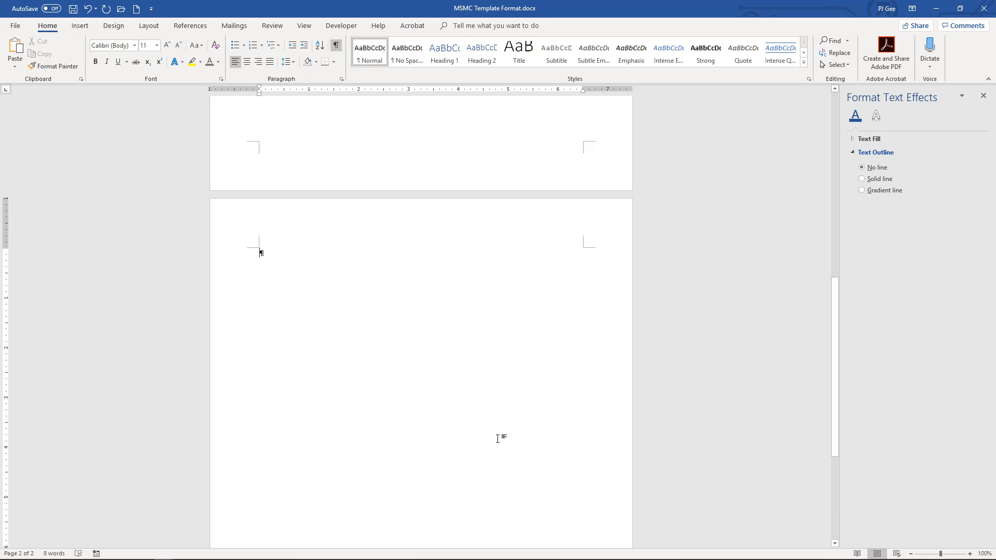
{"action": "type", "text": "Executive"}
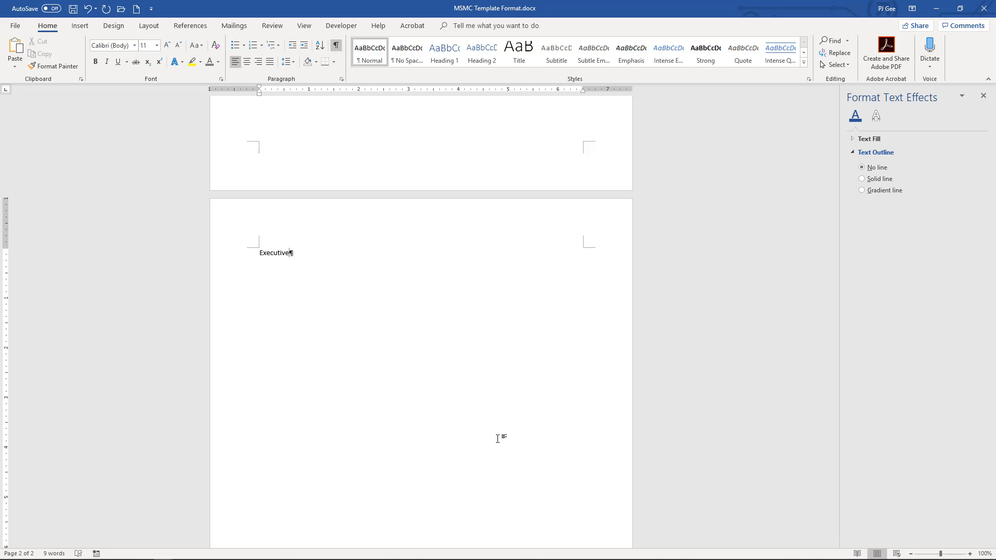
{"action": "type", "text": " Summary "}
{"action": "type", "text": "Body"}
{"action": "key", "text": "Return"}
{"action": "type", "text": "C"}
{"action": "key", "text": "BackSpace"}
{"action": "type", "text": "End"}
{"action": "key", "text": "BackSpace"}
{"action": "key", "text": "BackSpace"}
{"action": "key", "text": "BackSpace"}
{"action": "type", "text": "Appendices"}
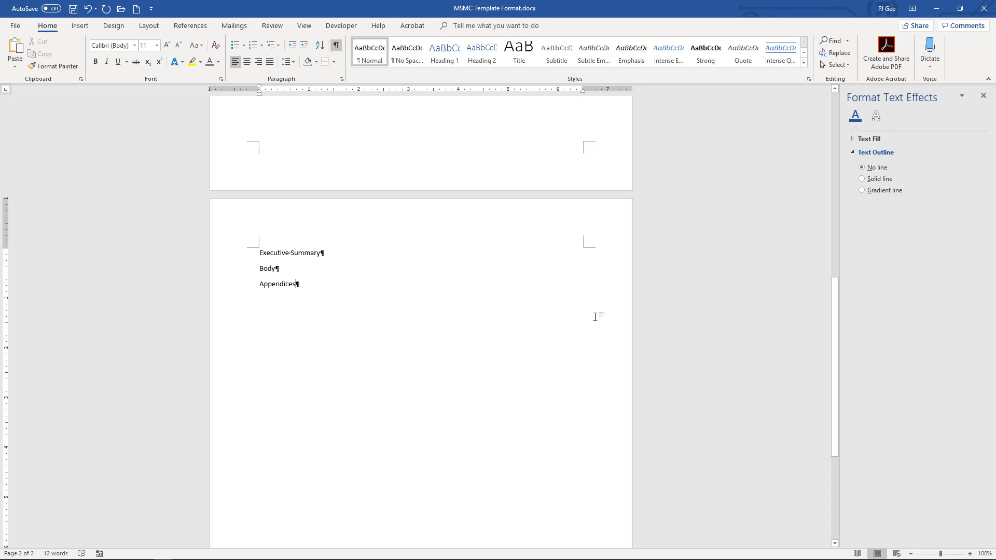
Try the Heading 2 style on the "Appendices" line and revert it to Normal
{"action": "left_click_drag", "start_coordinate": [833, 332], "coordinate": [832, 306]}
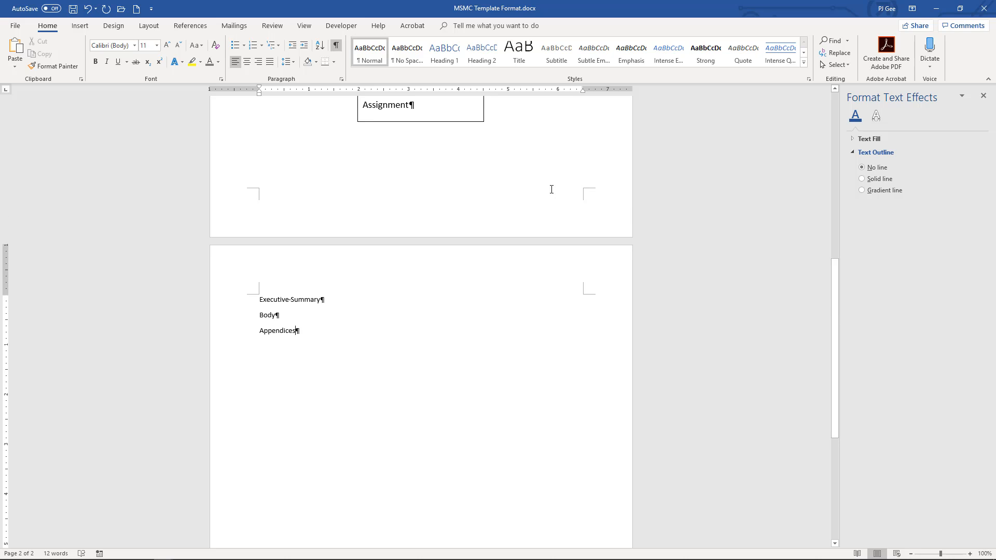
{"action": "left_click", "coordinate": [481, 63]}
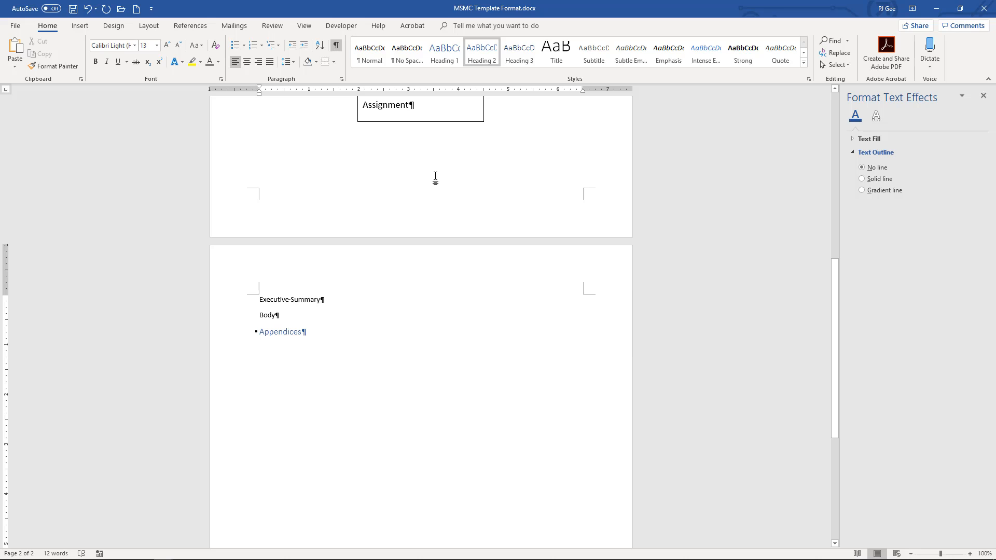
{"action": "key", "text": "ctrl+shift+n"}
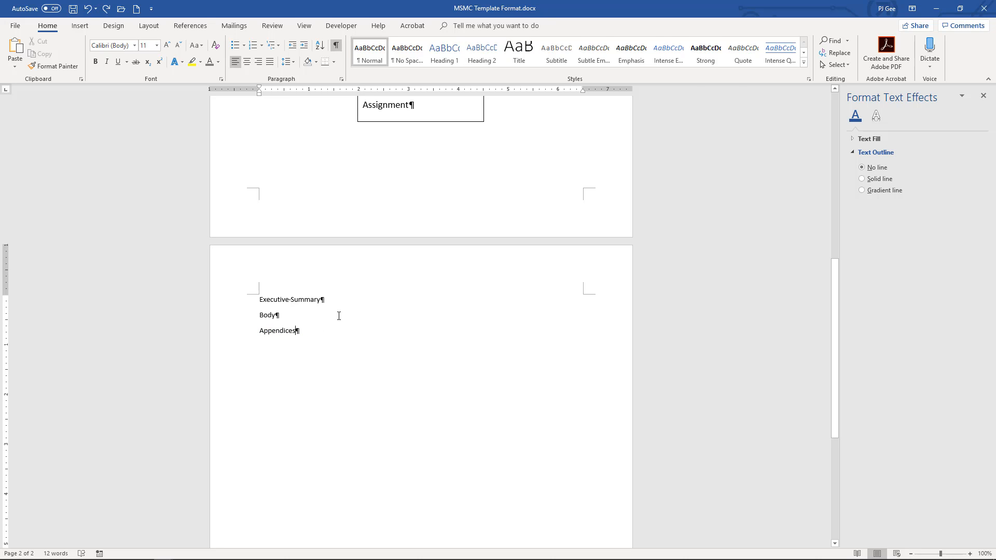
Save the document and enter a two-line page header reading "Report One" and "Author"
{"action": "key", "text": "ctrl+s"}
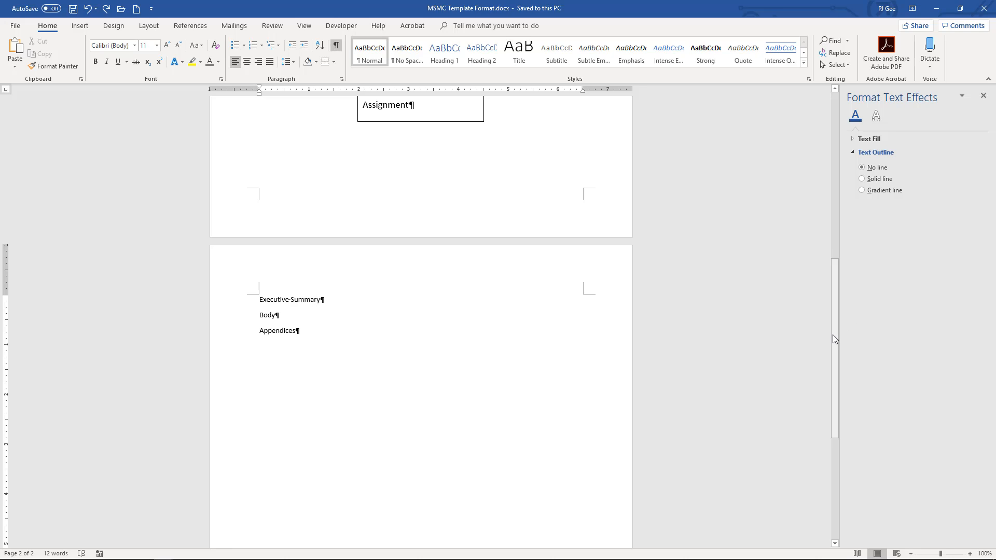
{"action": "mouse_move", "coordinate": [835, 336]}
{"action": "left_mouse_down"}
{"action": "mouse_move", "coordinate": [836, 314]}
{"action": "mouse_move", "coordinate": [840, 327]}
{"action": "left_mouse_up"}
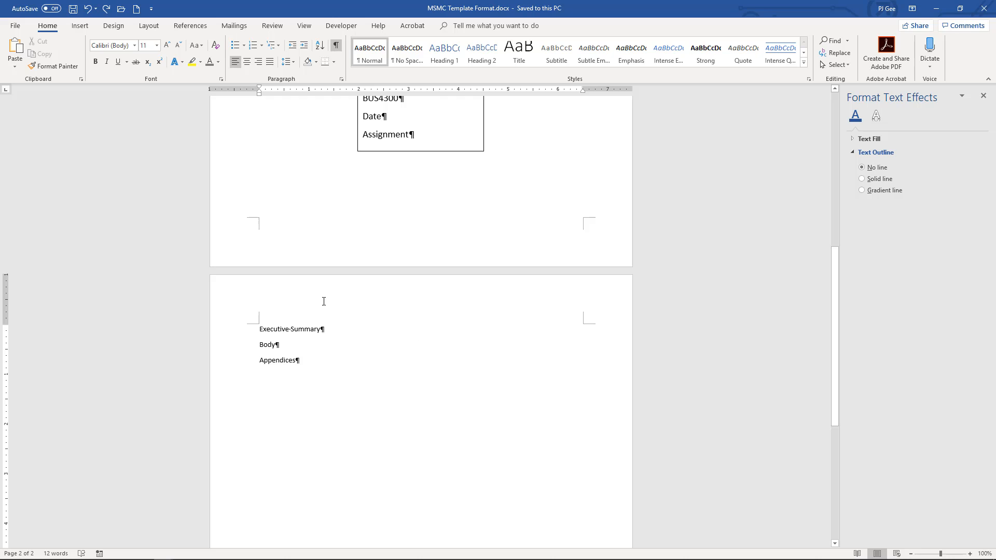
{"action": "double_click", "coordinate": [324, 301]}
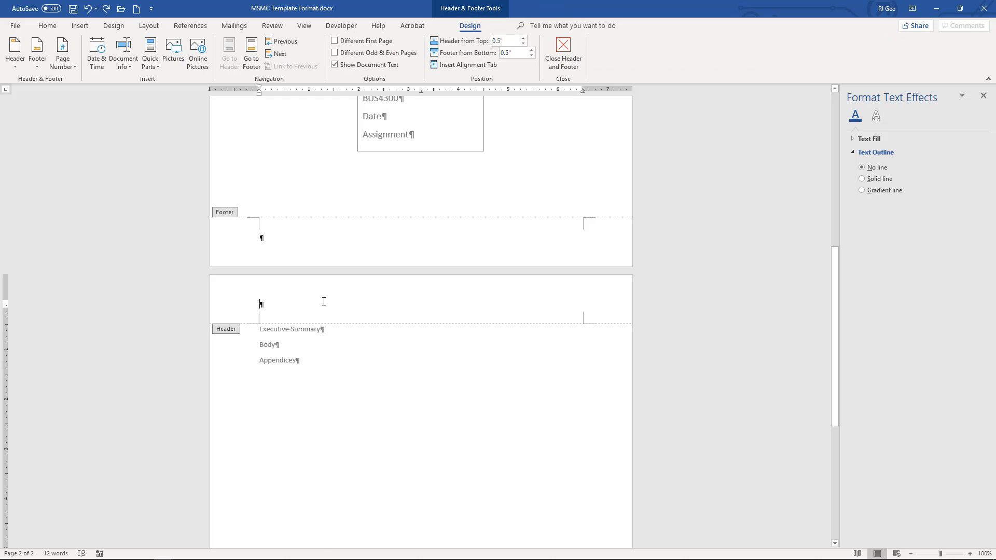
{"action": "type", "text": "R"}
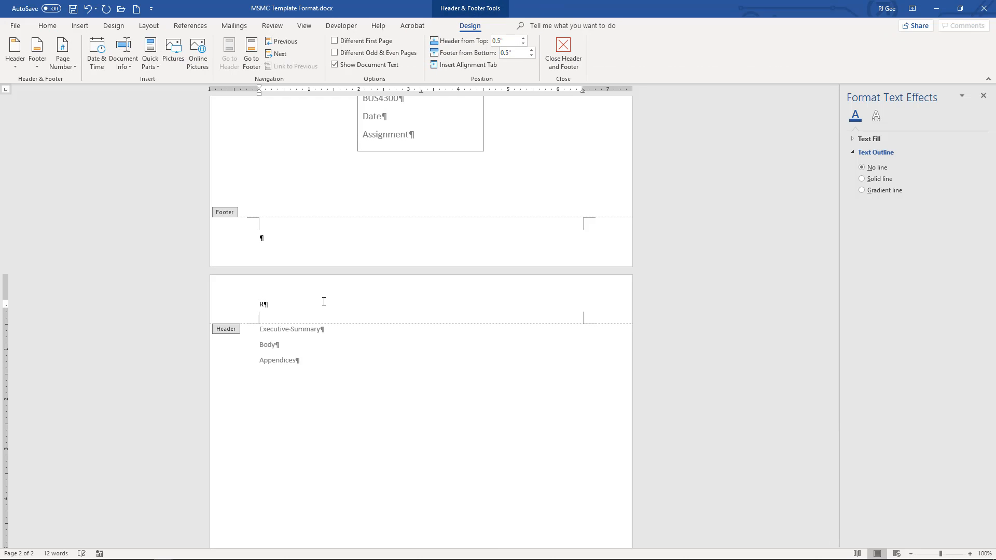
{"action": "type", "text": "eport One"}
{"action": "key", "text": "Return"}
{"action": "type", "text": "Author"}
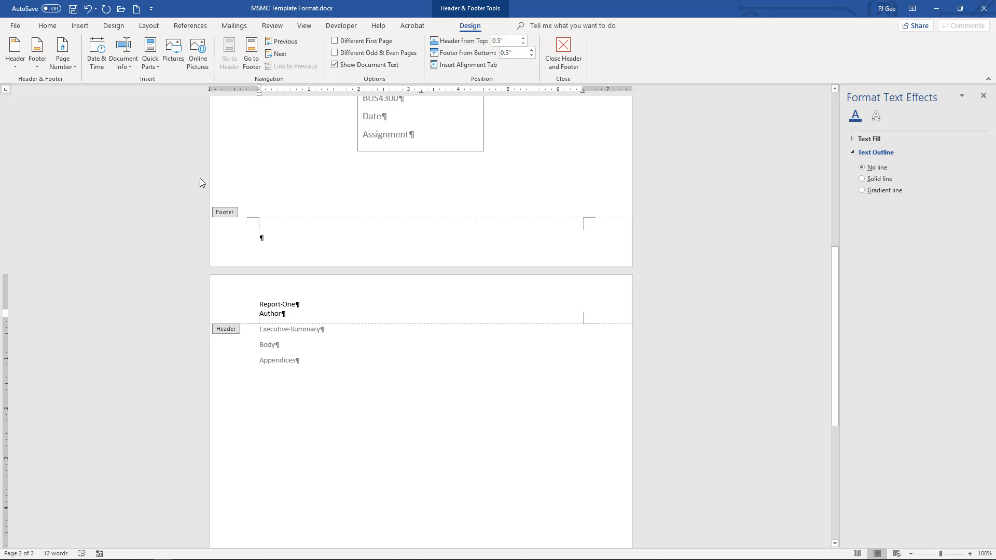
{"action": "left_click", "coordinate": [77, 29]}
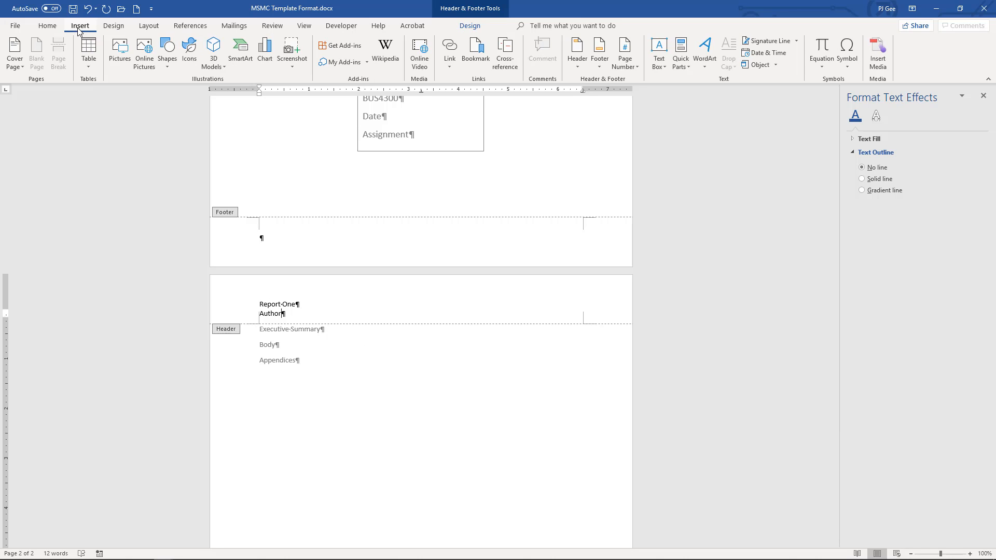
{"action": "left_click", "coordinate": [175, 60]}
{"action": "left_click", "coordinate": [174, 91]}
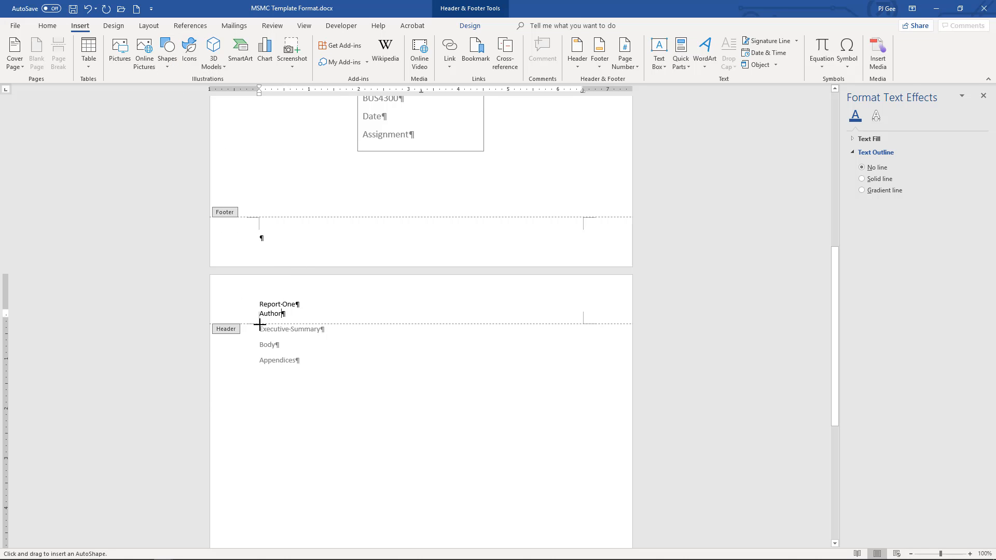
{"action": "left_click_drag", "start_coordinate": [259, 324], "coordinate": [310, 375]}
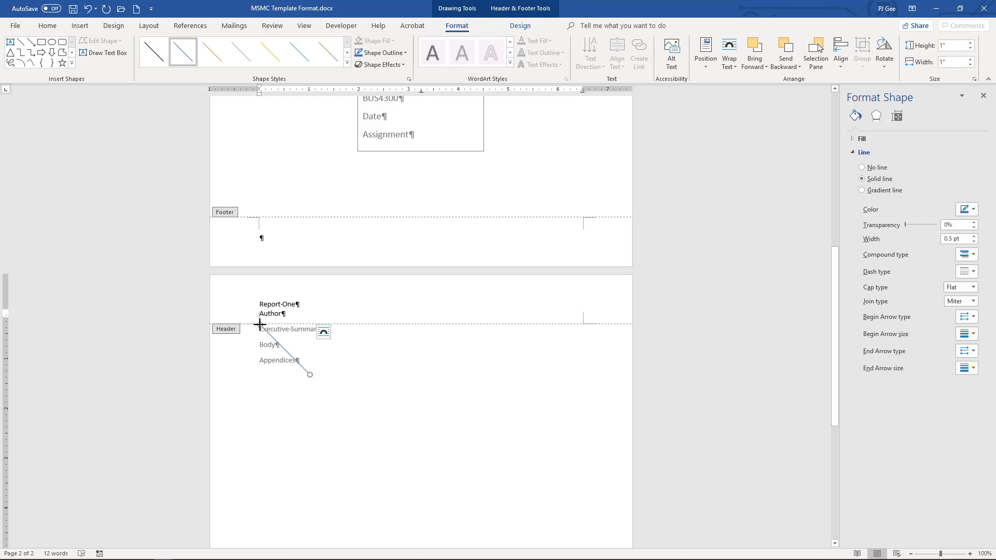
{"action": "key", "text": "Delete"}
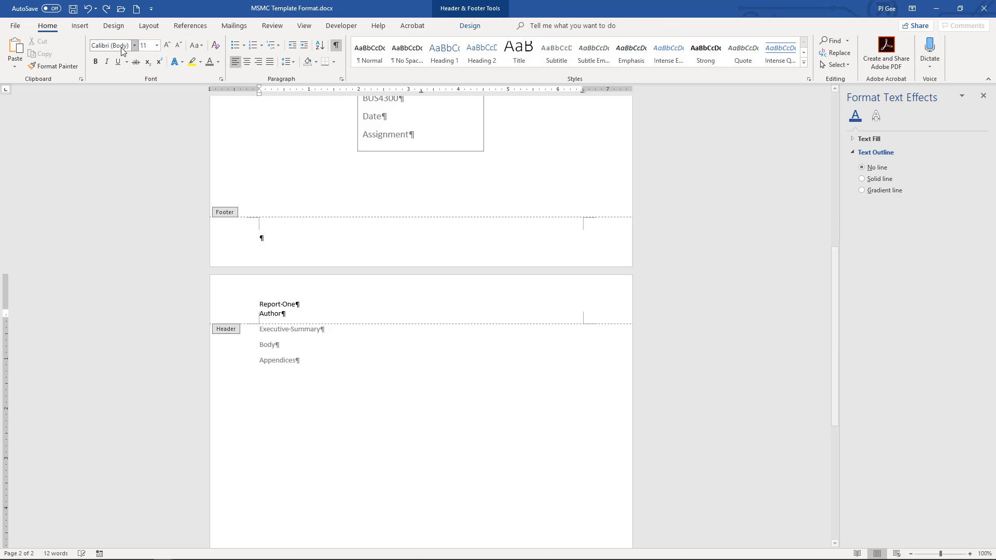
Draw a horizontal line about 6.52" wide under the header text and place a copy of it along the footer's upper edge
{"action": "left_click", "coordinate": [79, 26]}
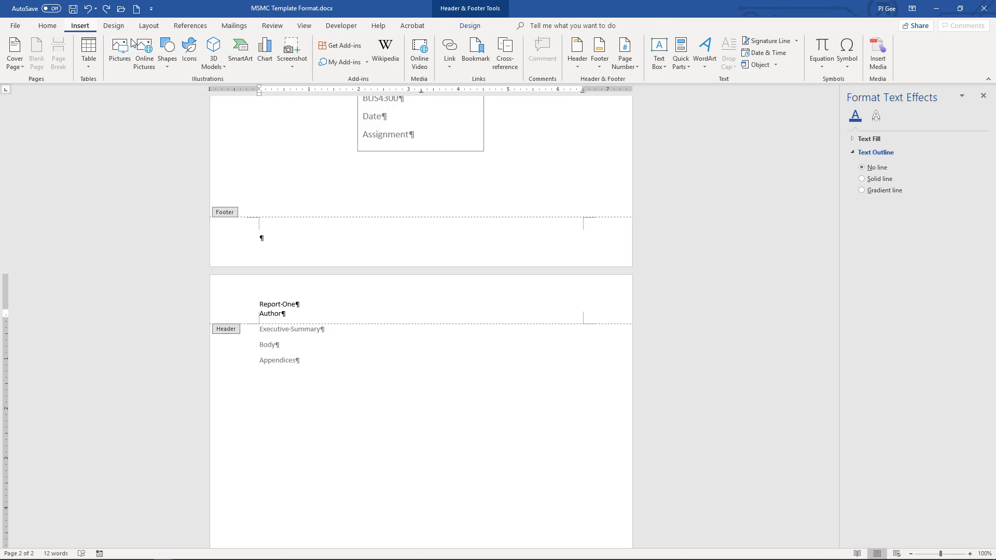
{"action": "left_click", "coordinate": [167, 52]}
{"action": "left_click", "coordinate": [172, 94]}
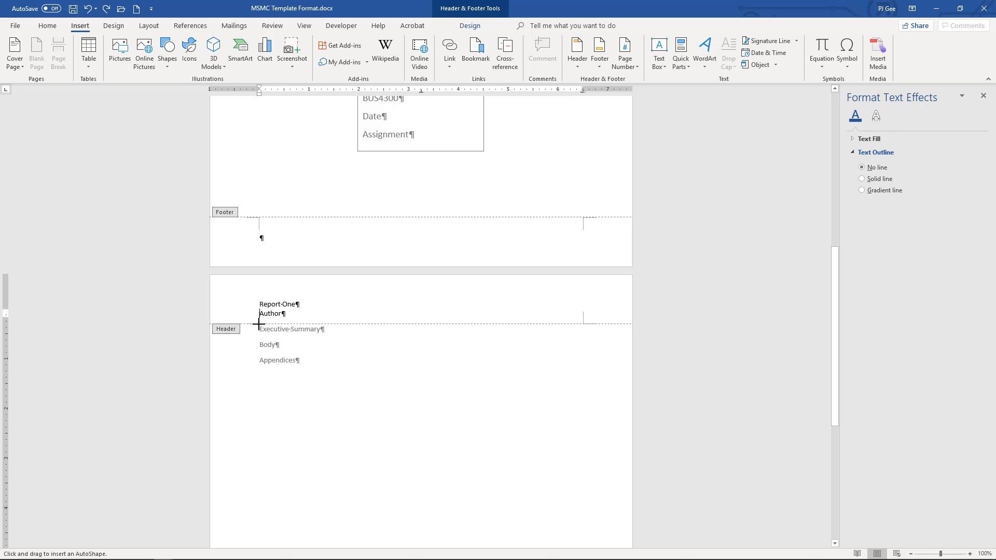
{"action": "mouse_move", "coordinate": [259, 323]}
{"action": "left_mouse_down"}
{"action": "mouse_move", "coordinate": [356, 356]}
{"action": "mouse_move", "coordinate": [349, 418]}
{"action": "mouse_move", "coordinate": [372, 295]}
{"action": "mouse_move", "coordinate": [394, 344]}
{"action": "mouse_move", "coordinate": [309, 403]}
{"action": "mouse_move", "coordinate": [386, 304]}
{"action": "mouse_move", "coordinate": [413, 321]}
{"action": "mouse_move", "coordinate": [444, 291]}
{"action": "mouse_move", "coordinate": [522, 343]}
{"action": "mouse_move", "coordinate": [571, 347]}
{"action": "mouse_move", "coordinate": [511, 419]}
{"action": "mouse_move", "coordinate": [420, 491]}
{"action": "mouse_move", "coordinate": [295, 520]}
{"action": "mouse_move", "coordinate": [371, 500]}
{"action": "mouse_move", "coordinate": [427, 385]}
{"action": "mouse_move", "coordinate": [426, 333]}
{"action": "mouse_move", "coordinate": [264, 262]}
{"action": "mouse_move", "coordinate": [214, 322]}
{"action": "mouse_move", "coordinate": [360, 413]}
{"action": "mouse_move", "coordinate": [502, 307]}
{"action": "mouse_move", "coordinate": [584, 344]}
{"action": "left_mouse_up"}
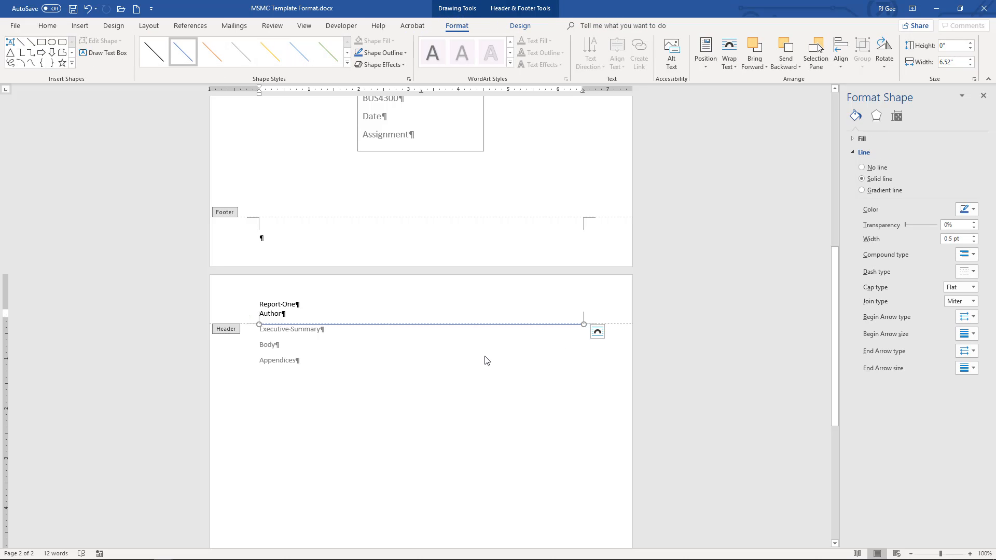
{"action": "key", "text": "ctrl+z"}
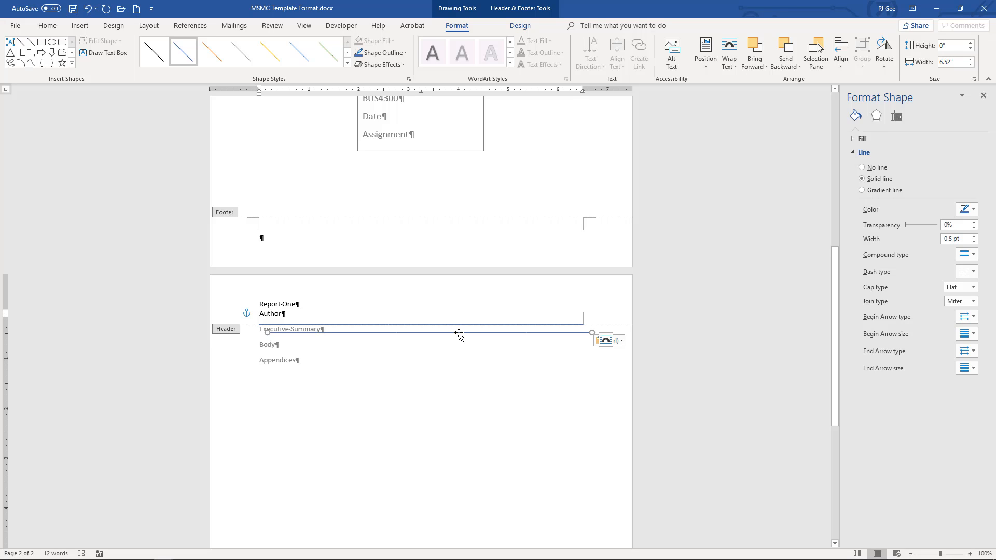
{"action": "left_click_drag", "start_coordinate": [458, 334], "coordinate": [452, 484]}
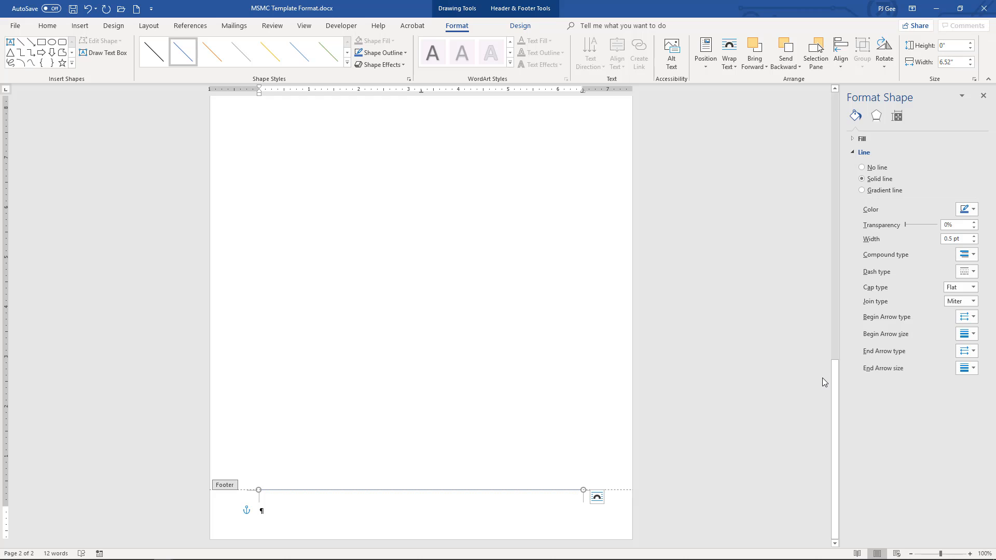
Insert a Bold Numbers "Page X of Y" page number at the footer's right tab stop and return to the document body
{"action": "left_click", "coordinate": [335, 515]}
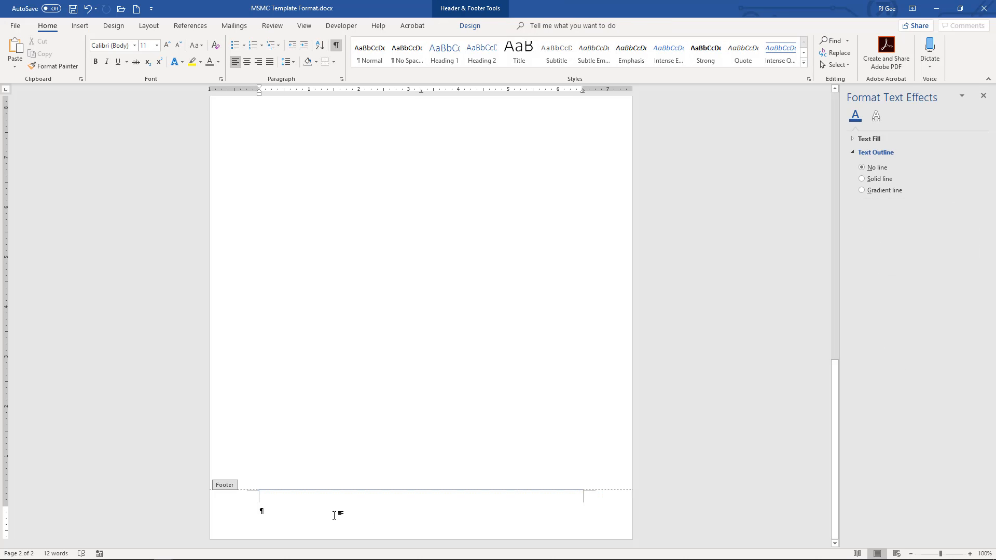
{"action": "key", "text": "Tab"}
{"action": "key", "text": "Tab"}
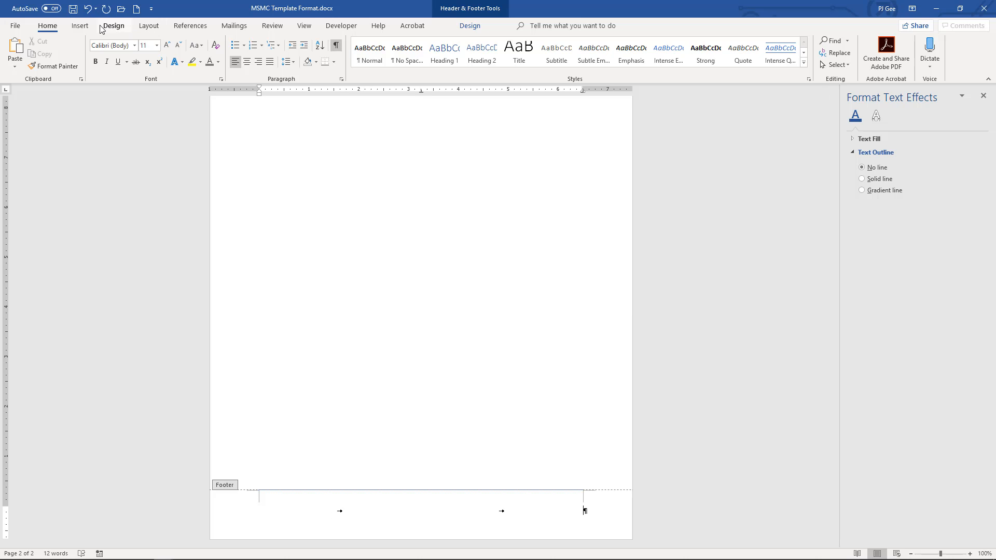
{"action": "left_click", "coordinate": [81, 25]}
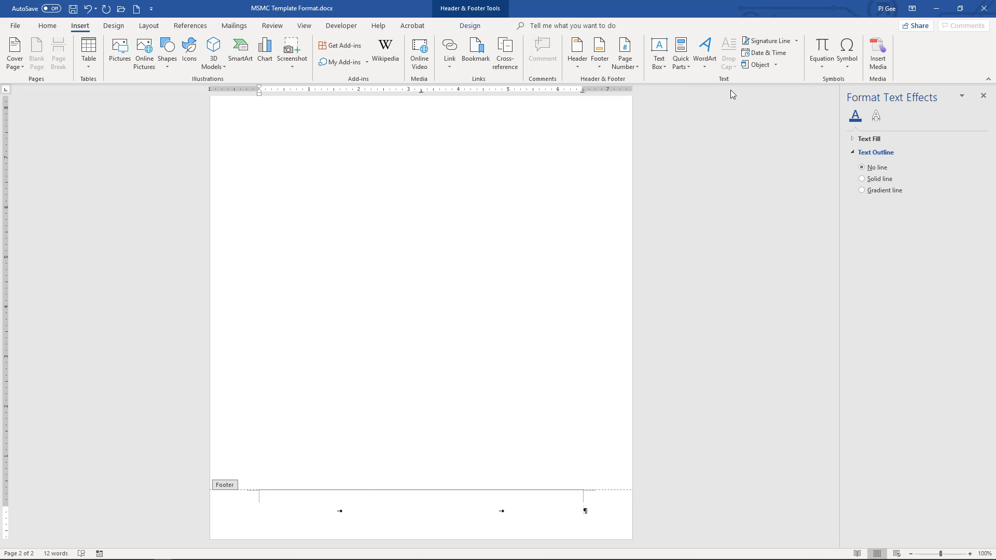
{"action": "left_click", "coordinate": [622, 62]}
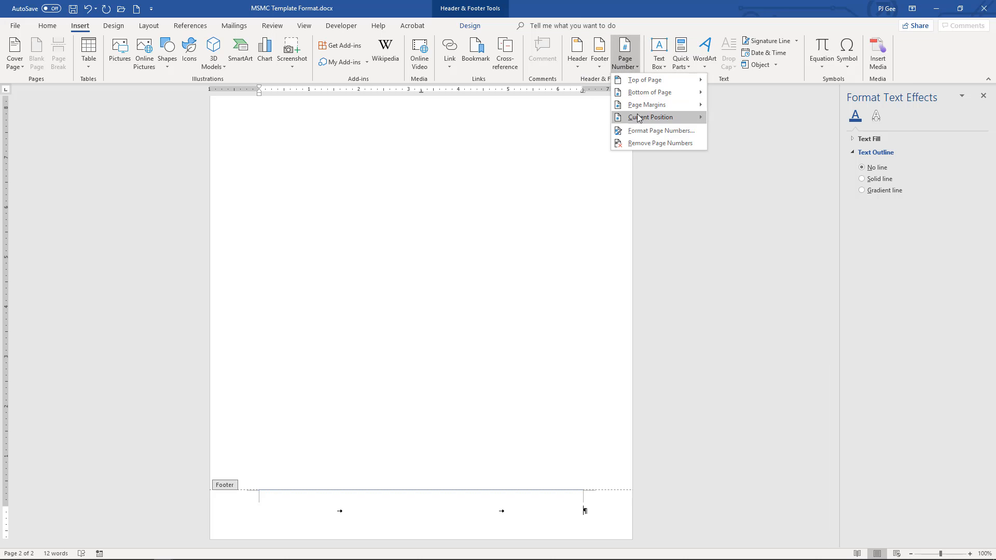
{"action": "mouse_move", "coordinate": [637, 116]}
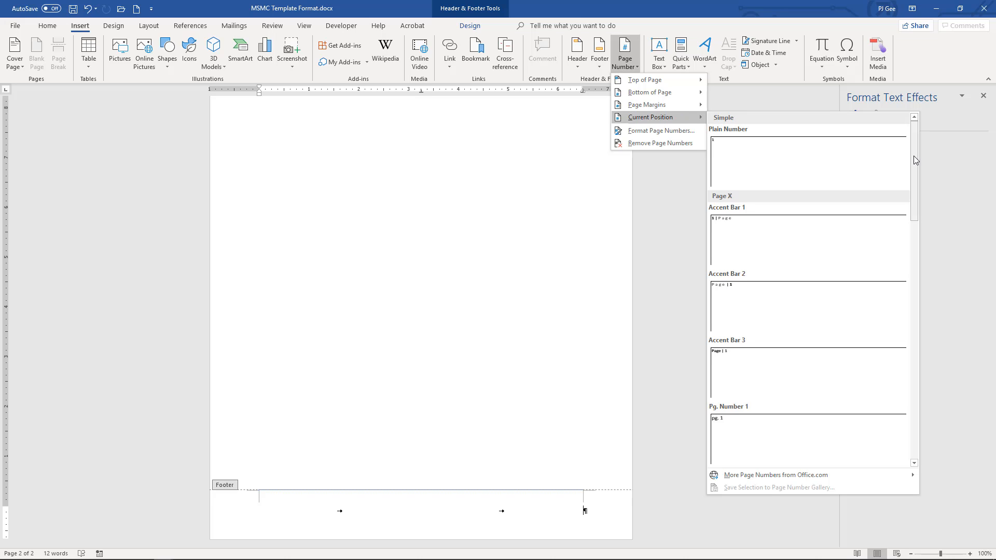
{"action": "left_click_drag", "start_coordinate": [914, 161], "coordinate": [914, 218]}
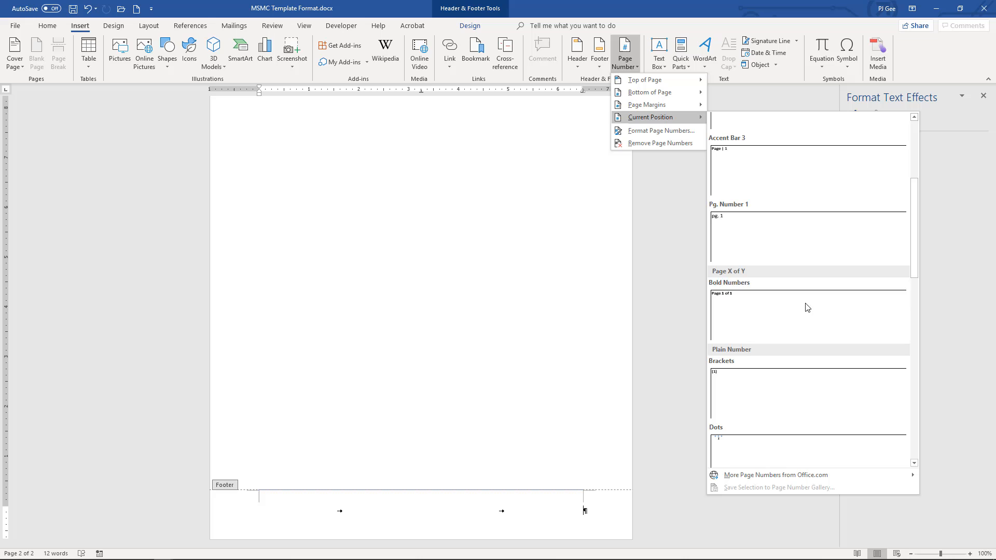
{"action": "left_click", "coordinate": [734, 312]}
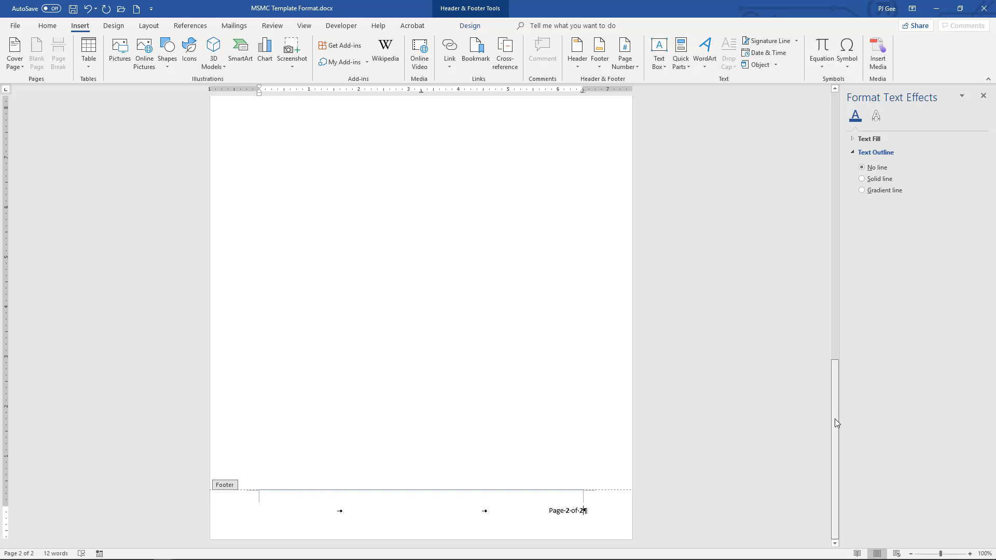
{"action": "left_click_drag", "start_coordinate": [835, 418], "coordinate": [864, 153]}
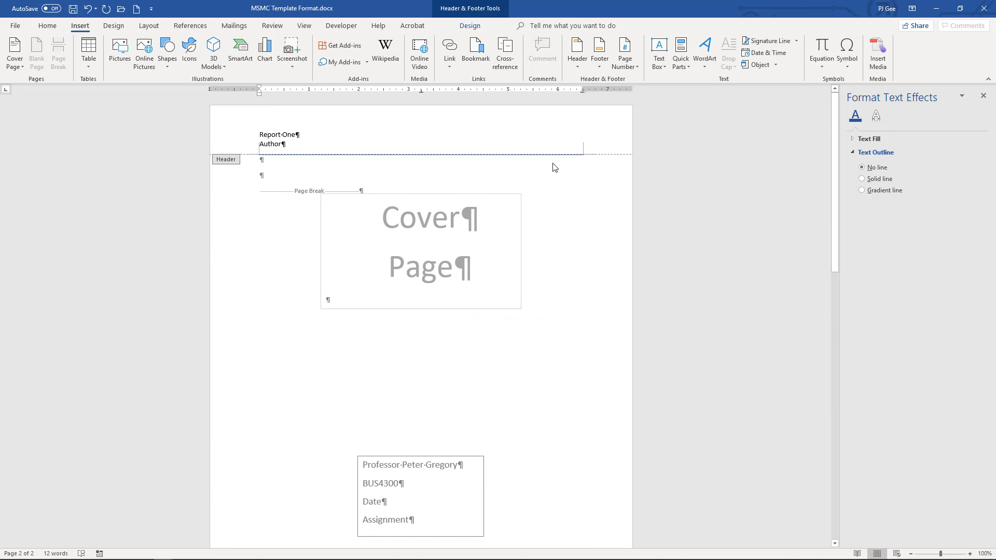
{"action": "double_click", "coordinate": [448, 401]}
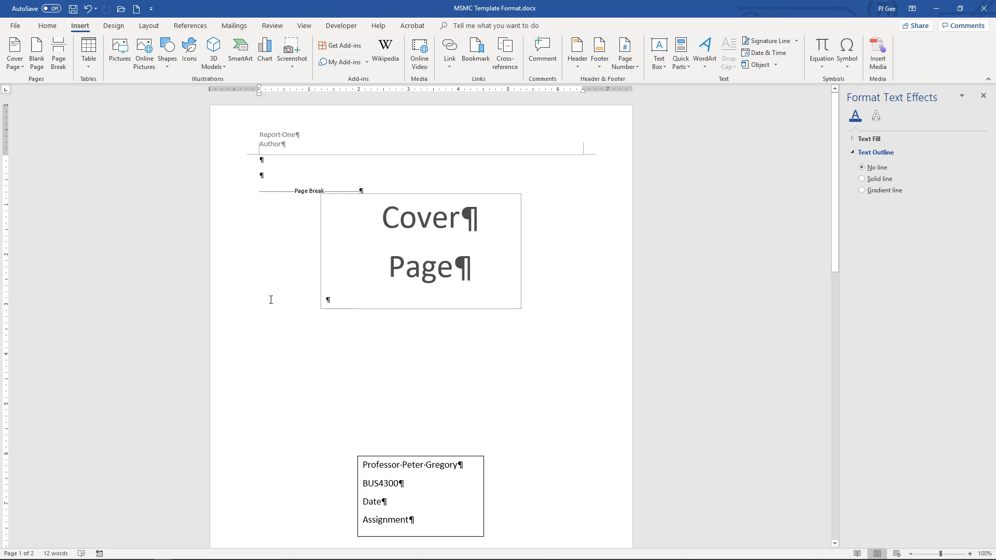
Check the header, footer and page numbers on both pages in the print preview, and return to the document
{"action": "double_click", "coordinate": [360, 133]}
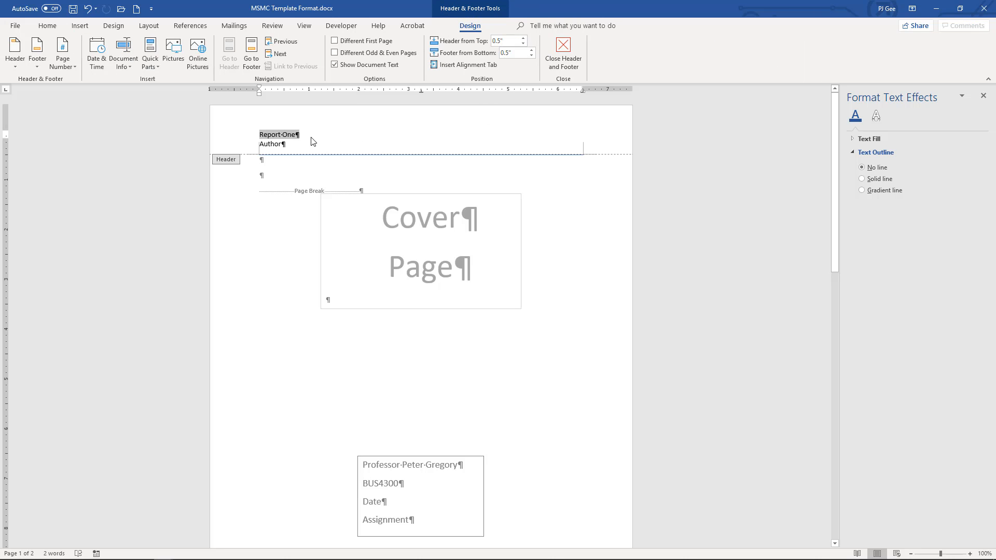
{"action": "double_click", "coordinate": [376, 383]}
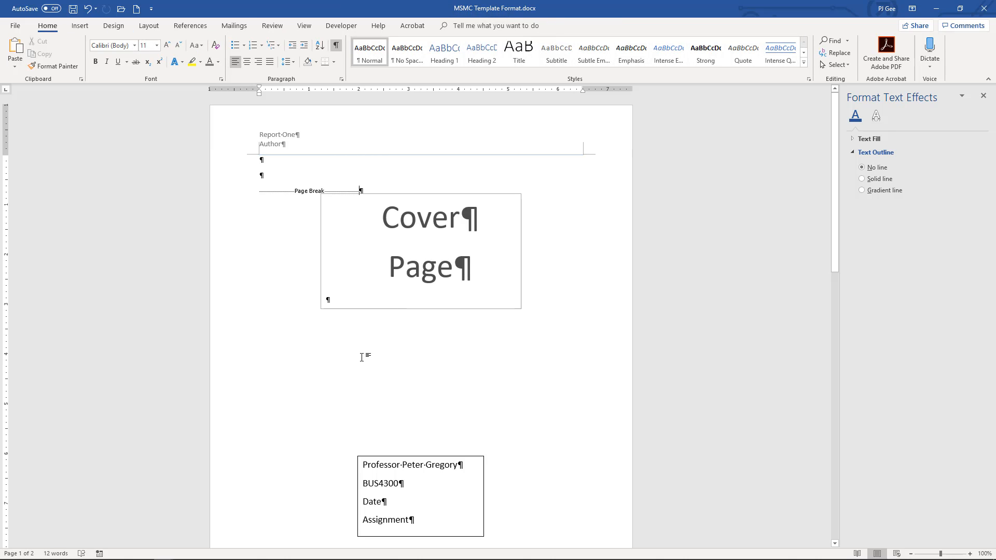
{"action": "left_click", "coordinate": [15, 26]}
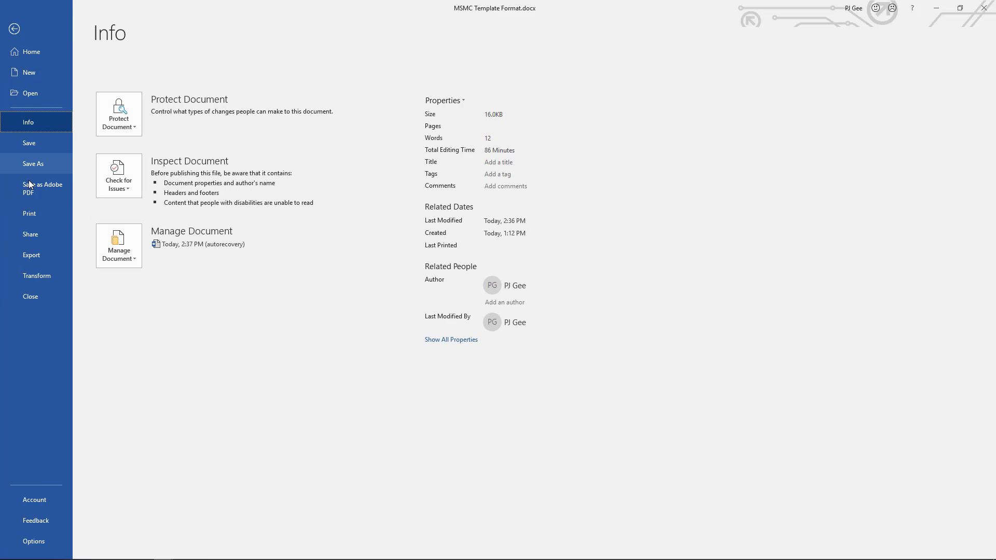
{"action": "left_click", "coordinate": [29, 210]}
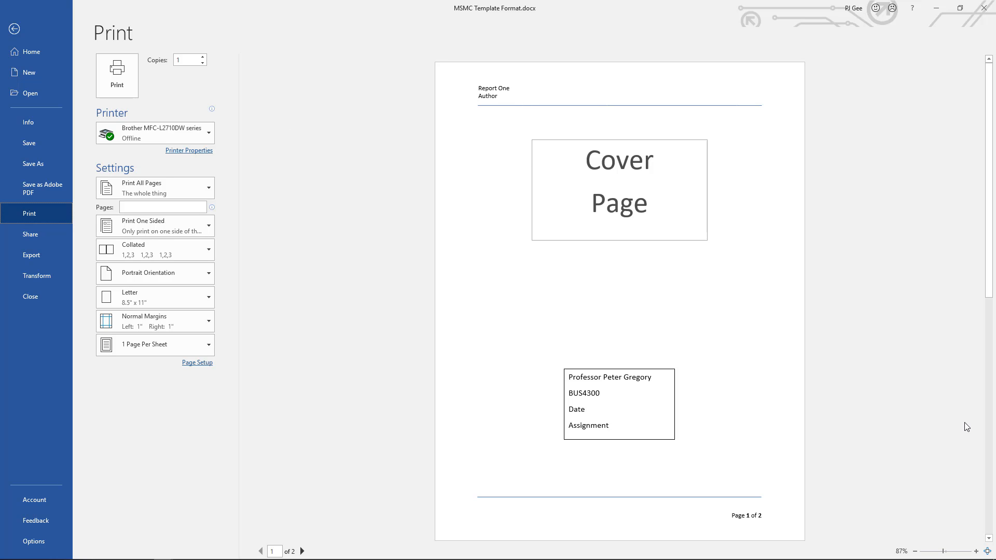
{"action": "left_click", "coordinate": [990, 485]}
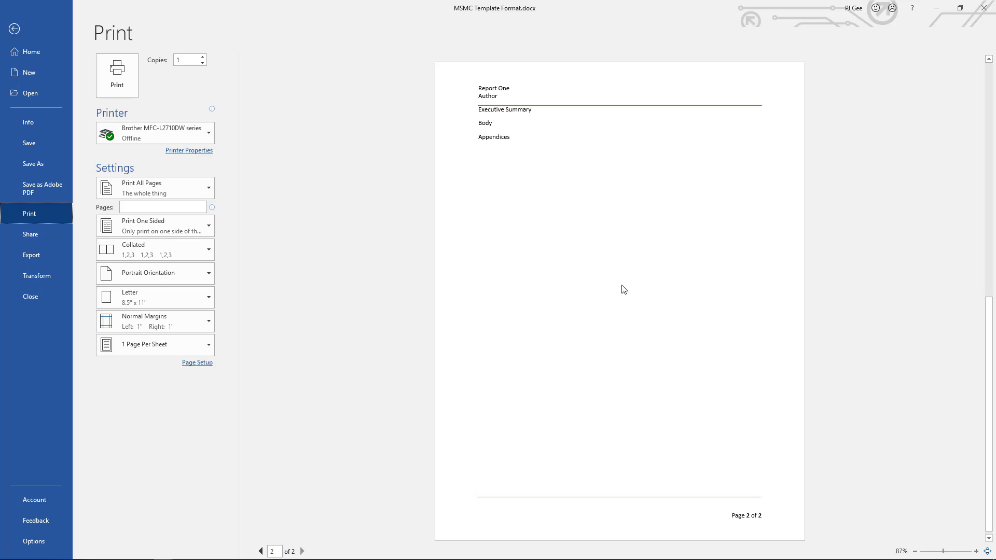
{"action": "key", "text": "Escape"}
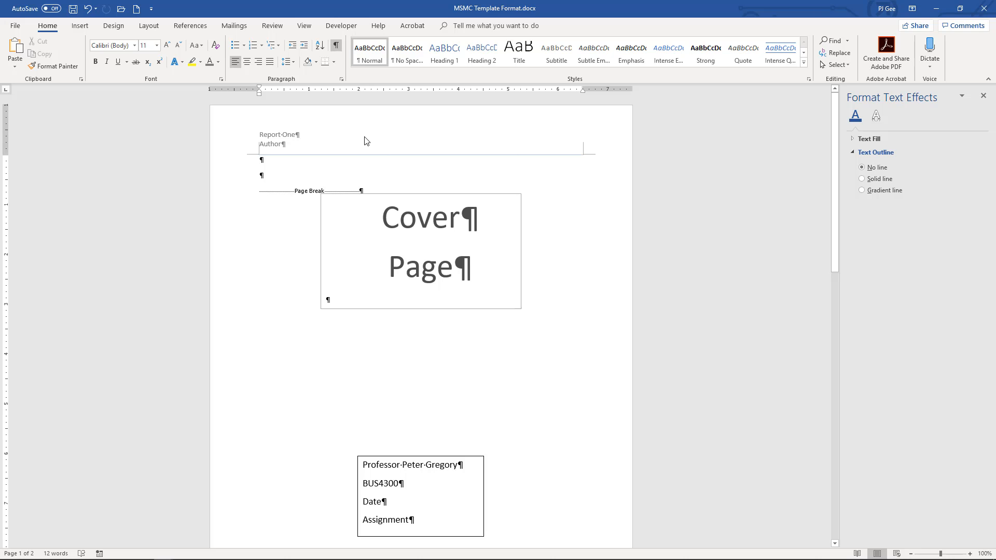
Enable a different first page for the header and footer so the cover page carries neither, and return to the document body
{"action": "double_click", "coordinate": [350, 145]}
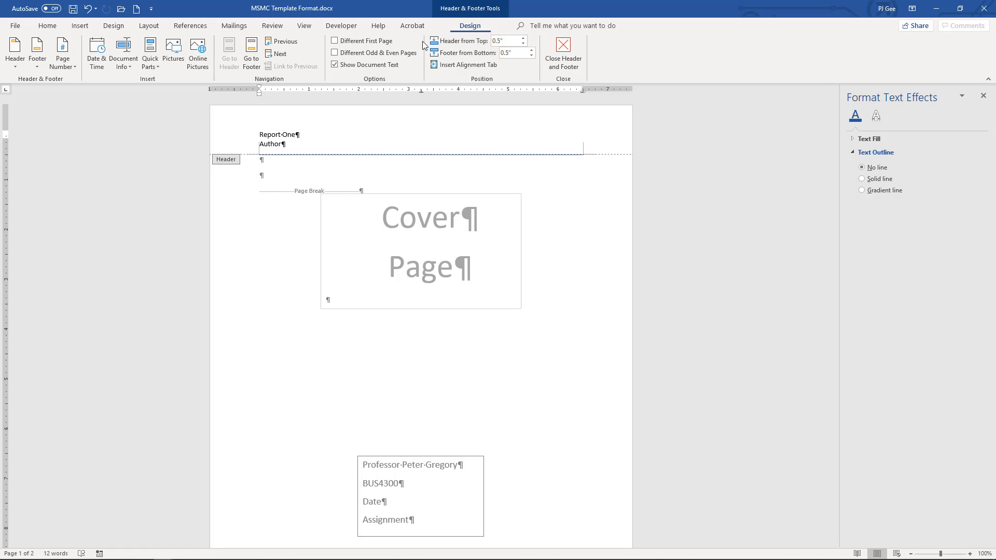
{"action": "left_click", "coordinate": [376, 45]}
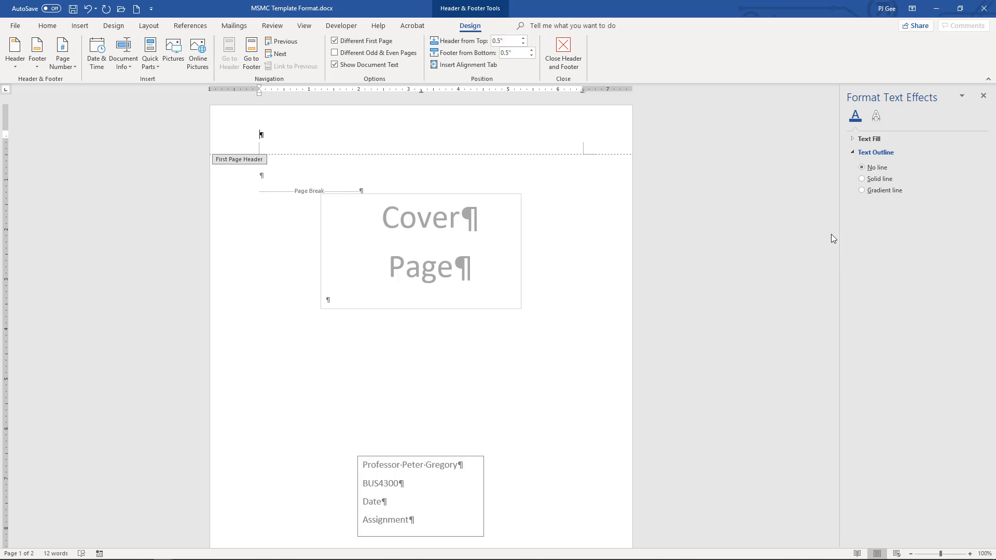
{"action": "left_click_drag", "start_coordinate": [834, 282], "coordinate": [858, 292]}
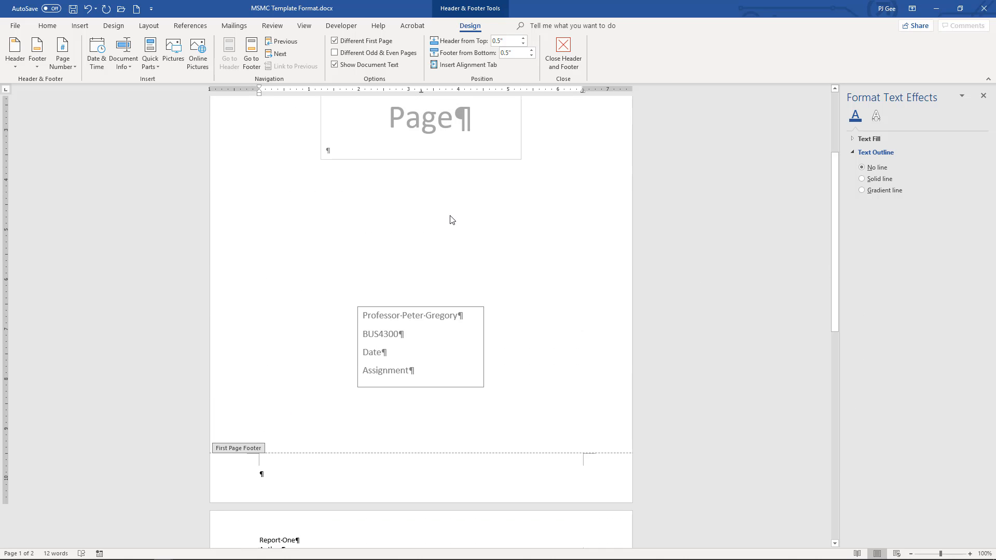
{"action": "double_click", "coordinate": [450, 220]}
{"action": "left_click_drag", "start_coordinate": [835, 232], "coordinate": [829, 171]}
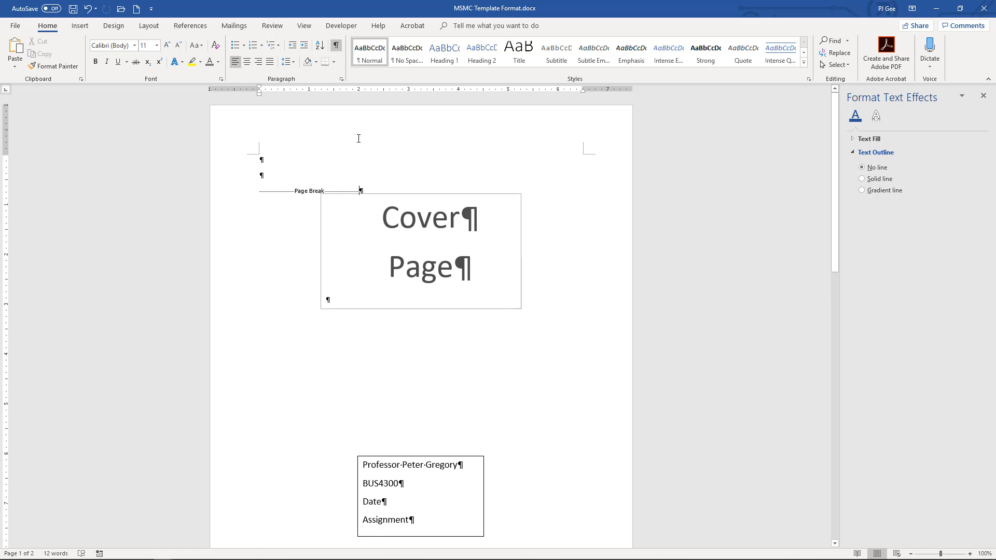
Review the cover page and the second page in the print preview again to check the first-page header and footer setting
{"action": "left_click", "coordinate": [16, 27]}
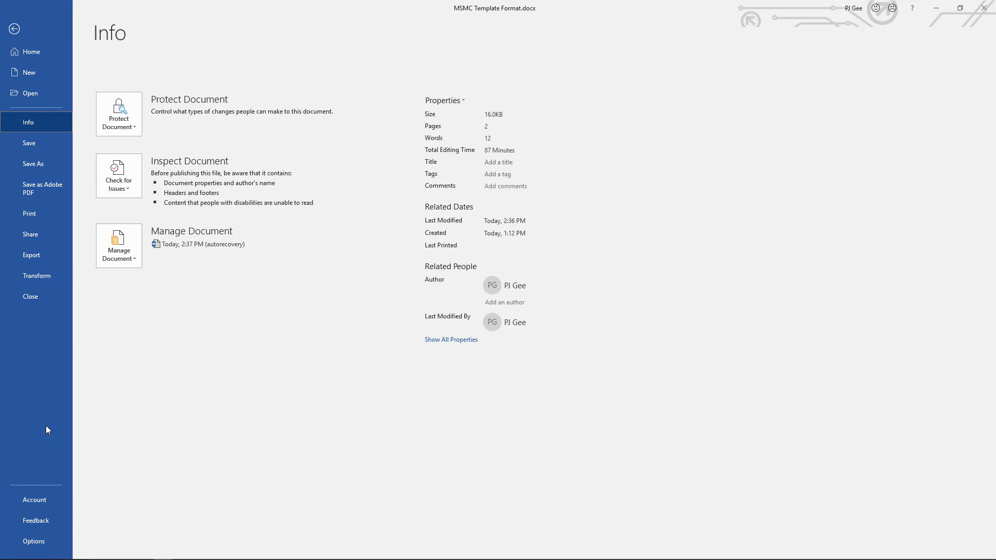
{"action": "left_click", "coordinate": [32, 217]}
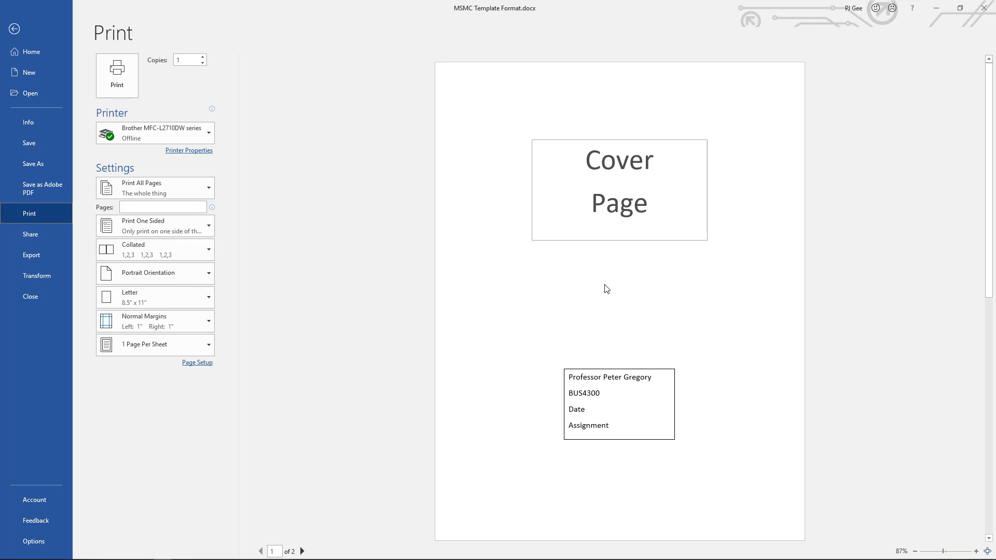
{"action": "scroll", "coordinate": [993, 507], "scroll_direction": "down", "scroll_amount": 2}
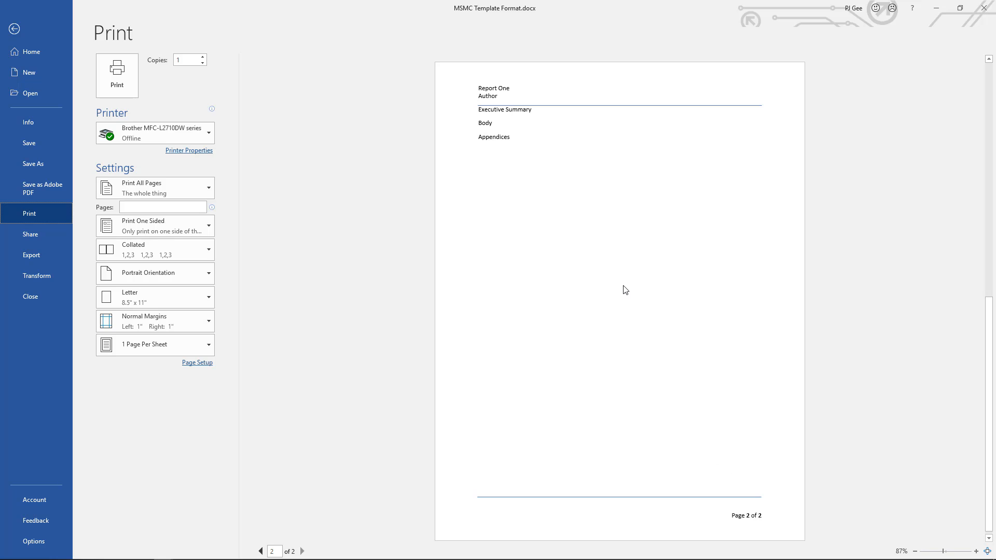
{"action": "key", "text": "Escape"}
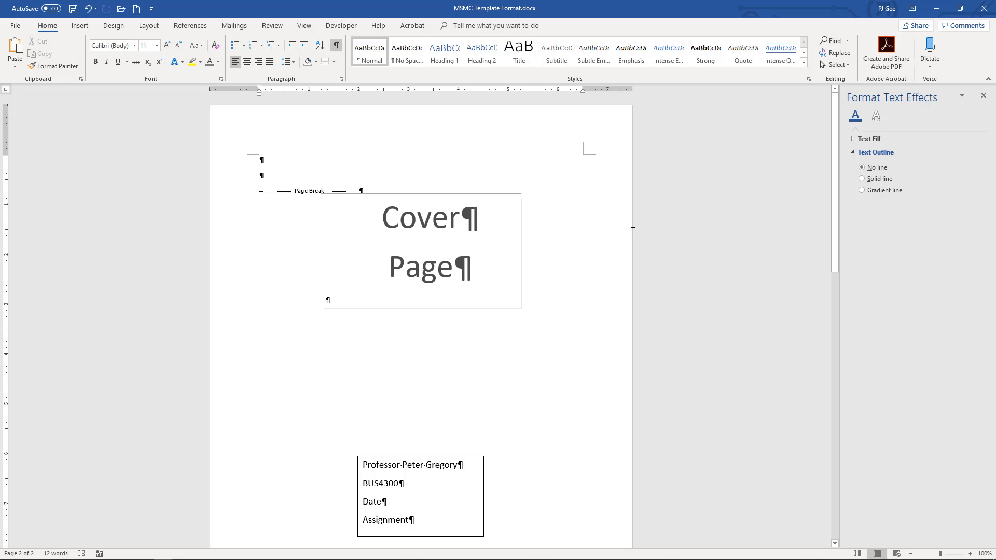
Insert a page break after the "Executive Summary" line on the second page
{"action": "left_click_drag", "start_coordinate": [835, 185], "coordinate": [829, 374]}
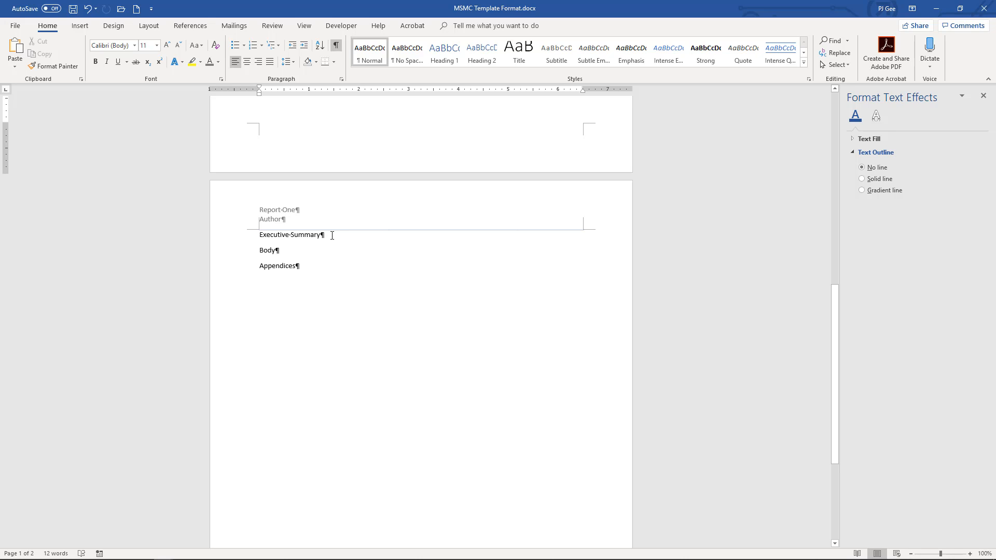
{"action": "left_click", "coordinate": [332, 235]}
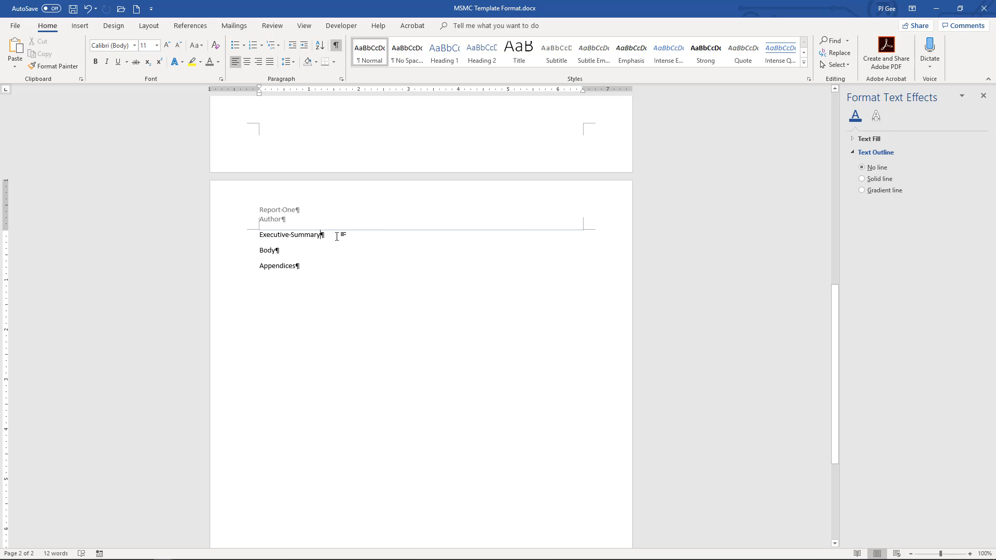
{"action": "key", "text": "shift+Return"}
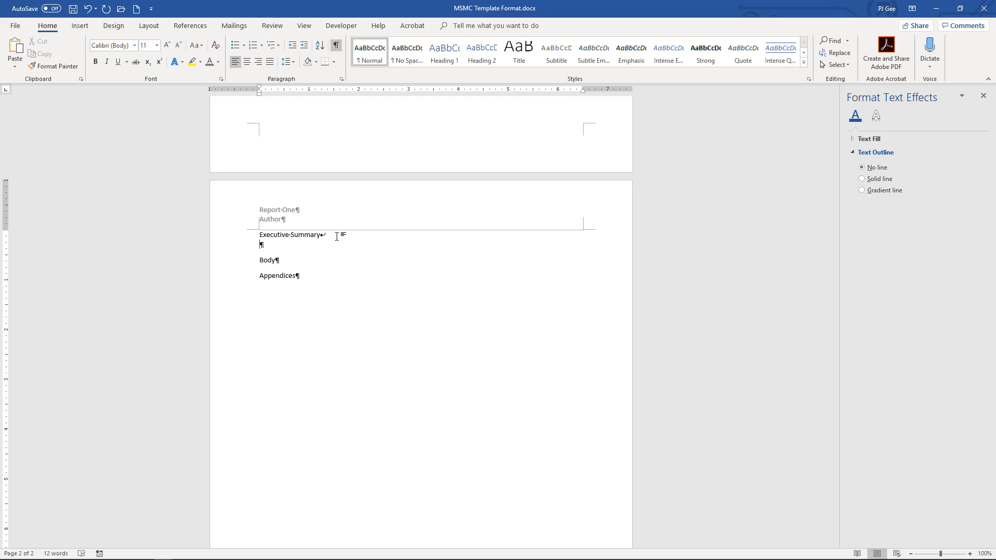
{"action": "key", "text": "BackSpace"}
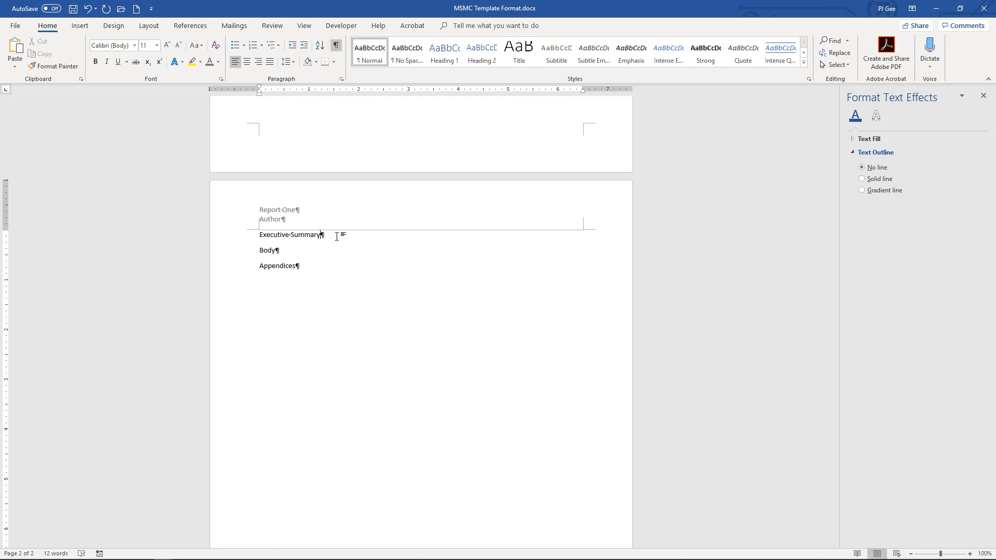
{"action": "key", "text": "ctrl+Return"}
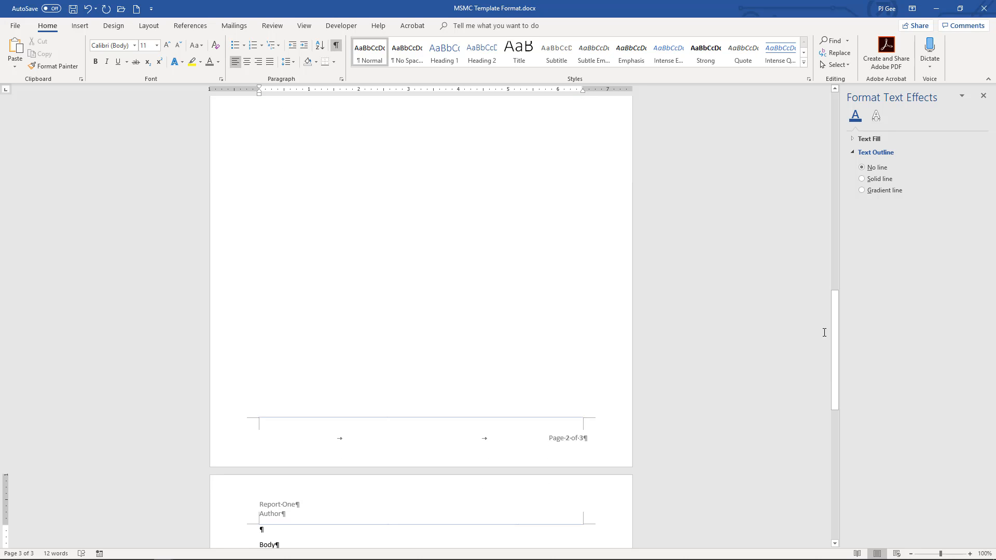
{"action": "mouse_move", "coordinate": [834, 335]}
{"action": "left_mouse_down"}
{"action": "mouse_move", "coordinate": [833, 370]}
{"action": "mouse_move", "coordinate": [823, 310]}
{"action": "mouse_move", "coordinate": [814, 337]}
{"action": "left_mouse_up"}
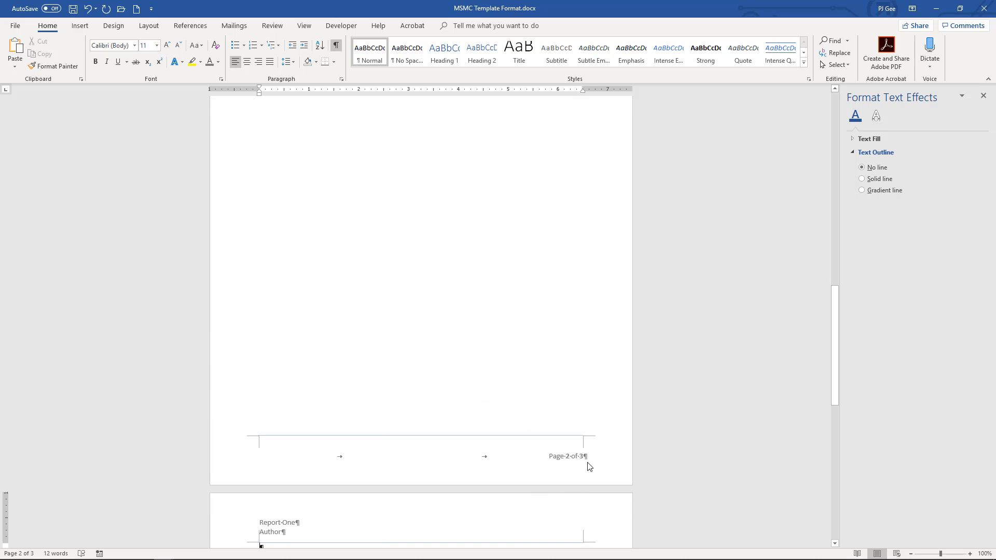
Fill the space between "Executive Summary" and its page break with many short lines of dummy text, ending in "rew"
{"action": "left_click_drag", "start_coordinate": [834, 352], "coordinate": [836, 270]}
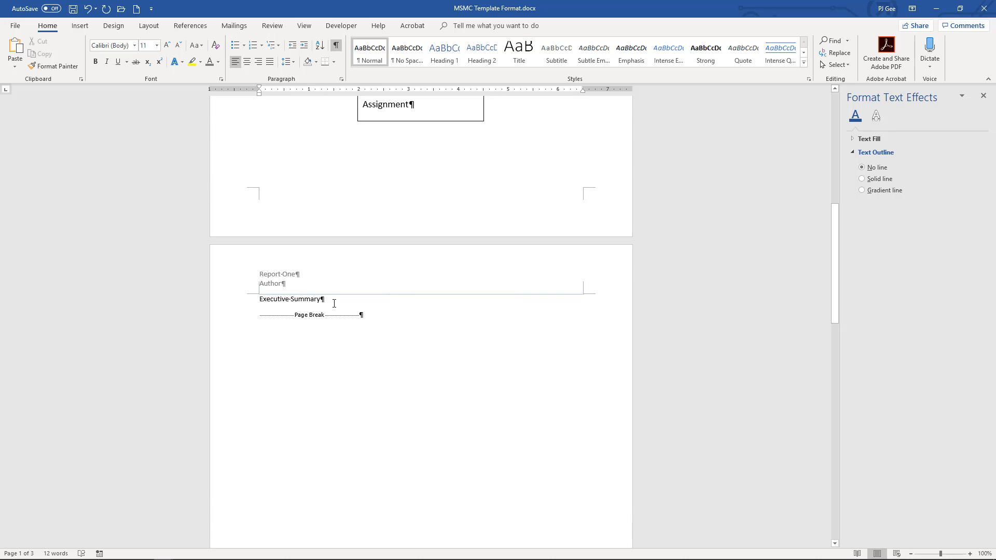
{"action": "left_click", "coordinate": [334, 304]}
{"action": "key", "text": "Return"}
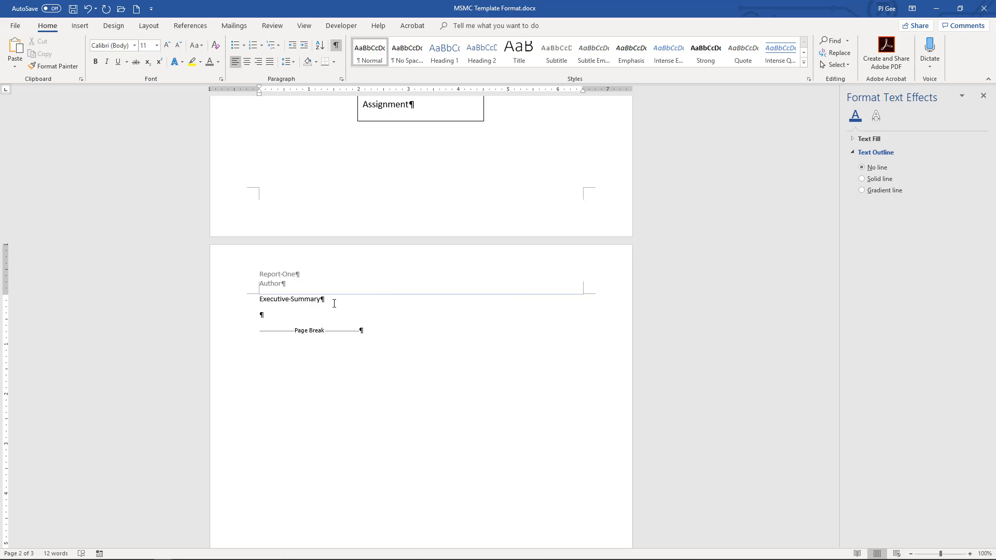
{"action": "type", "text": "Ole OJ  O F OJJoi fi"}
{"action": "key", "text": "Return"}
{"action": "key", "text": "Return"}
{"action": "type", "text": "F "}
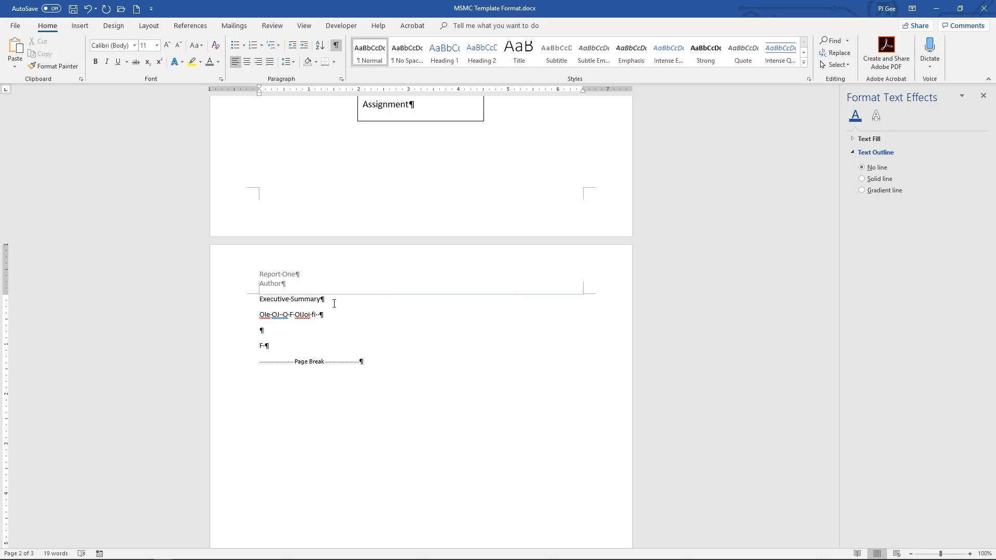
{"action": "type", "text": "twtwt  W W Wr Rew T Wt"}
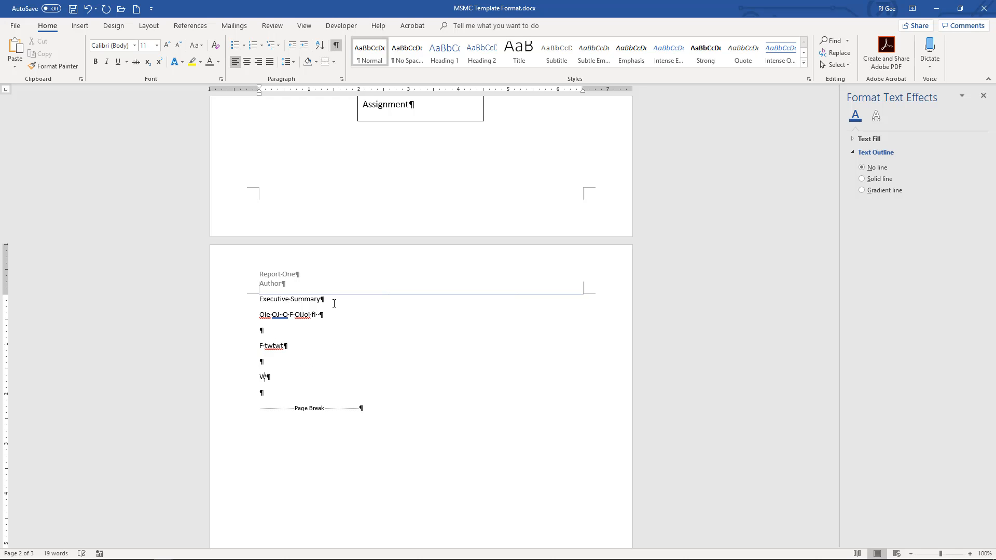
{"action": "key", "text": "Return"}
{"action": "type", "text": "Rew"}
{"action": "key", "text": "Return"}
{"action": "type", "text": "W"}
{"action": "key", "text": "Return"}
{"action": "type", "text": "rew"}
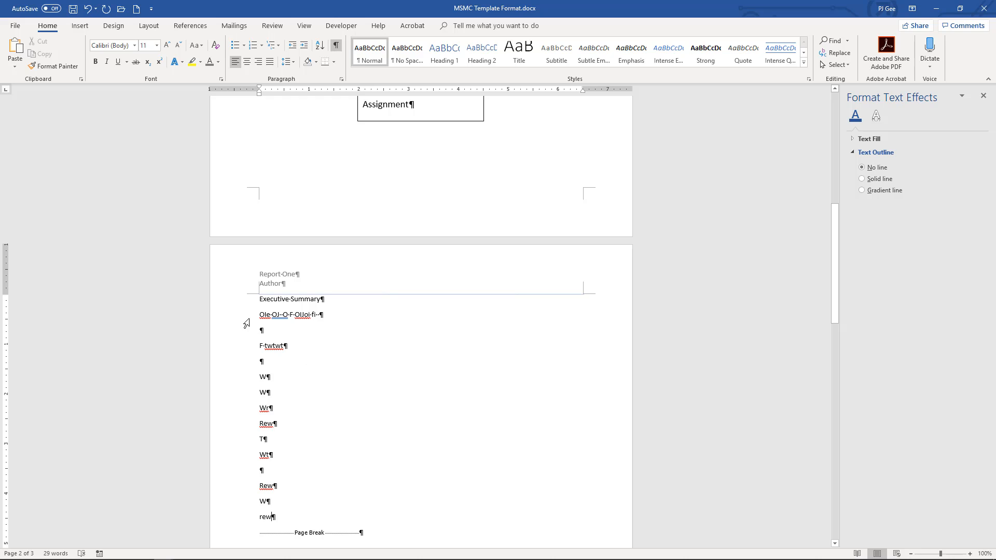
Extend the "Body" title to "Body Section 1" and add "Body Section 2" on the line below, followed by an empty line
{"action": "left_click_drag", "start_coordinate": [837, 279], "coordinate": [830, 473]}
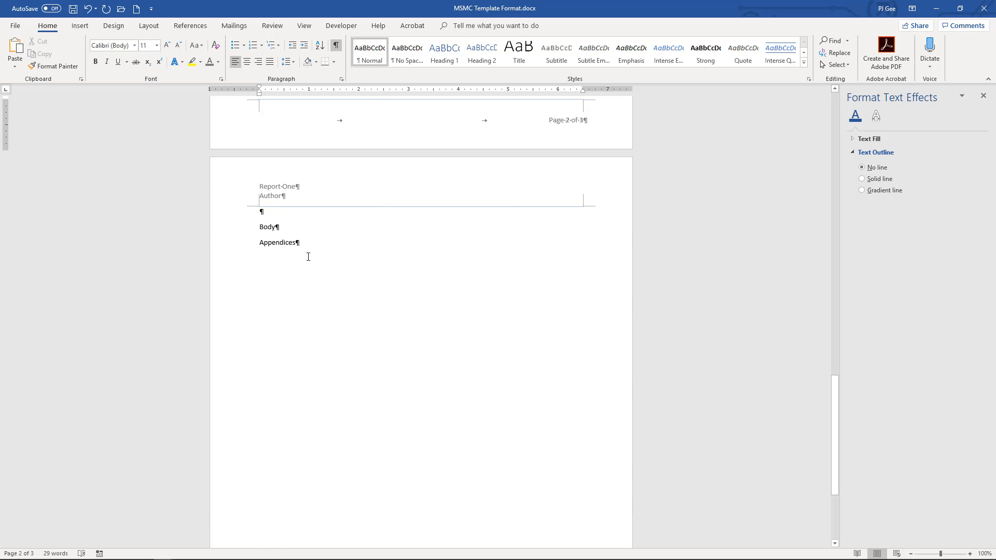
{"action": "left_click", "coordinate": [287, 230]}
{"action": "type", "text": "Se"}
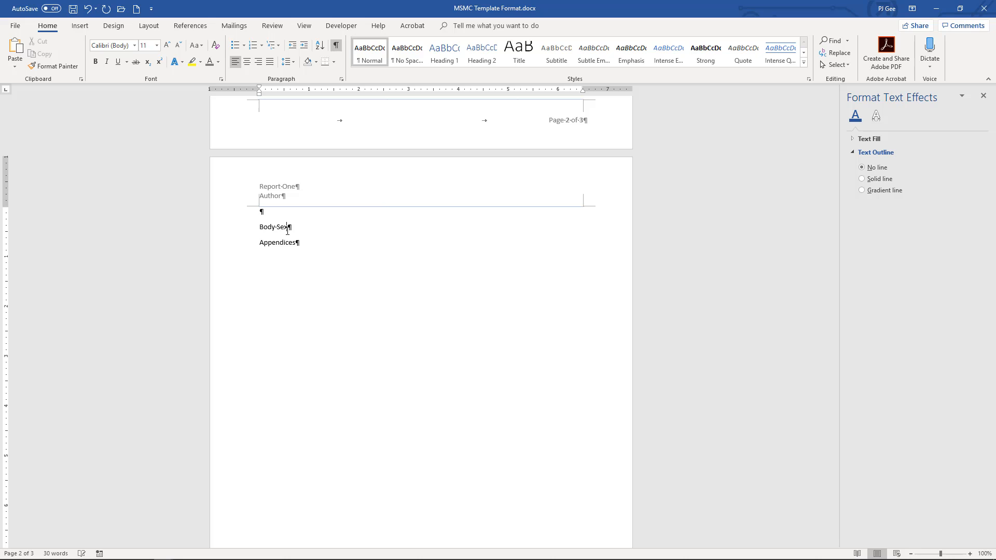
{"action": "type", "text": "ction 1"}
{"action": "key", "text": "Return"}
{"action": "type", "text": "Bod"}
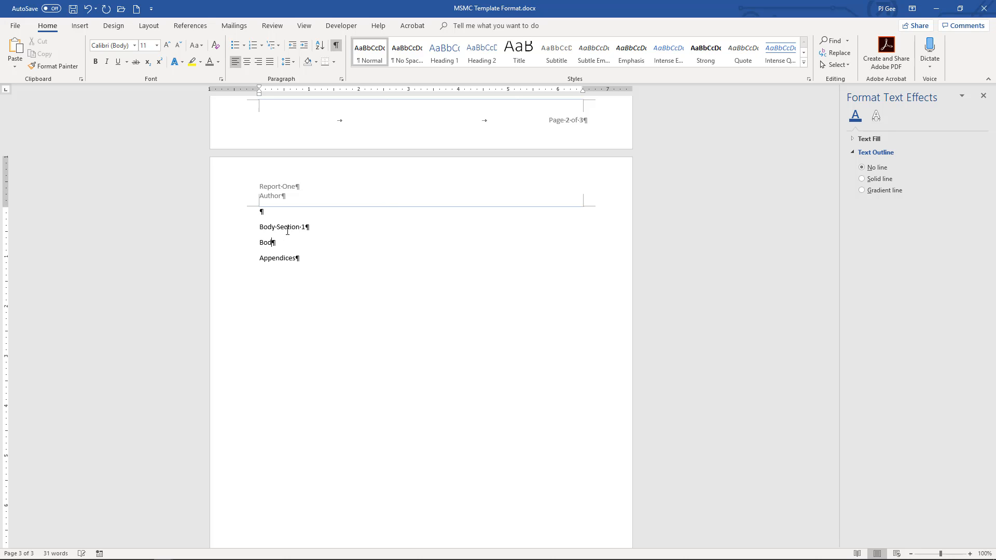
{"action": "type", "text": "y Section 2"}
{"action": "key", "text": "Return"}
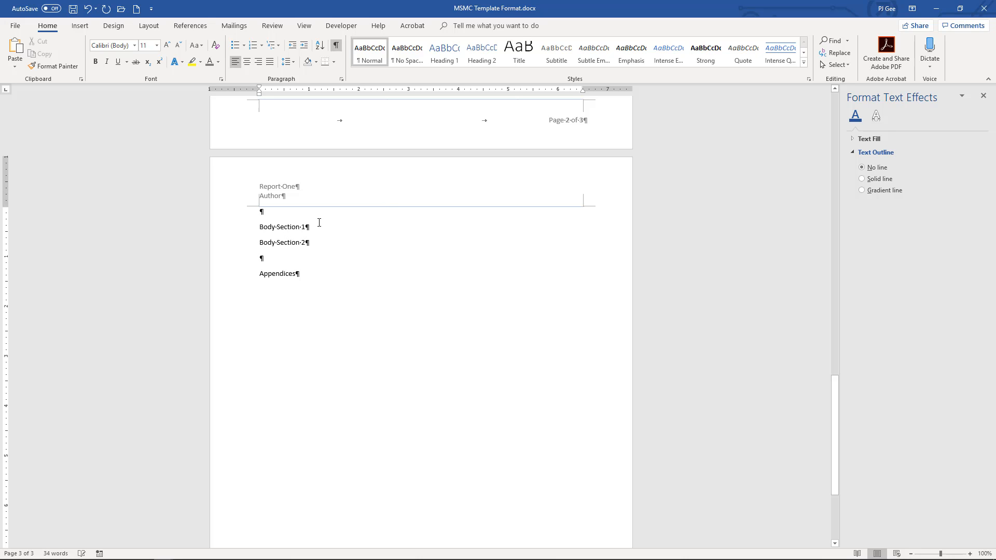
Insert a page break after the "Body Section 1" line and look back over the preceding pages
{"action": "left_click", "coordinate": [321, 232]}
{"action": "key", "text": "ctrl+Return"}
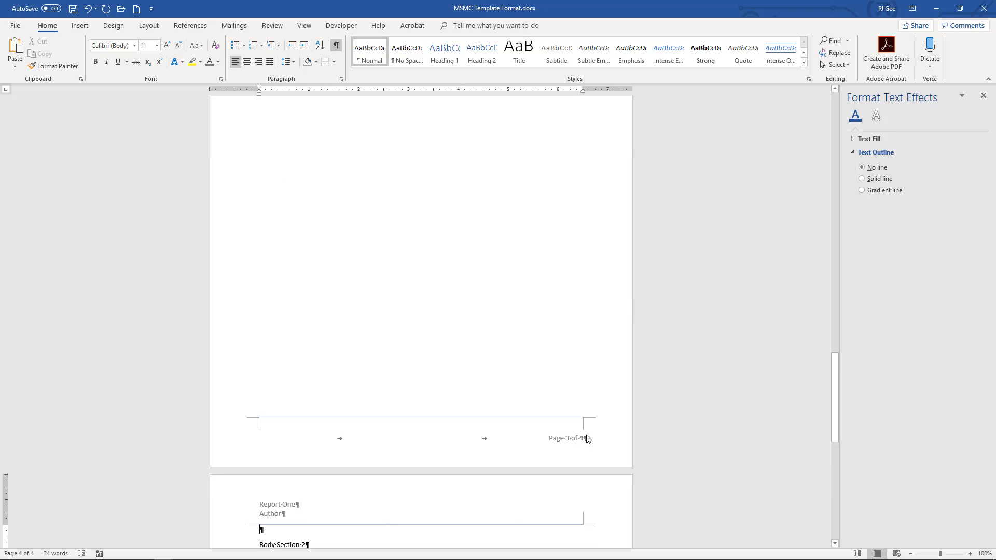
{"action": "left_click_drag", "start_coordinate": [835, 404], "coordinate": [851, 265]}
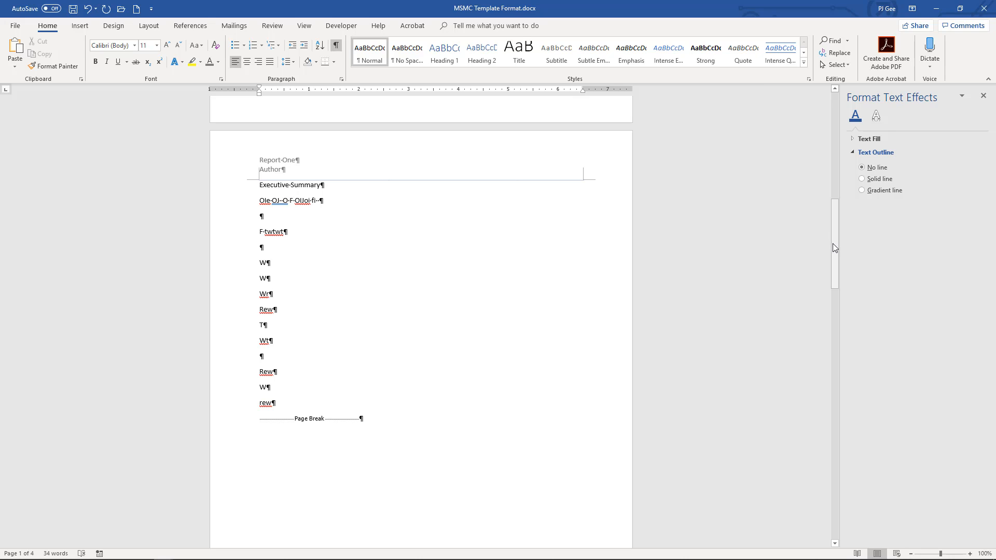
Enter several short lines of dummy text under "Body Section 1", above its page break, starting with "Affss a"
{"action": "left_click_drag", "start_coordinate": [835, 248], "coordinate": [814, 345]}
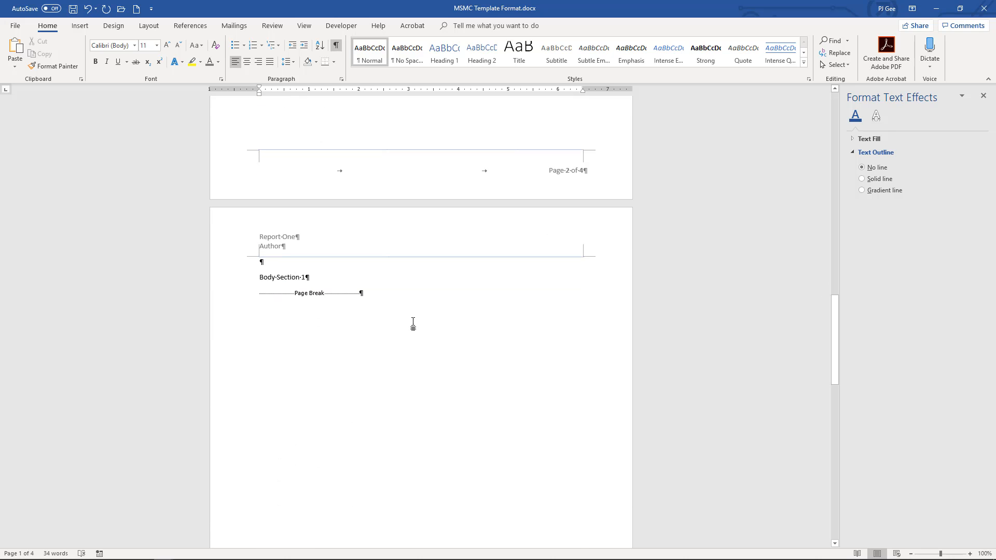
{"action": "left_click", "coordinate": [343, 280]}
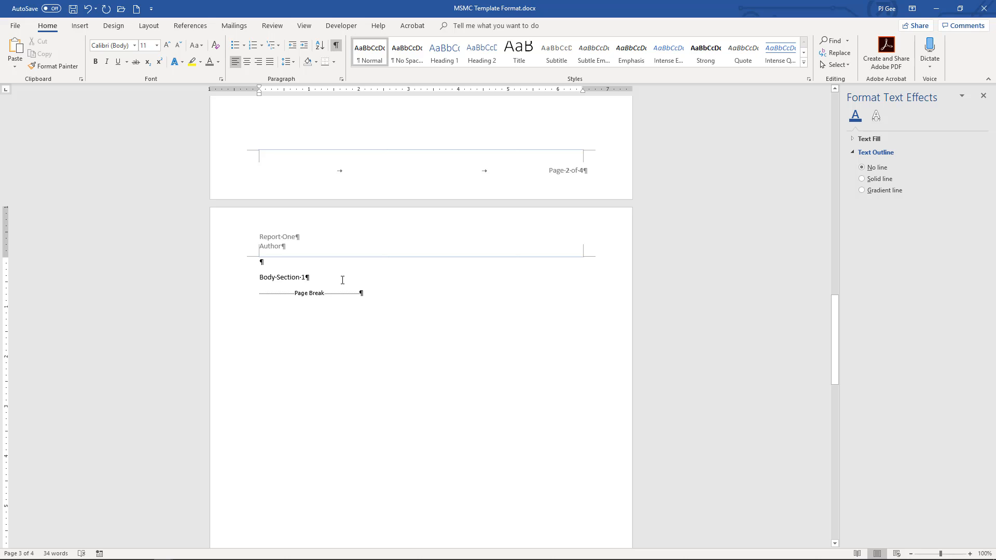
{"action": "key", "text": "Return"}
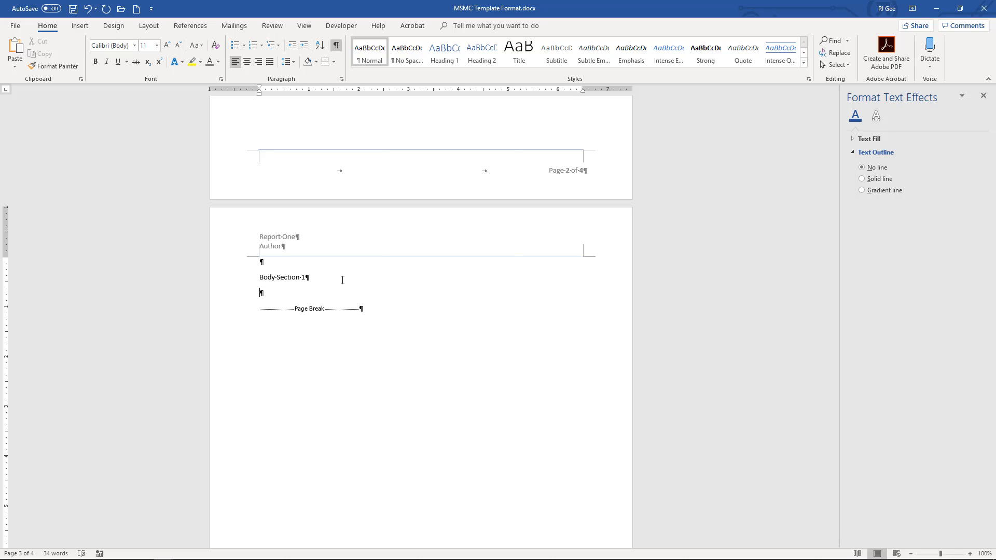
{"action": "type", "text": "affss a  A"}
{"action": "key", "text": "Return"}
{"action": "type", "text": "Fa"}
{"action": "key", "text": "Return"}
{"action": "type", "text": "D"}
{"action": "key", "text": "Return"}
{"action": "type", "text": "Fafdsfdsa "}
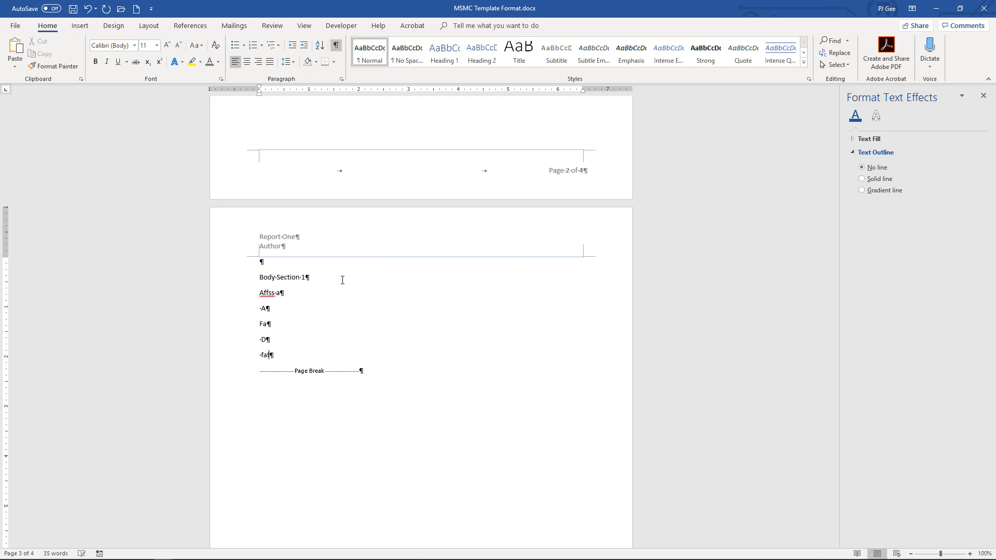
Continue the dummy text above the page break through "Afafafa fsafaffdsa f af", followed by two empty lines
{"action": "type", "text": "  Af afs "}
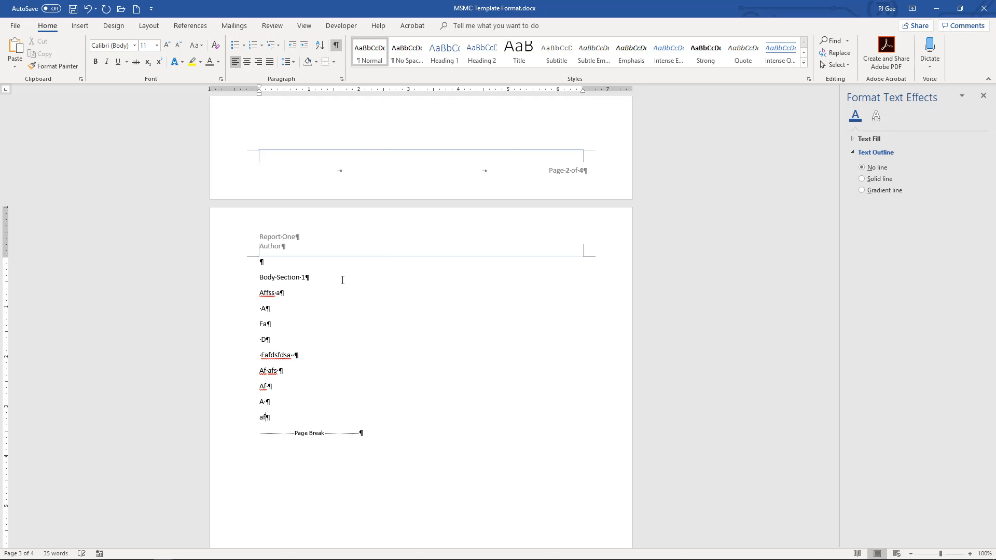
{"action": "type", "text": " Af  A  Afaf  asf afdsa fdsa"}
{"action": "key", "text": "Return"}
{"action": "type", "text": "Dsasa"}
{"action": "key", "text": "Return"}
{"action": "type", "text": "Dsa"}
{"action": "key", "text": "Return"}
{"action": "type", "text": "afa"}
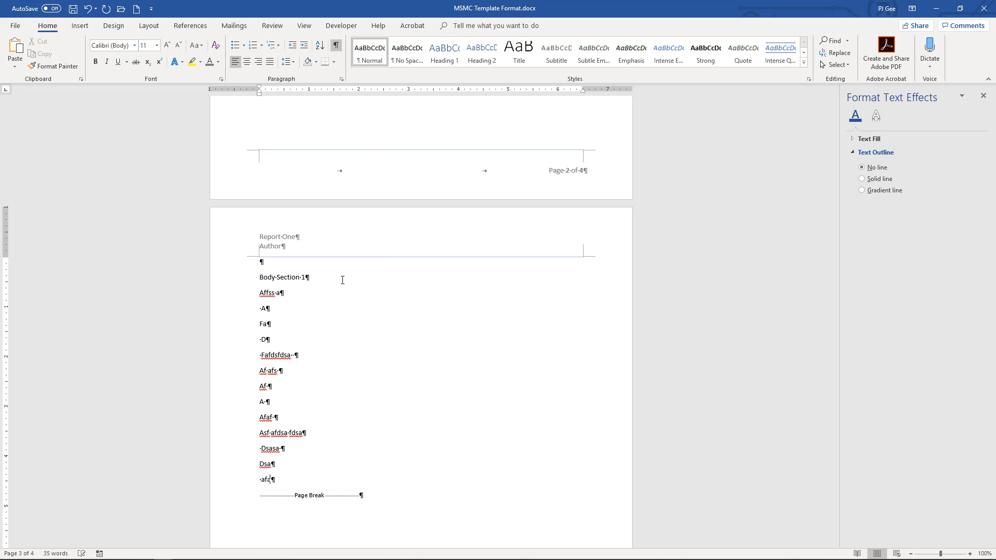
{"action": "type", "text": "fafa  fsafaffdsa f af"}
{"action": "key", "text": "Return"}
{"action": "key", "text": "Return"}
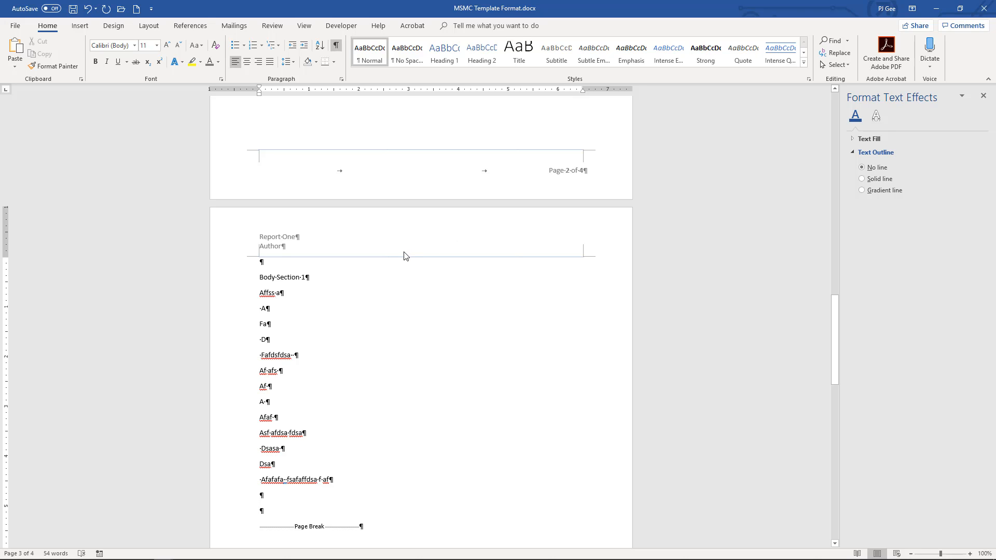
Find "snip" in the Windows search, open the Snipping Tool and shift its window slightly
{"action": "mouse_move", "coordinate": [10, 557]}
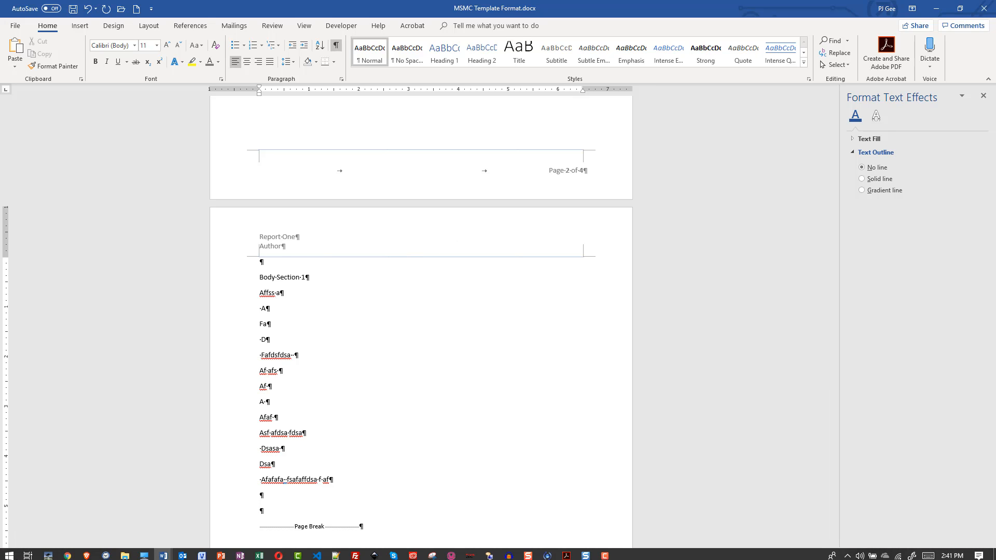
{"action": "left_click", "coordinate": [14, 557]}
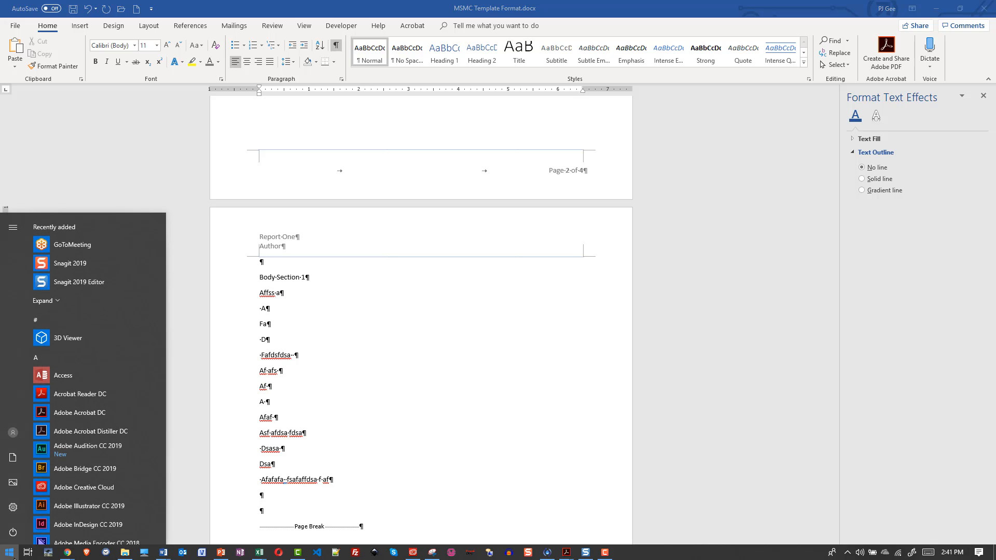
{"action": "type", "text": "snip"}
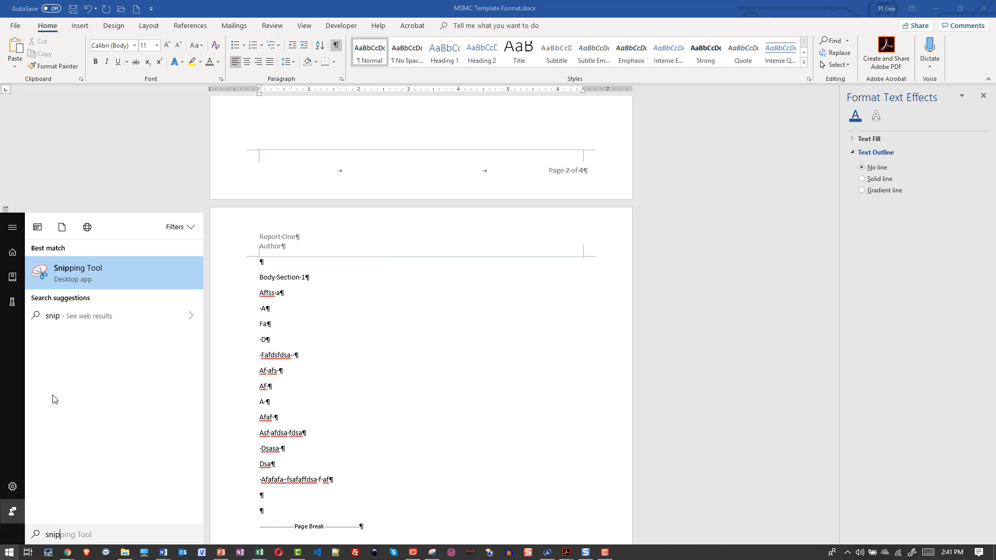
{"action": "left_click", "coordinate": [75, 271]}
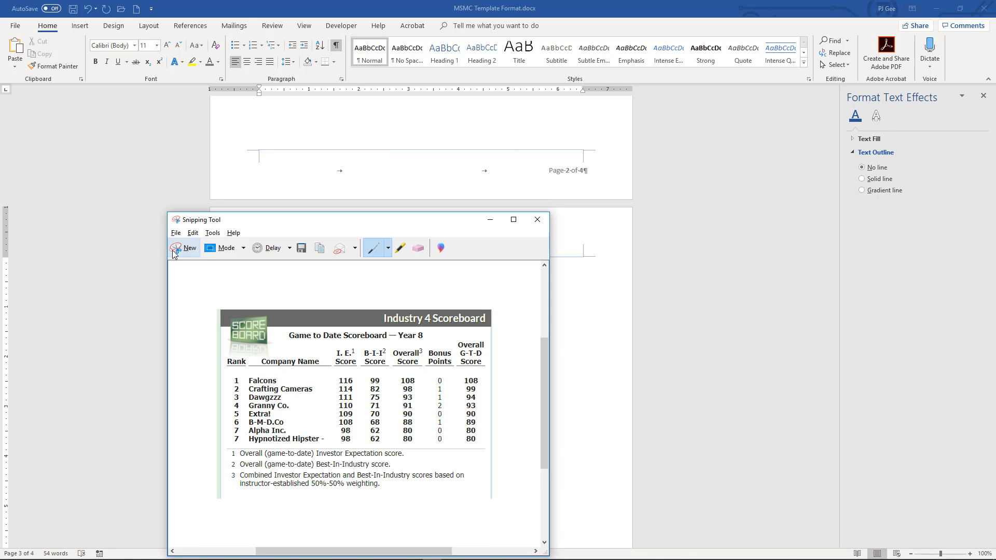
{"action": "left_click_drag", "start_coordinate": [299, 218], "coordinate": [342, 213]}
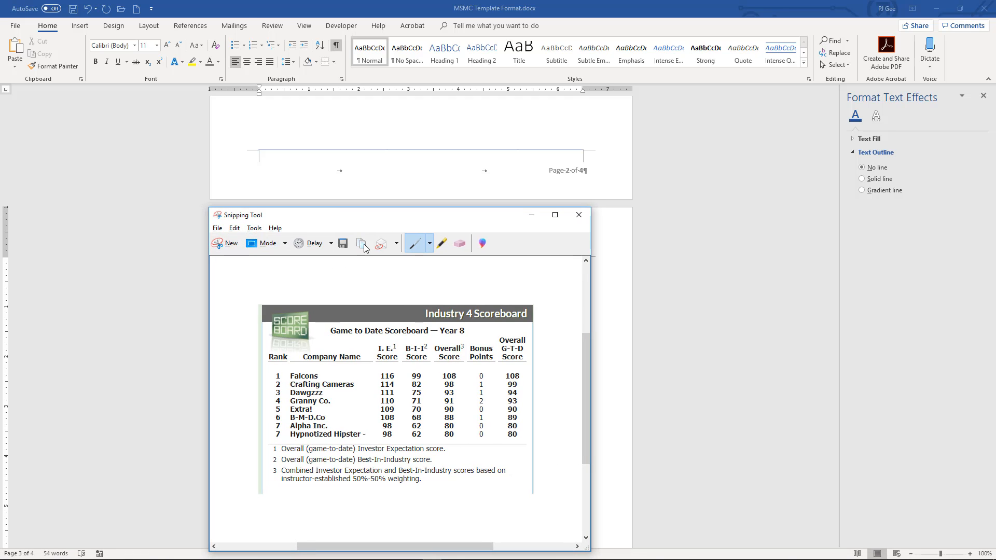
Start a snip, cancel it and close the Snagit prompt covering the document page
{"action": "left_click", "coordinate": [219, 246]}
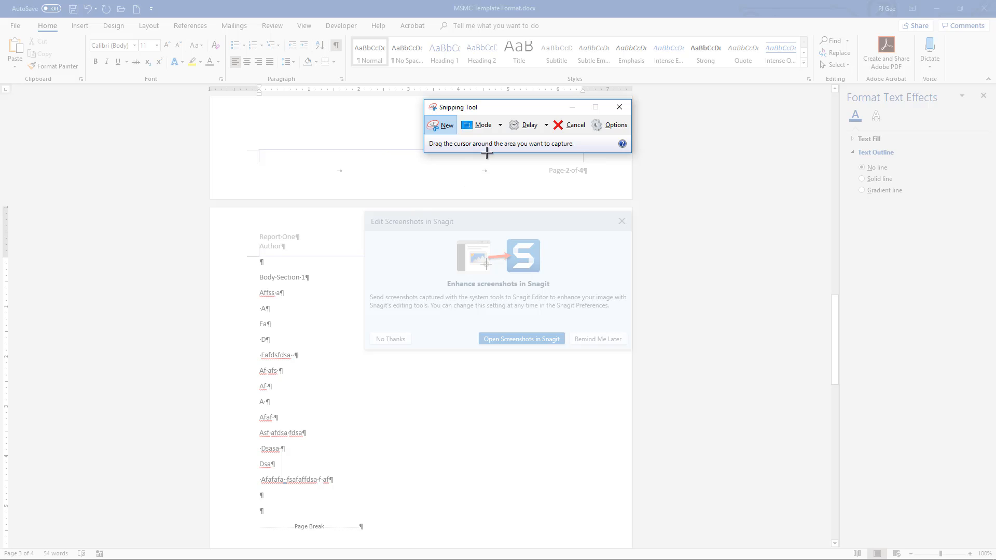
{"action": "left_click_drag", "start_coordinate": [501, 112], "coordinate": [718, 117]}
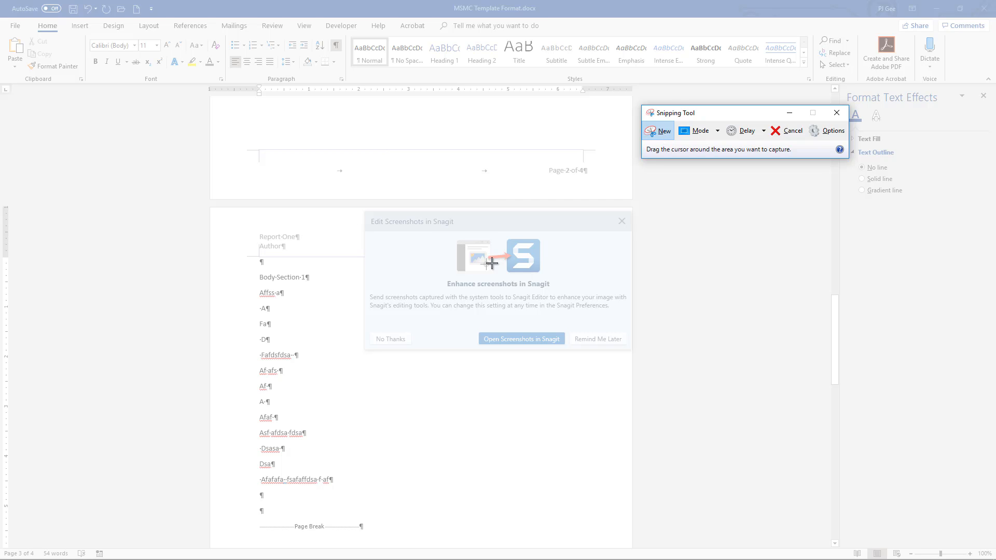
{"action": "key", "text": "Escape"}
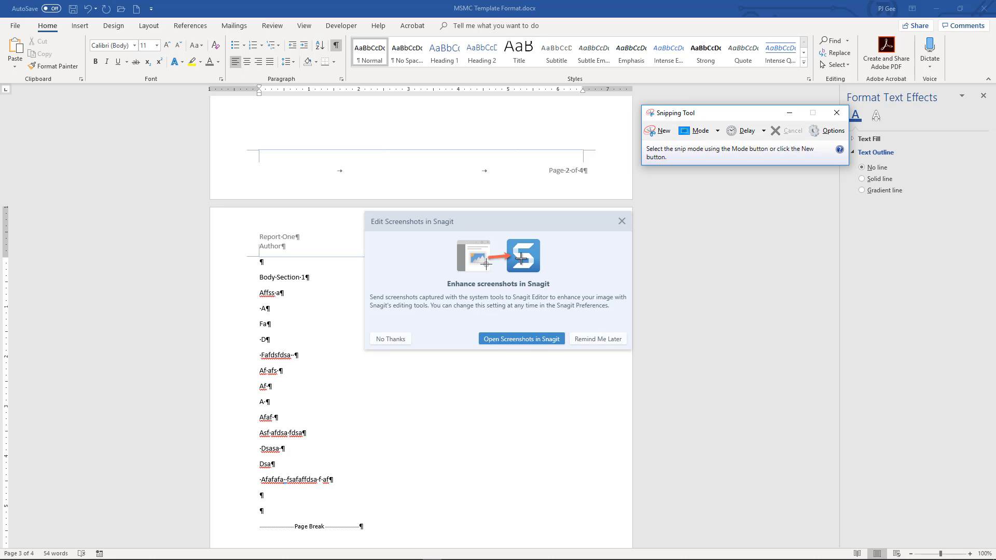
{"action": "left_click", "coordinate": [622, 222]}
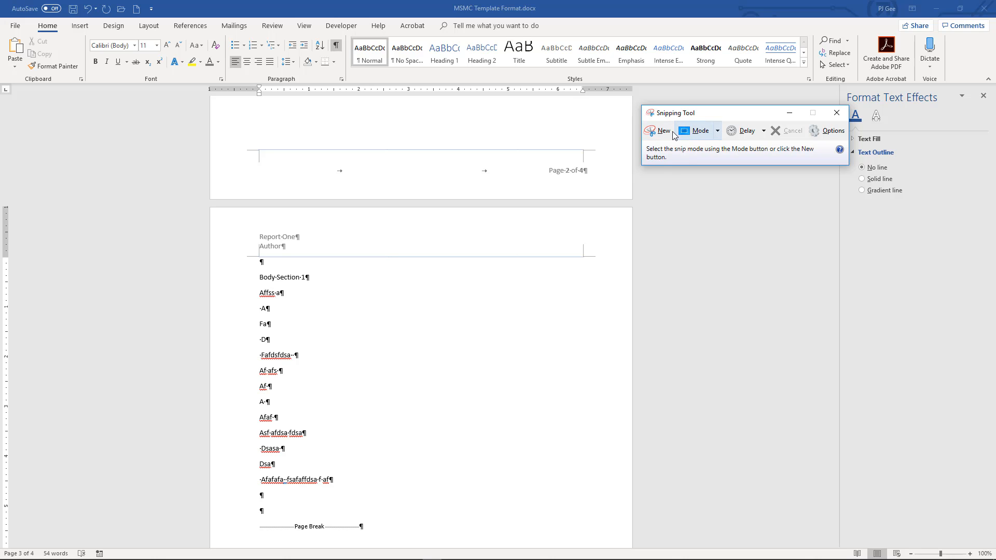
Snip the page area from "Body Section 1" through the "Af" line and move the Snipping Tool window off the text
{"action": "left_click", "coordinate": [659, 131]}
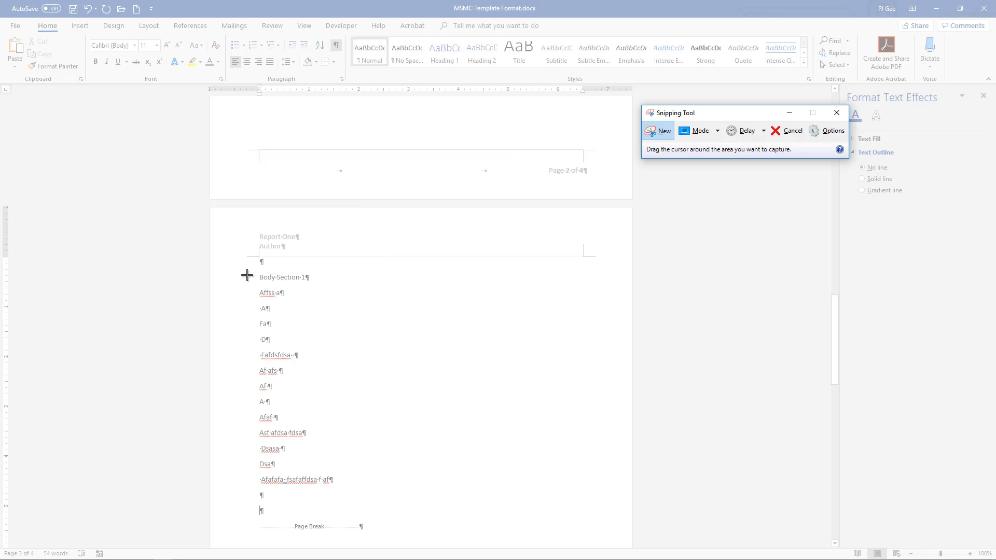
{"action": "left_click_drag", "start_coordinate": [210, 265], "coordinate": [421, 398]}
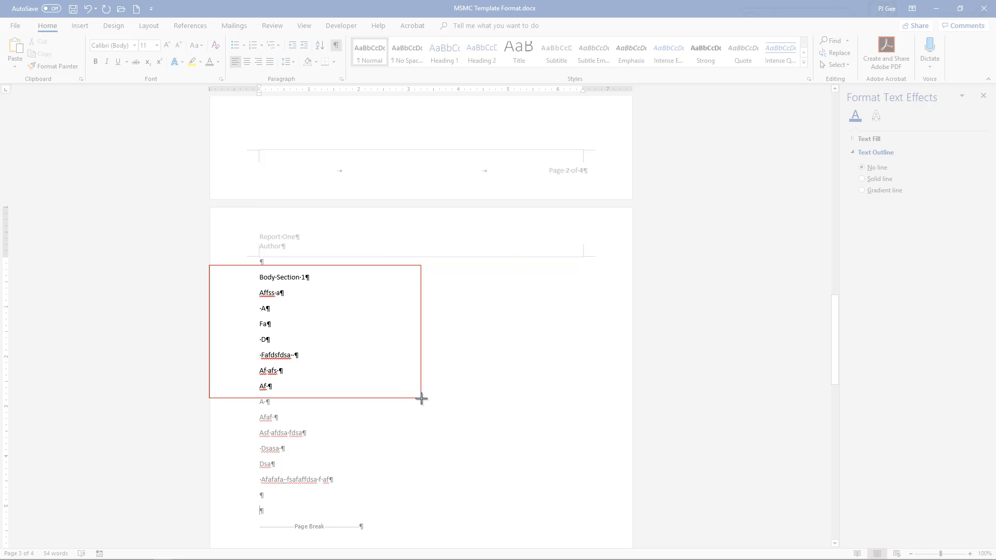
{"action": "left_click_drag", "start_coordinate": [421, 399], "coordinate": [421, 398]}
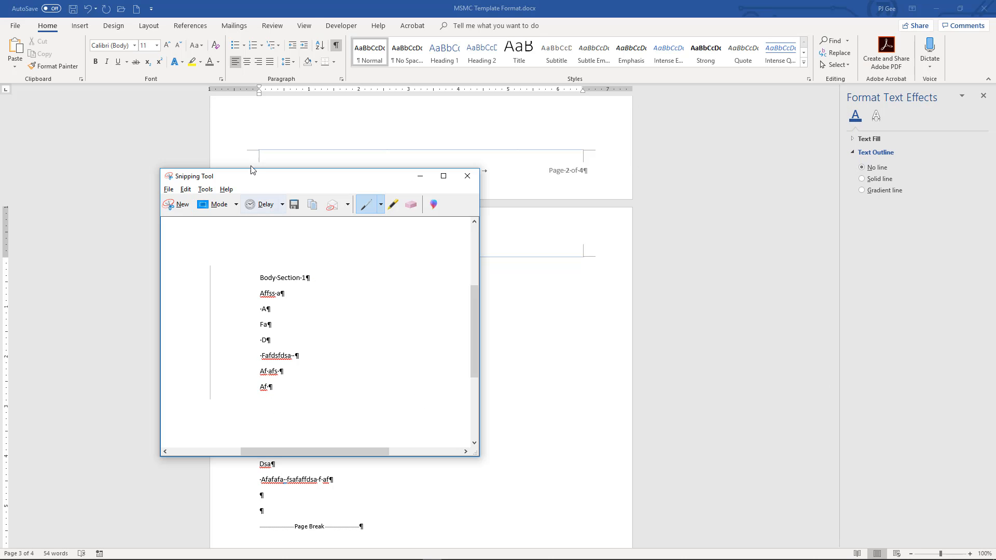
{"action": "left_click_drag", "start_coordinate": [261, 182], "coordinate": [695, 134]}
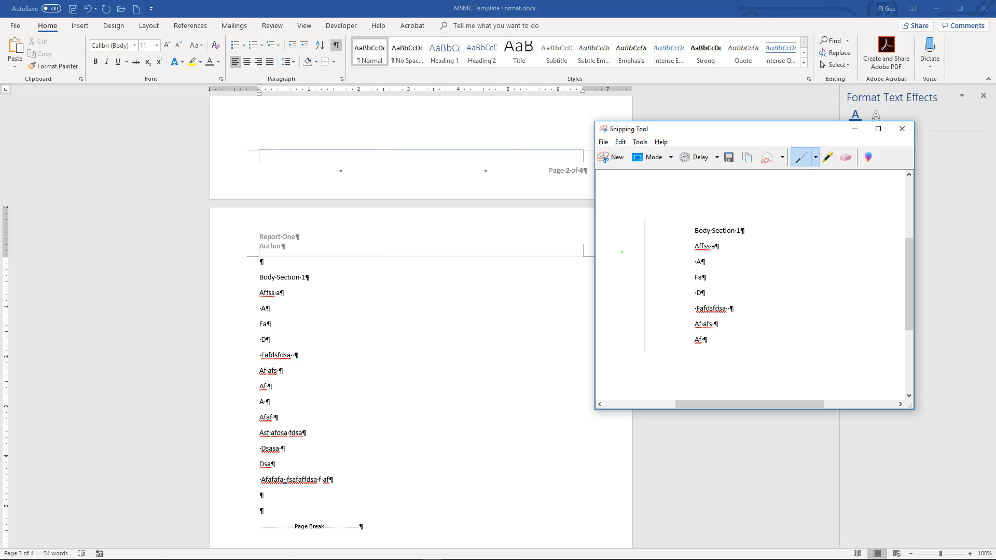
Switch back to Word, paste the snip at the end of the "A" line under "Body Section 1" and select the picture
{"action": "left_click", "coordinate": [328, 340]}
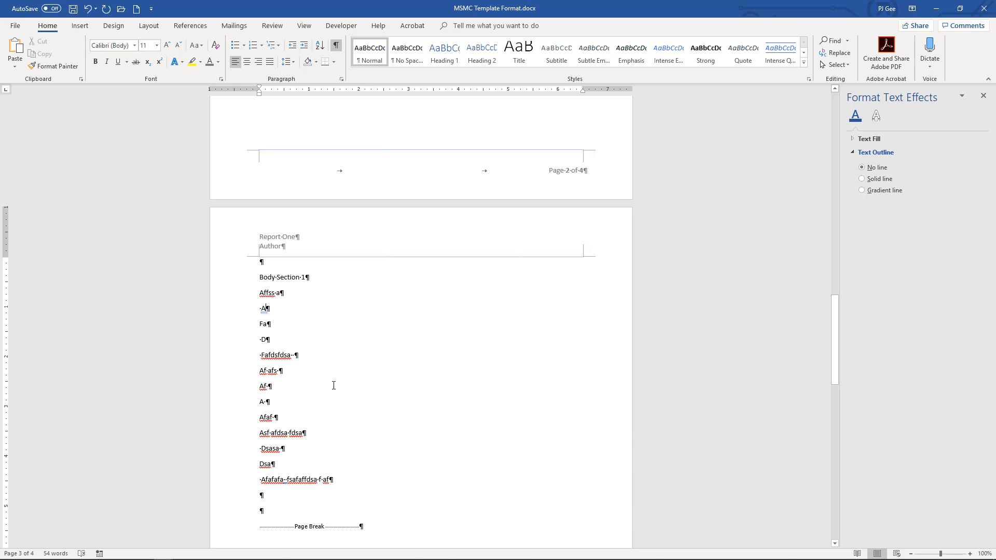
{"action": "key", "text": "ctrl+v"}
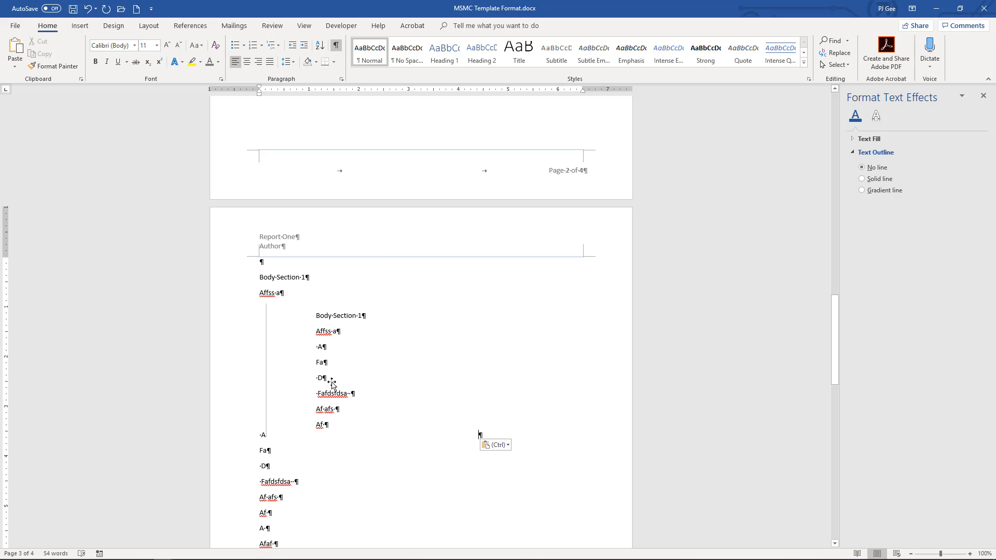
{"action": "left_click", "coordinate": [335, 361]}
Move the inline picture up to the end of the "Affss a" line
{"action": "left_click_drag", "start_coordinate": [336, 362], "coordinate": [397, 365]}
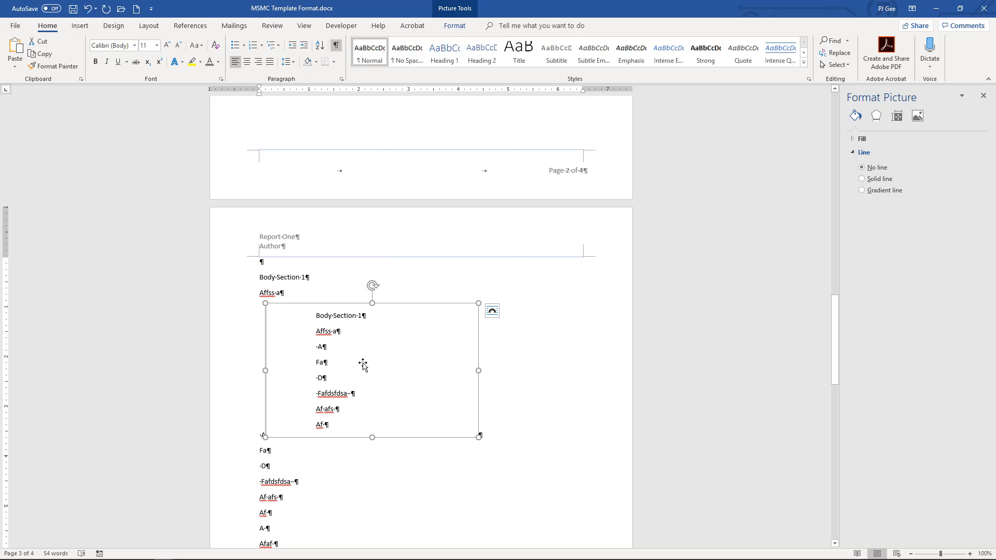
{"action": "left_click_drag", "start_coordinate": [340, 359], "coordinate": [373, 351]}
{"action": "left_click_drag", "start_coordinate": [400, 307], "coordinate": [389, 324]}
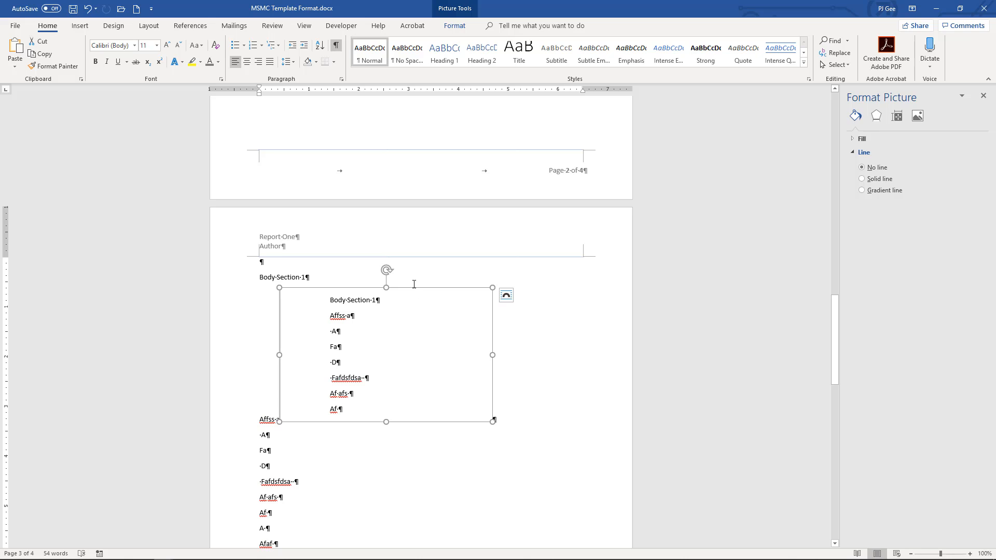
{"action": "left_click_drag", "start_coordinate": [413, 287], "coordinate": [389, 325]}
{"action": "left_click_drag", "start_coordinate": [425, 289], "coordinate": [396, 366]}
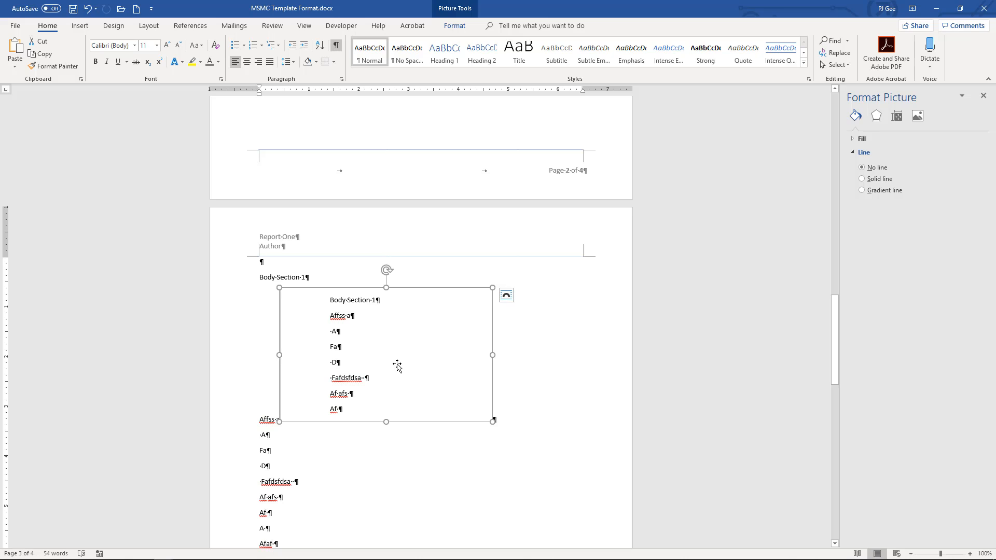
Try Top and Bottom text wrapping on the picture, and switch it to Square
{"action": "left_click", "coordinate": [507, 299]}
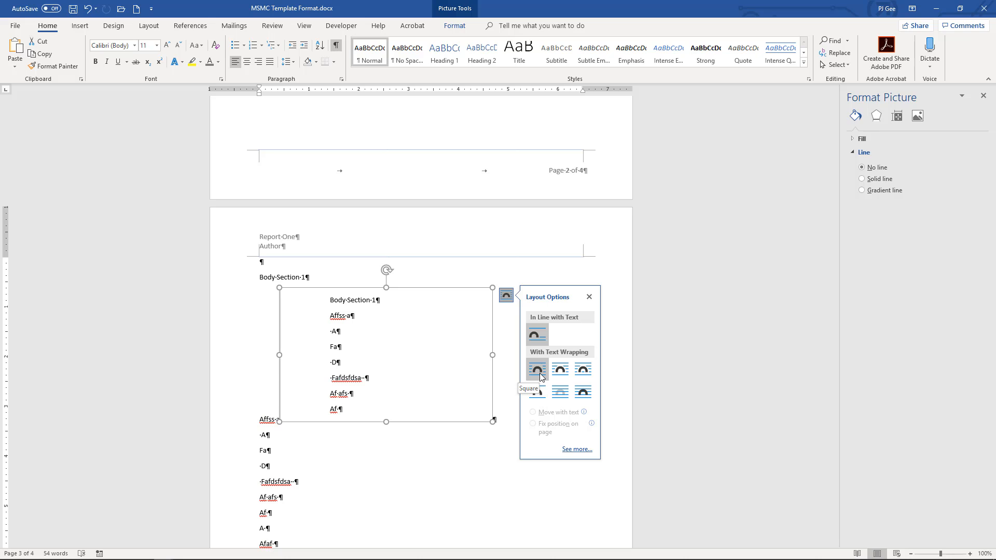
{"action": "left_click", "coordinate": [538, 400]}
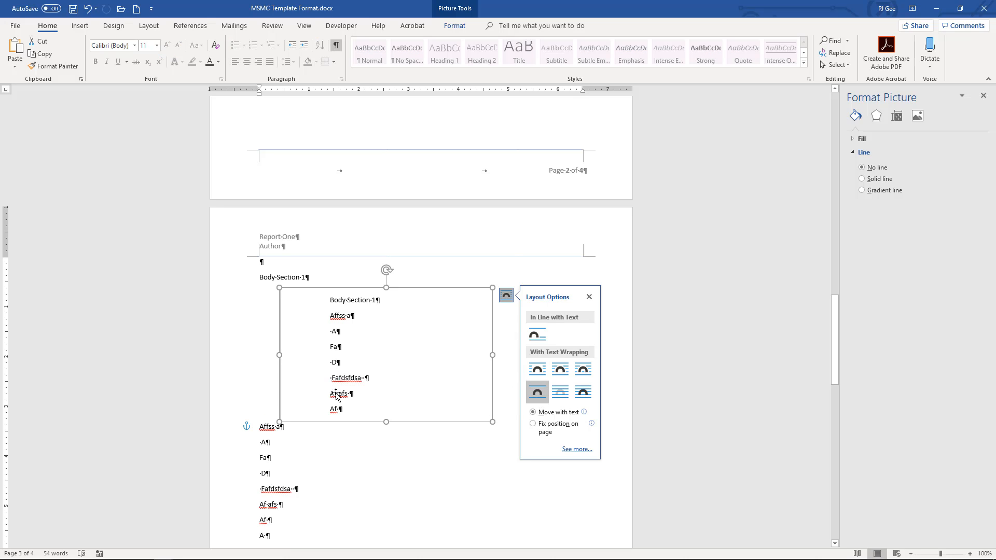
{"action": "left_click", "coordinate": [538, 369]}
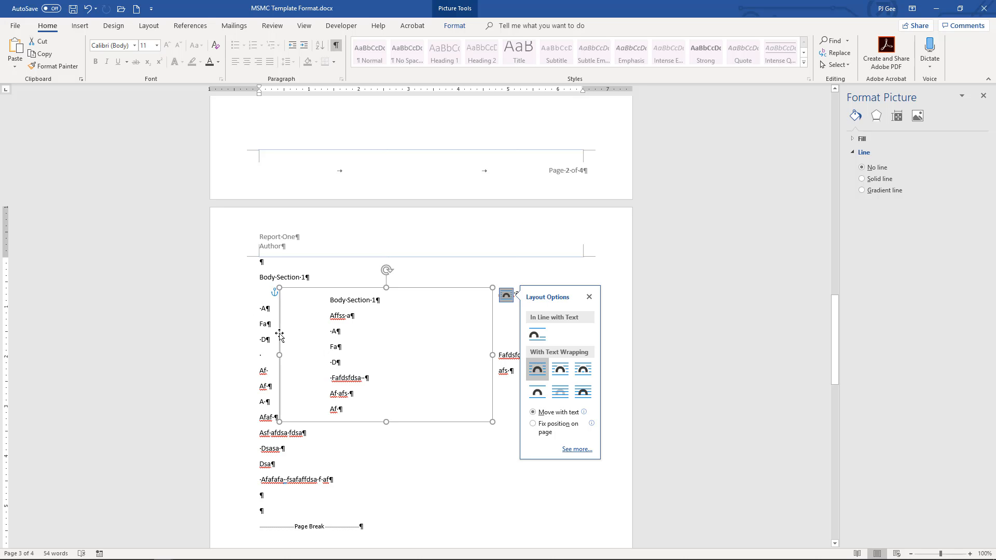
Place the picture to the right of the dummy text and stretch it wider on both sides
{"action": "left_click_drag", "start_coordinate": [284, 335], "coordinate": [346, 334]}
{"action": "left_click_drag", "start_coordinate": [380, 288], "coordinate": [384, 327]}
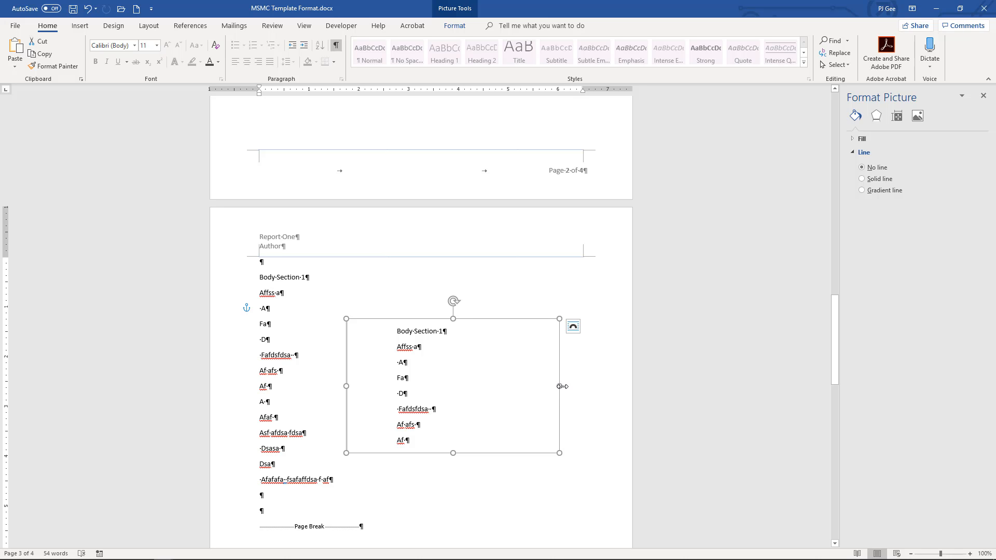
{"action": "left_click_drag", "start_coordinate": [556, 386], "coordinate": [602, 387]}
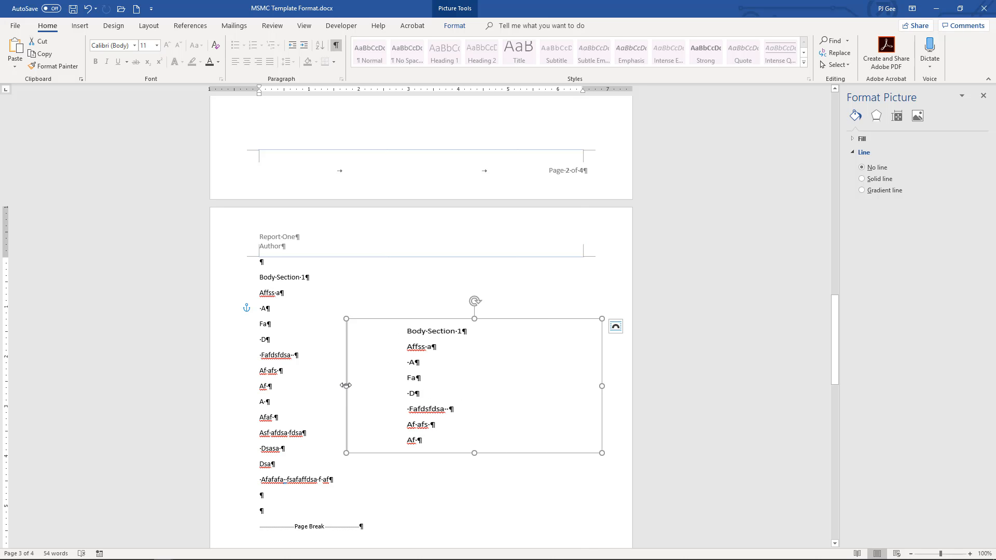
{"action": "left_click_drag", "start_coordinate": [346, 386], "coordinate": [298, 391]}
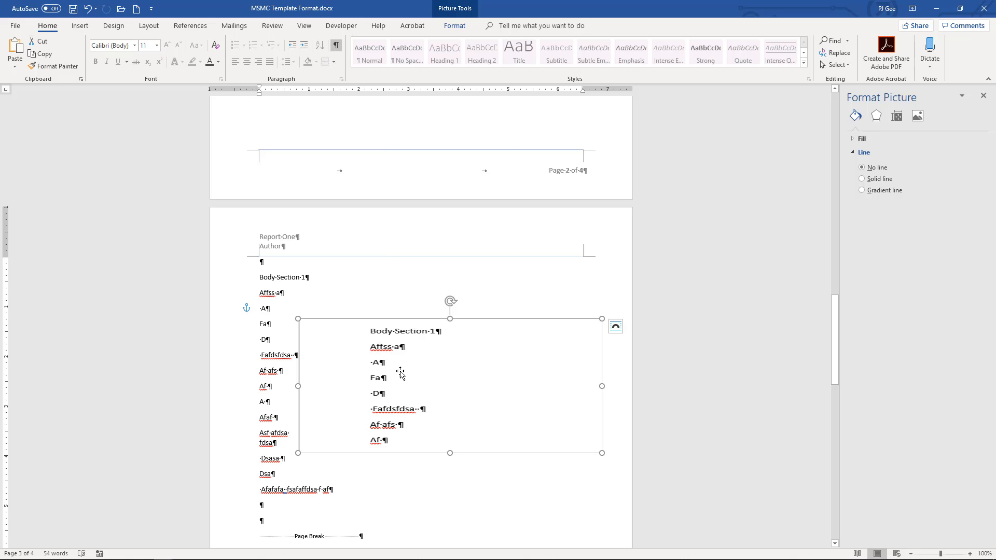
Set the picture's text wrapping to Top and Bottom and shift it slightly left to end at the right margin
{"action": "left_click", "coordinate": [615, 326]}
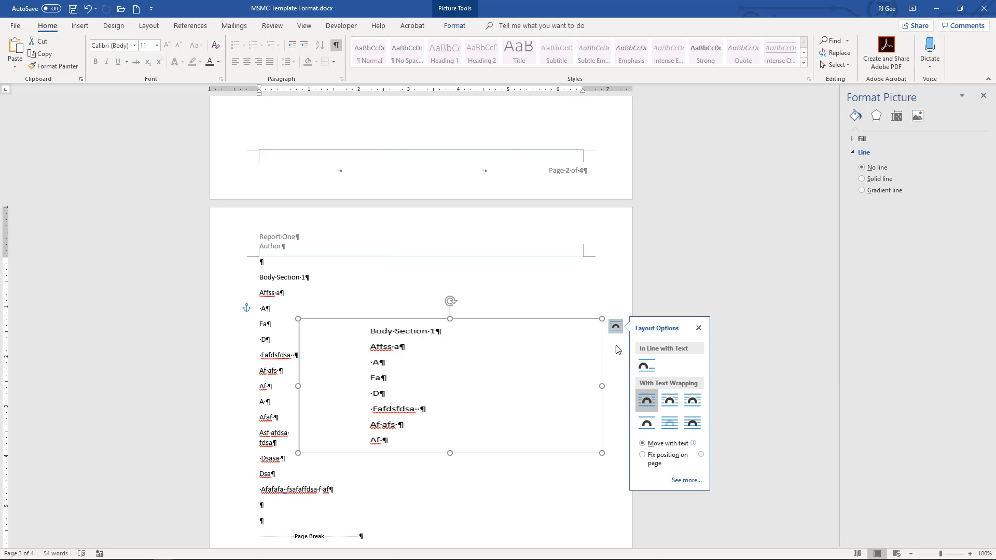
{"action": "left_click", "coordinate": [646, 427]}
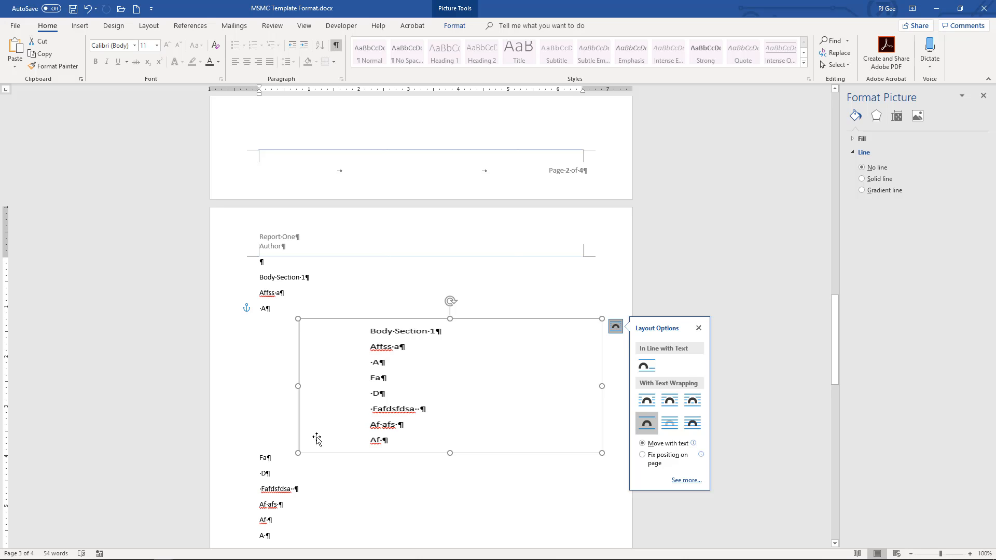
{"action": "left_click_drag", "start_coordinate": [406, 402], "coordinate": [386, 403]}
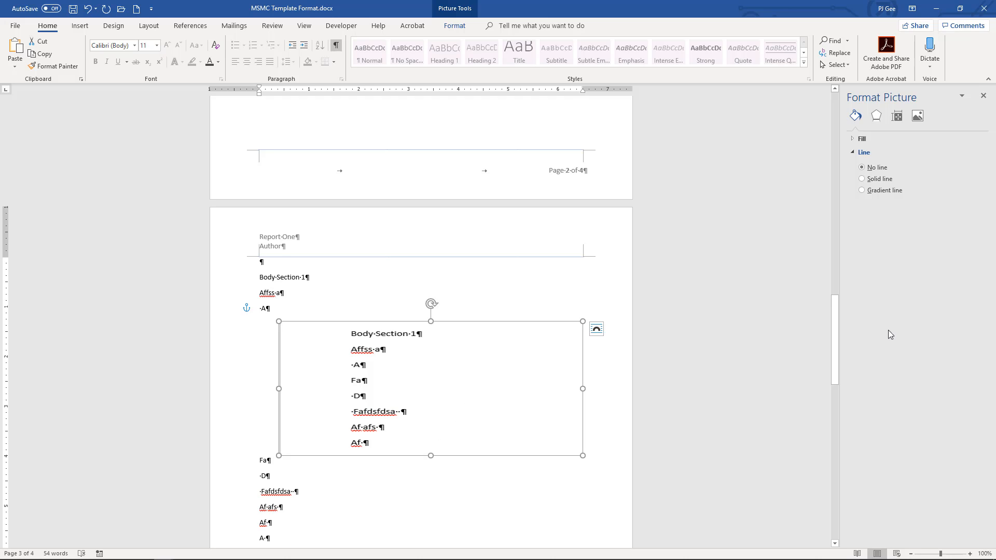
{"action": "left_click_drag", "start_coordinate": [836, 328], "coordinate": [841, 499]}
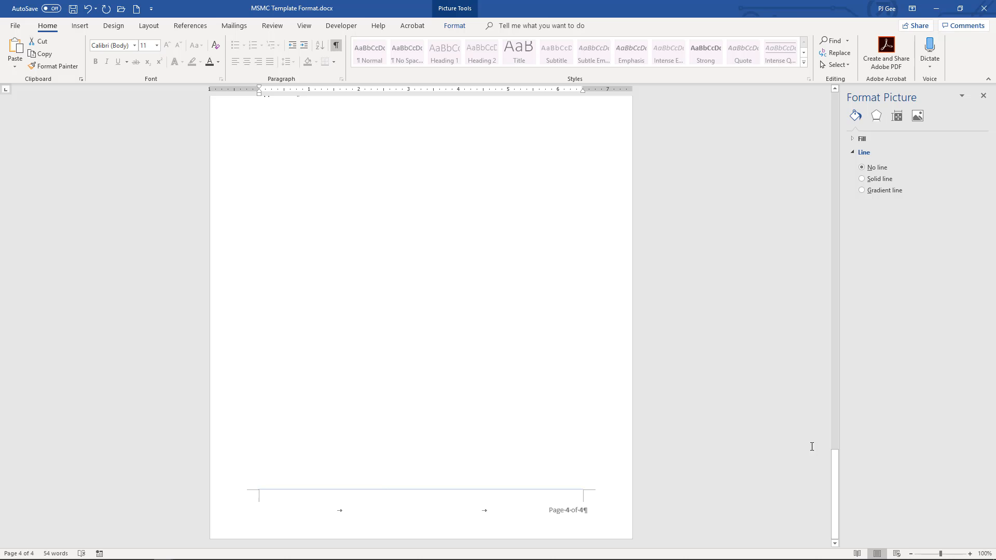
{"action": "left_click_drag", "start_coordinate": [834, 477], "coordinate": [838, 304]}
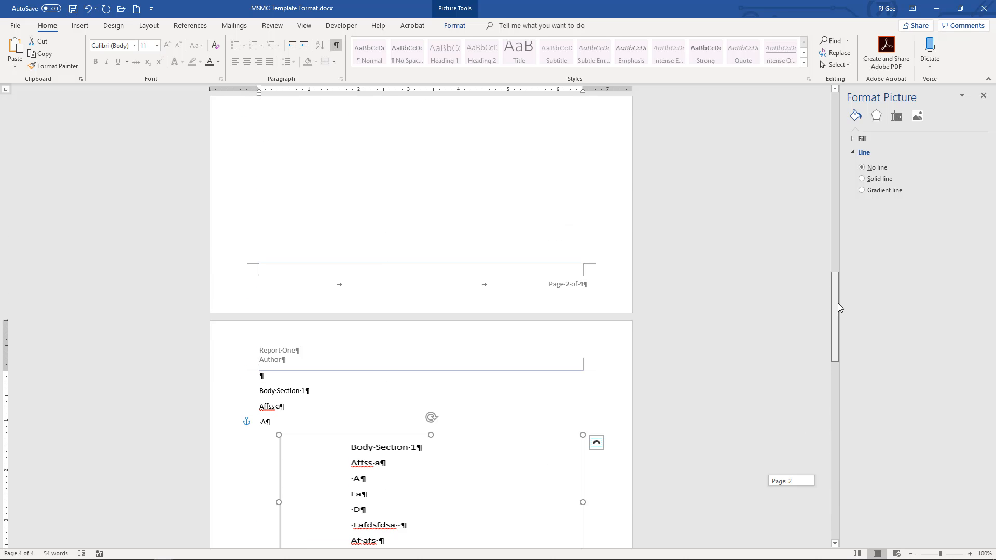
{"action": "left_click_drag", "start_coordinate": [838, 303], "coordinate": [838, 303]}
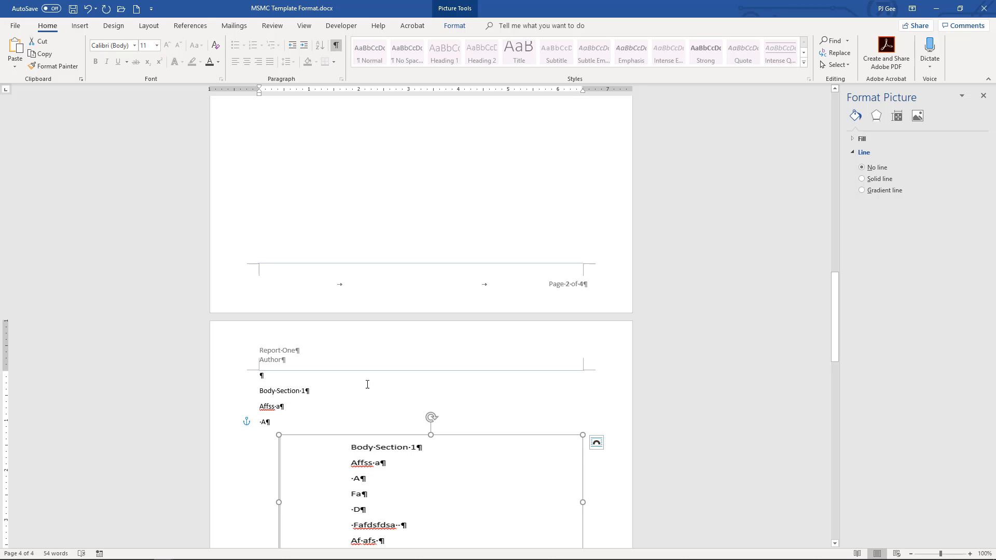
Deselect the picture and turn off the display option that shows all formatting marks
{"action": "left_click", "coordinate": [285, 424]}
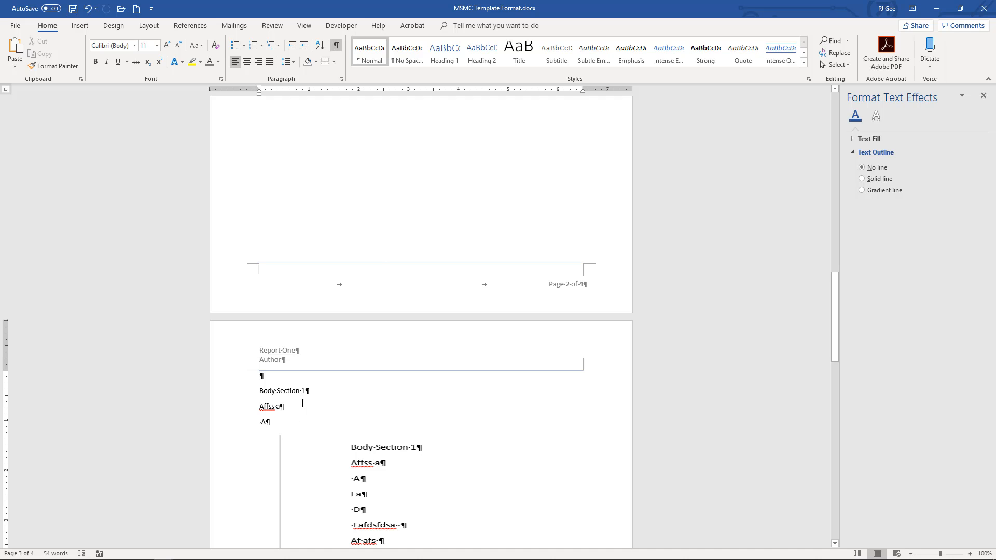
{"action": "left_click", "coordinate": [16, 26]}
{"action": "left_click", "coordinate": [26, 540]}
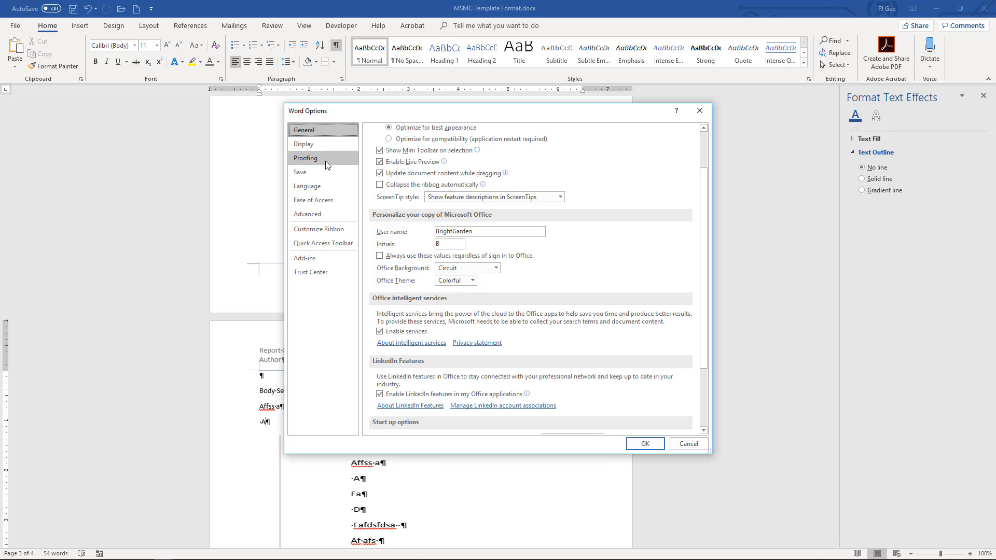
{"action": "left_click", "coordinate": [325, 145]}
{"action": "left_click", "coordinate": [390, 300]}
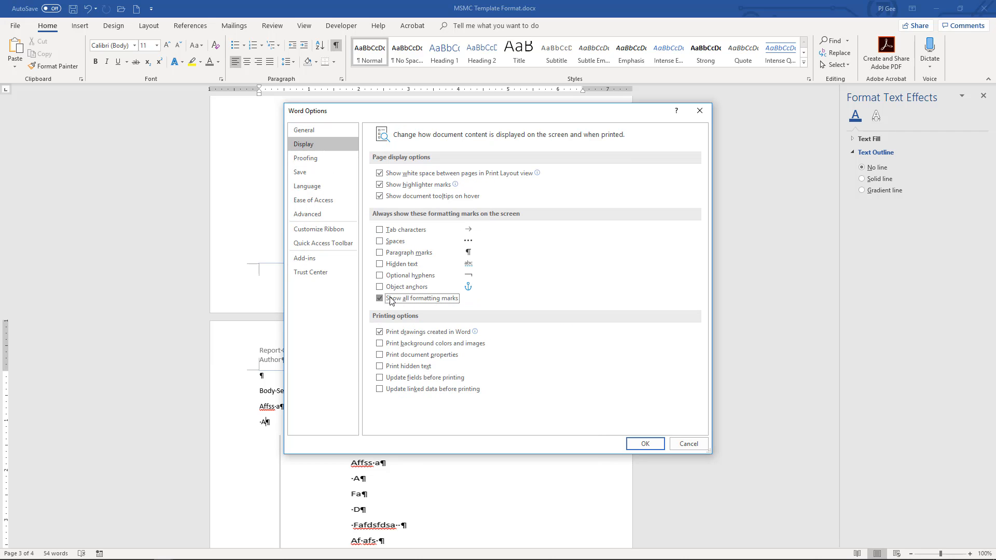
Turn off crop marks in the advanced document content options and apply the changed options
{"action": "left_click", "coordinate": [328, 214]}
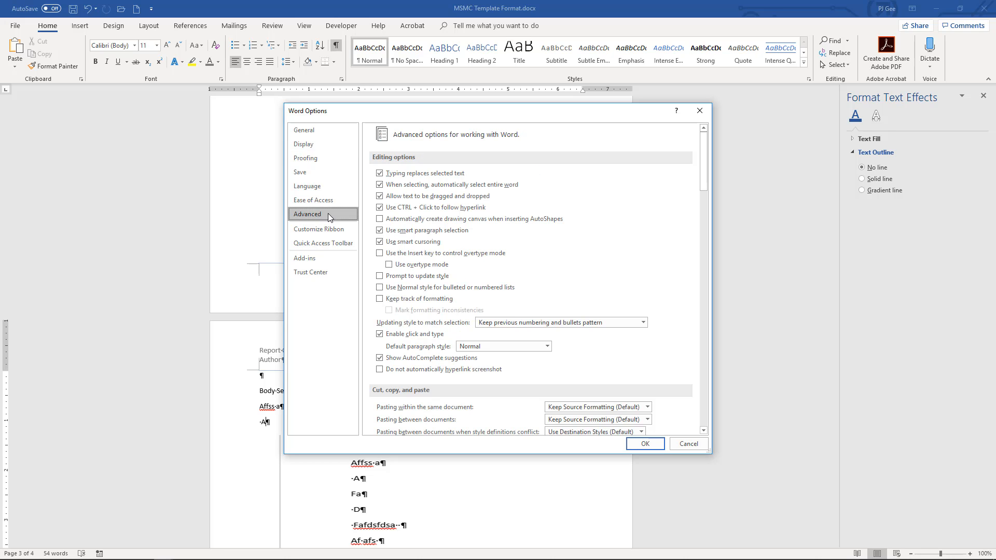
{"action": "left_click_drag", "start_coordinate": [702, 164], "coordinate": [703, 226]}
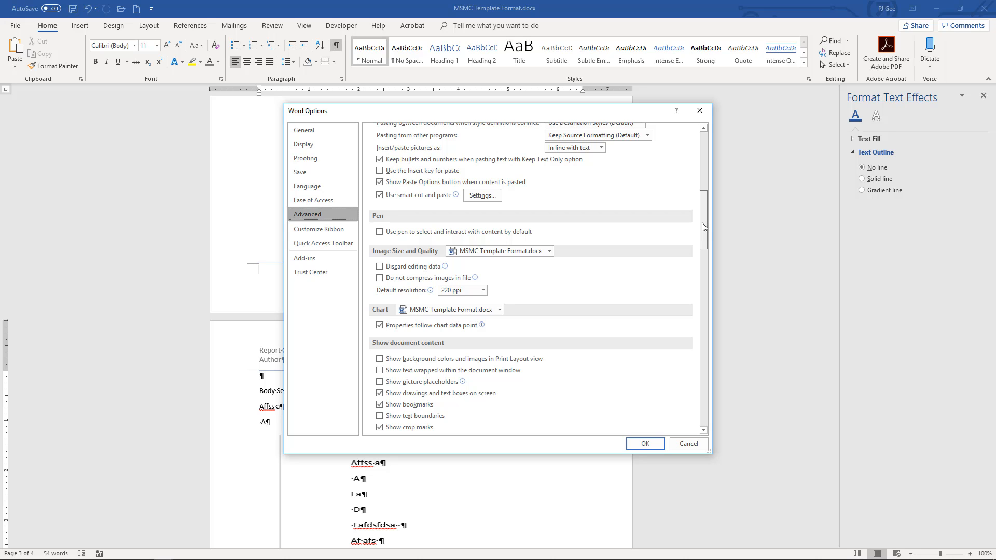
{"action": "scroll", "coordinate": [701, 223], "scroll_direction": "down", "scroll_amount": 3}
{"action": "left_click", "coordinate": [424, 338]}
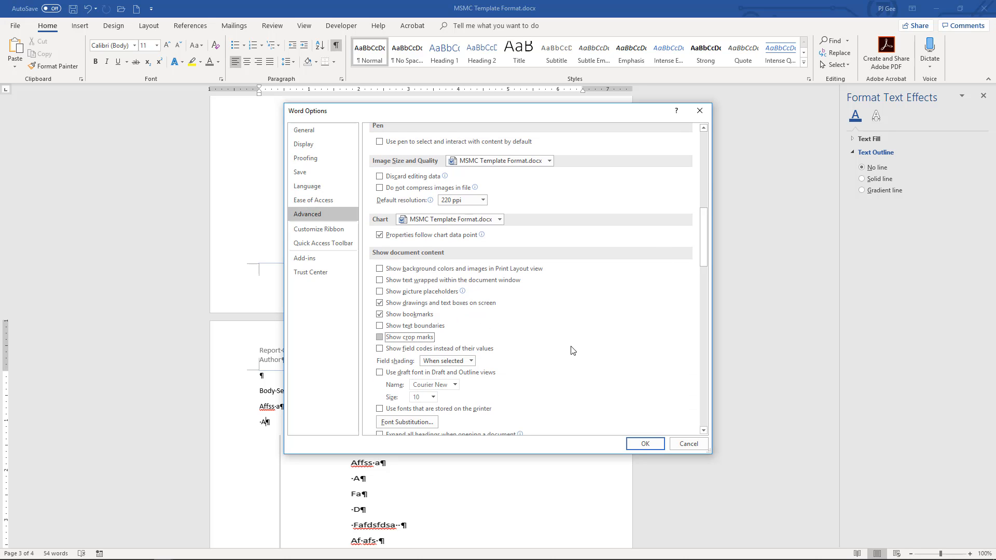
{"action": "left_click", "coordinate": [646, 444]}
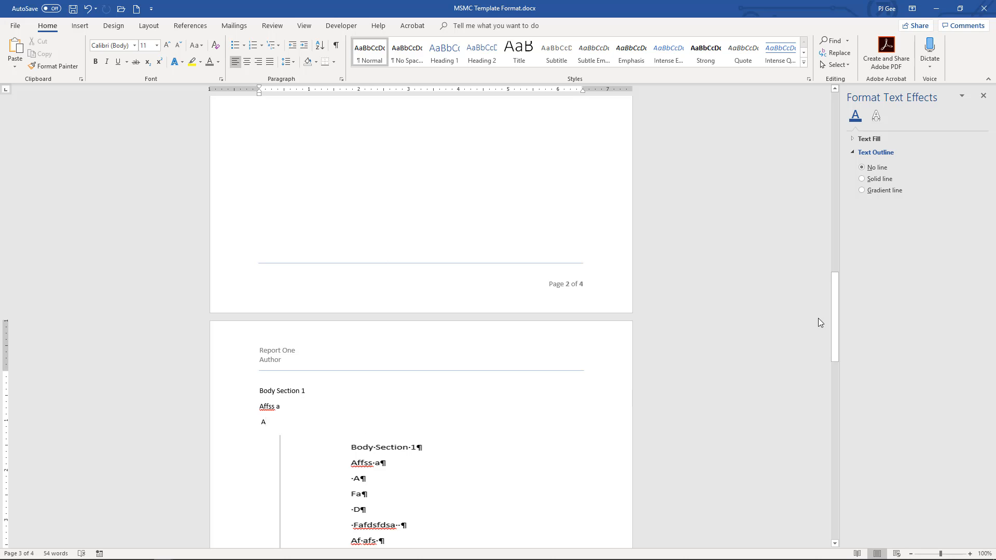
Try rotating the picture below the Body Section 1 text slightly counterclockwise, and undo the rotation
{"action": "left_click_drag", "start_coordinate": [835, 310], "coordinate": [836, 347]}
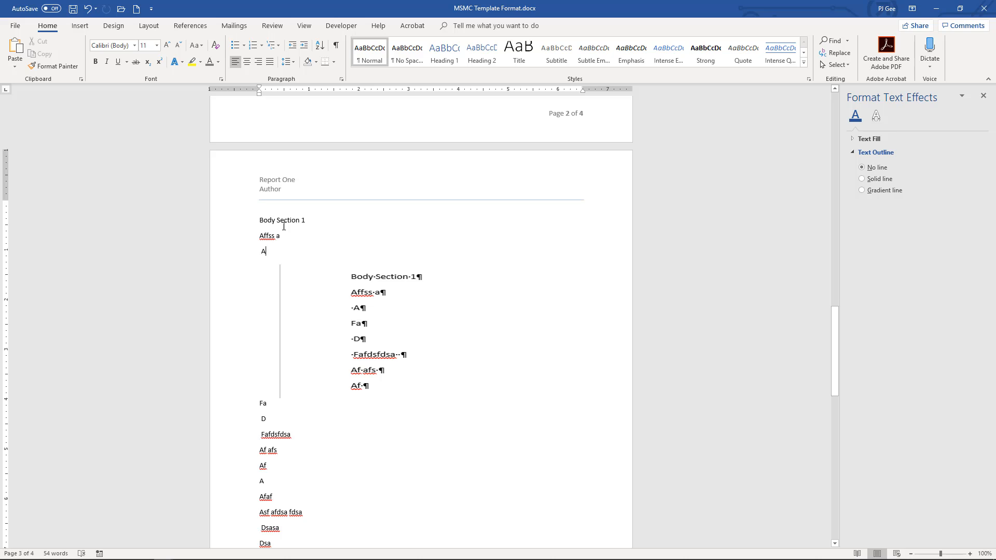
{"action": "left_click", "coordinate": [367, 311]}
{"action": "left_click_drag", "start_coordinate": [430, 247], "coordinate": [424, 247]}
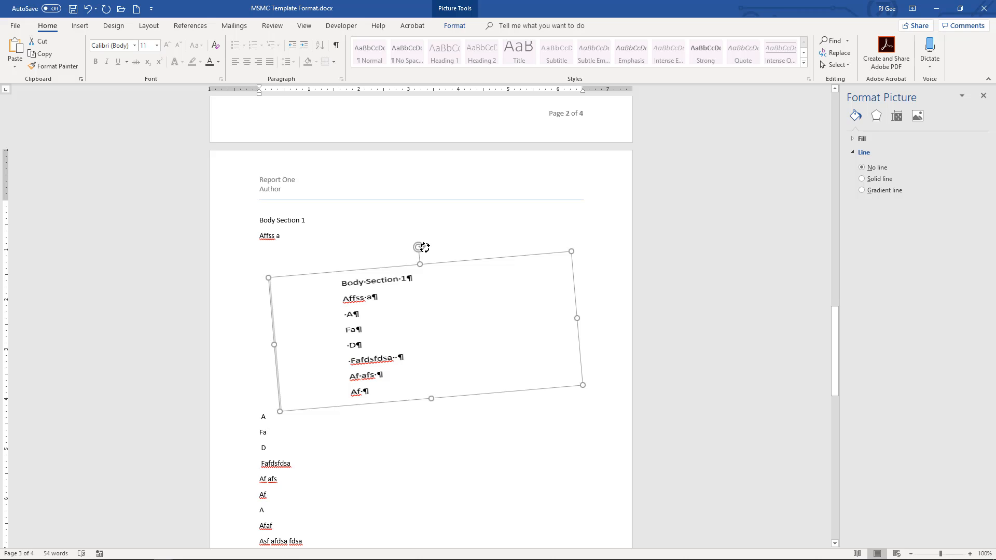
{"action": "left_click_drag", "start_coordinate": [424, 247], "coordinate": [421, 250]}
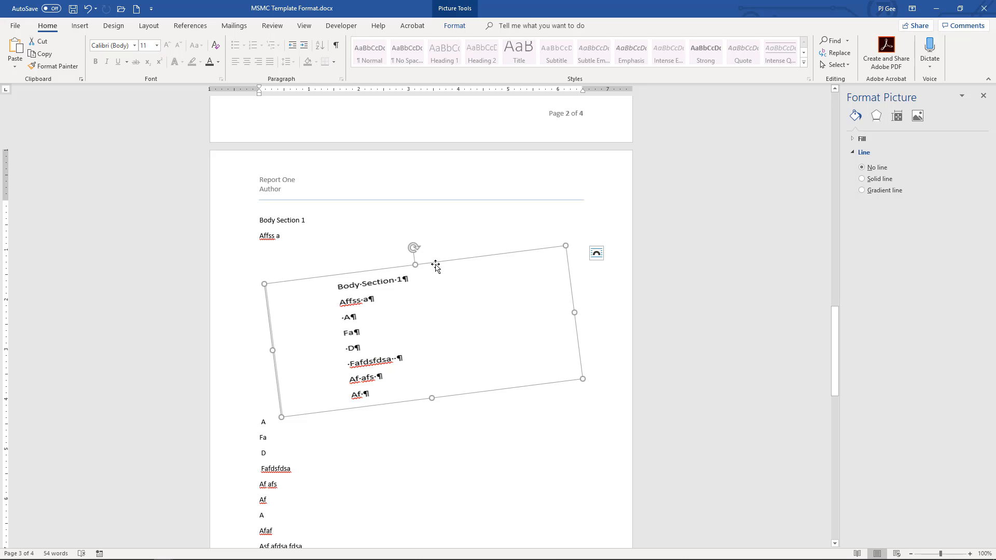
{"action": "key", "text": "ctrl+z"}
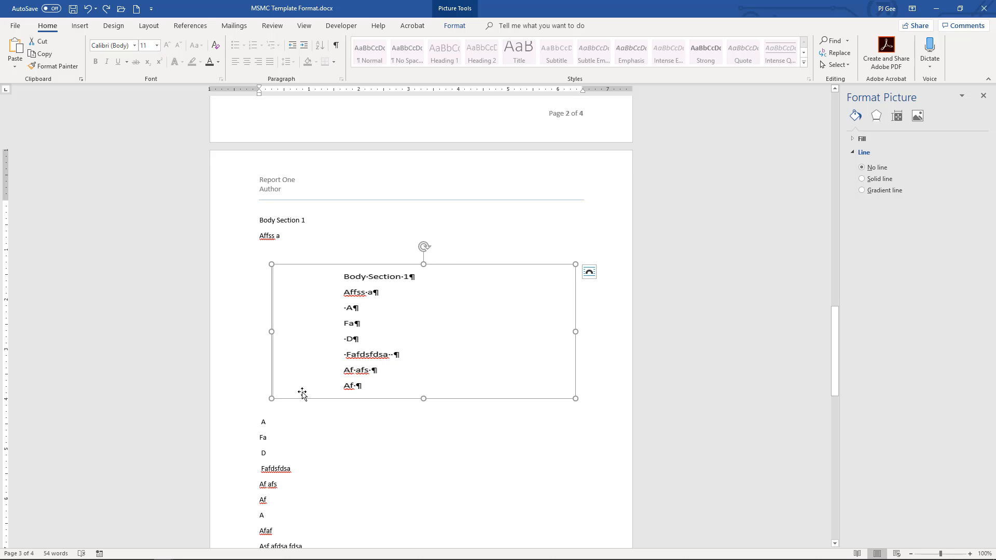
{"action": "left_click", "coordinate": [399, 439]}
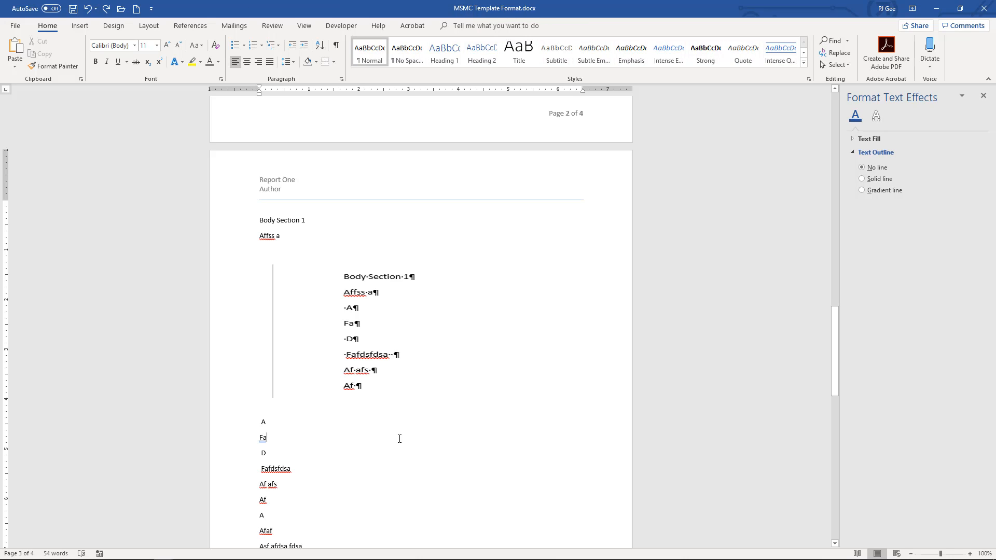